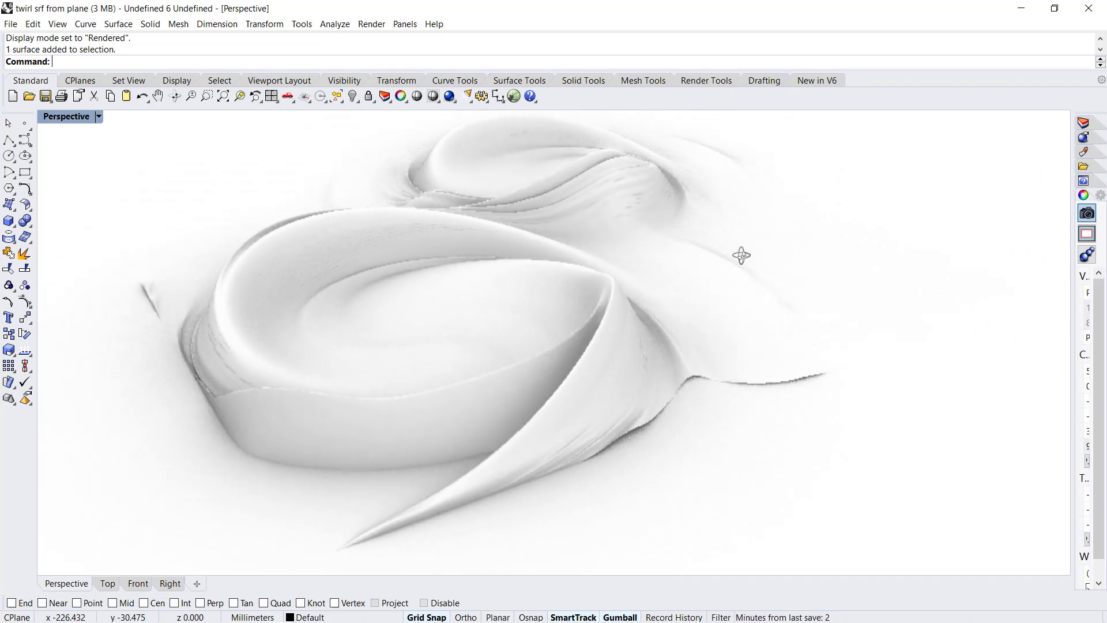
pyautogui.moveTo(518, 358); pyautogui.dragTo(734, 306, button='right')
pyautogui.moveTo(890, 230); pyautogui.dragTo(803, 244, button='right')
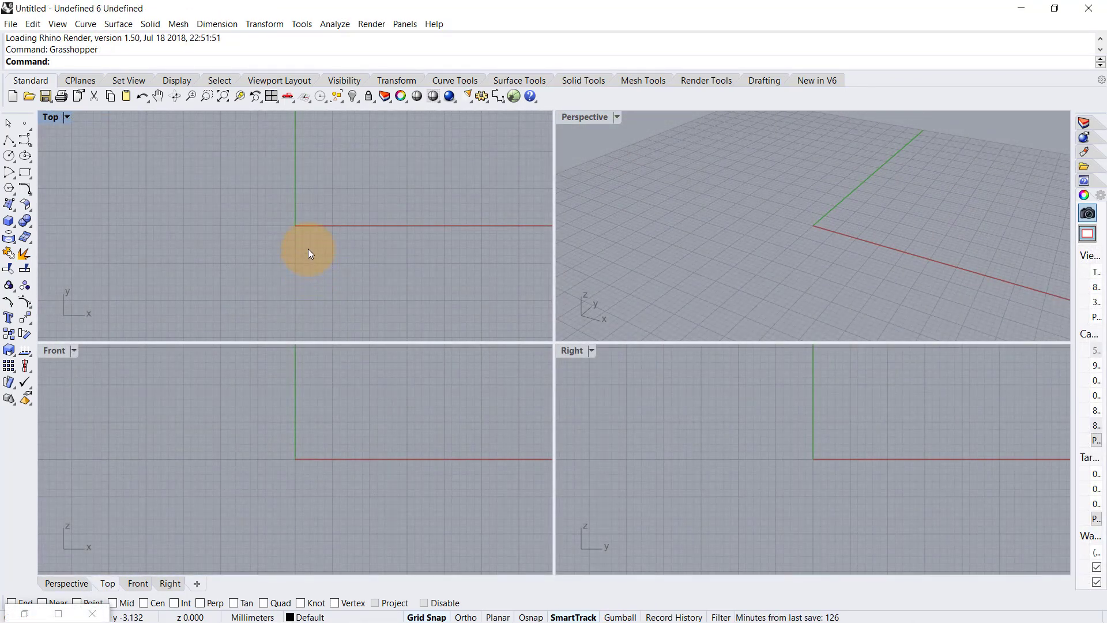
# Draw a corner-to-corner plane in the Top view from the origin out into the positive X, negative Y quadrant.
pyautogui.scroll(-5, 304, 210)
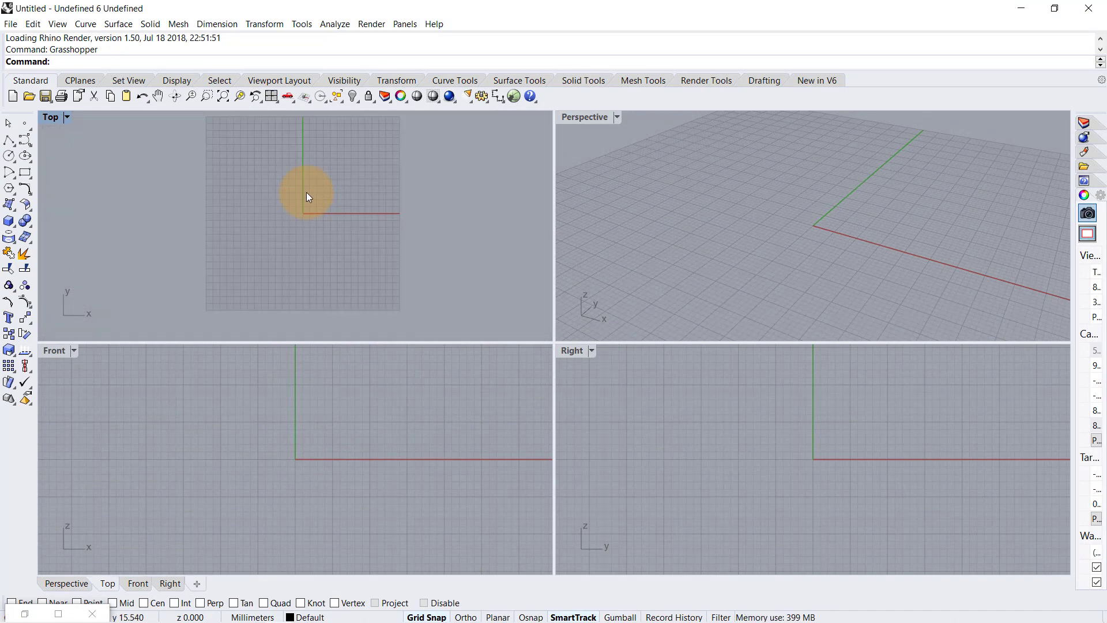
pyautogui.write('lane')
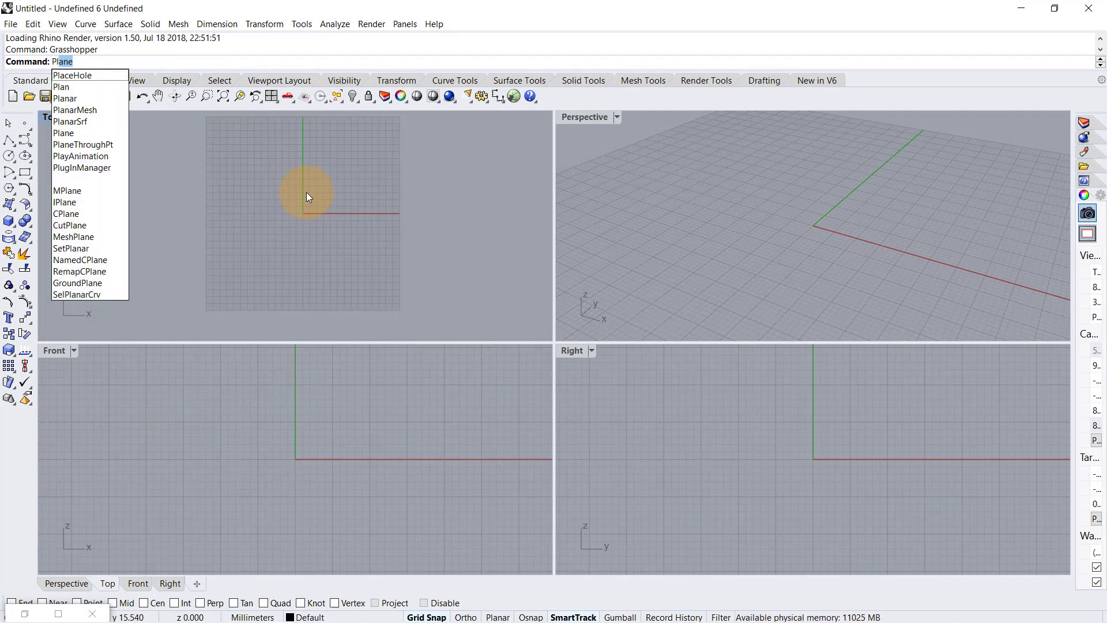
pyautogui.press('Return')
pyautogui.scroll(5, 305, 242)
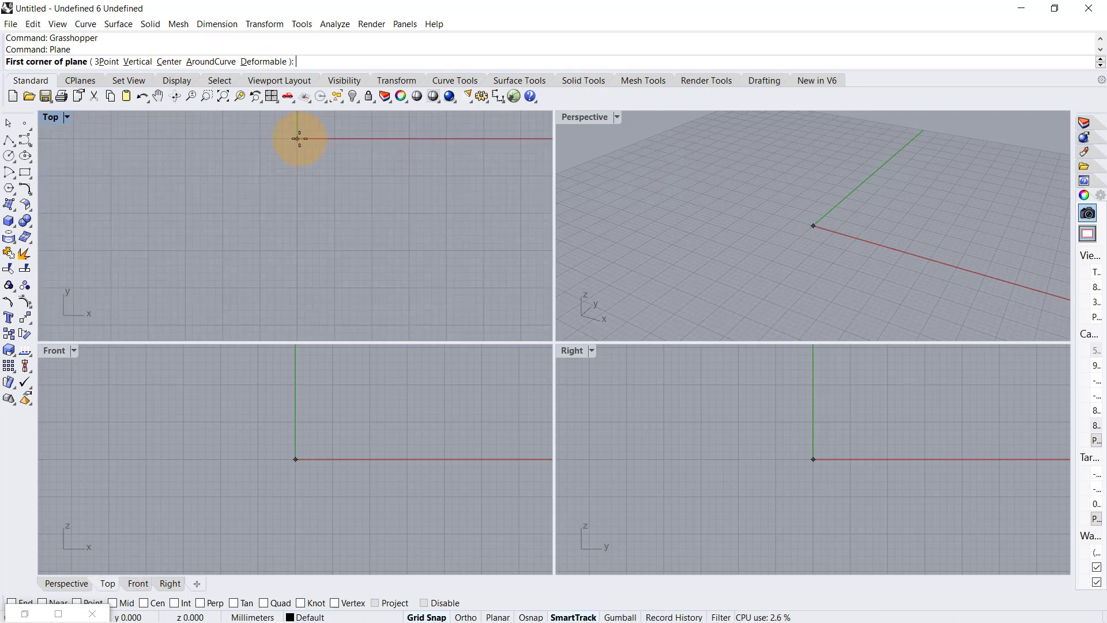
pyautogui.click(297, 139)
pyautogui.scroll(-14, 371, 227)
pyautogui.scroll(4, 469, 306)
pyautogui.scroll(3, 456, 307)
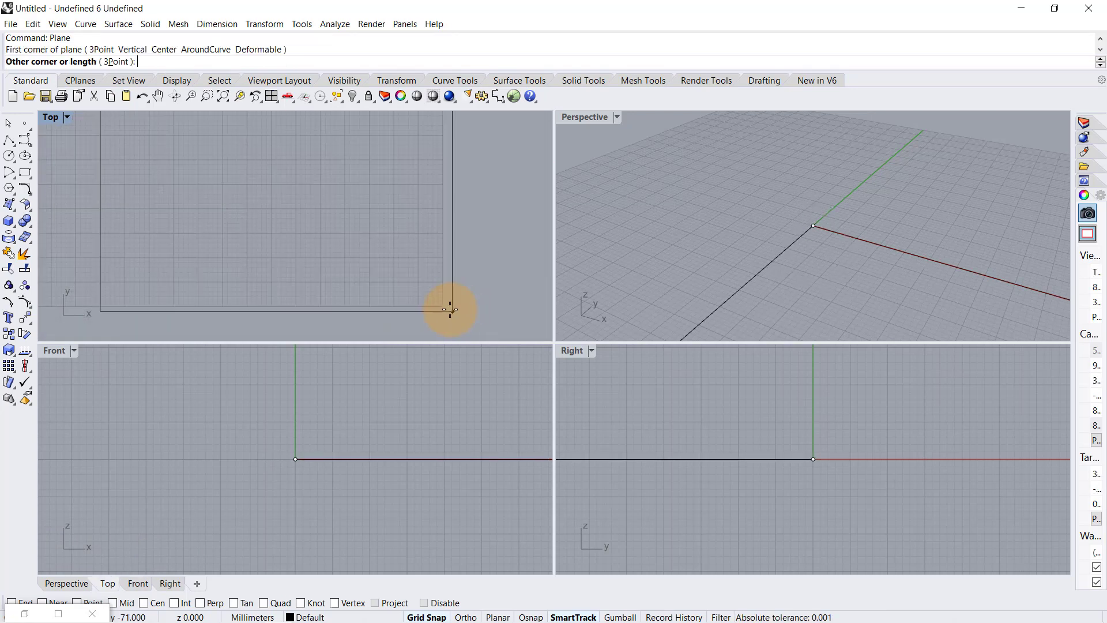
pyautogui.click(442, 306)
# Maximize the Perspective view, launch Grasshopper, and narrow its window so the whole plane stays visible beside it.
pyautogui.doubleClick(597, 118)
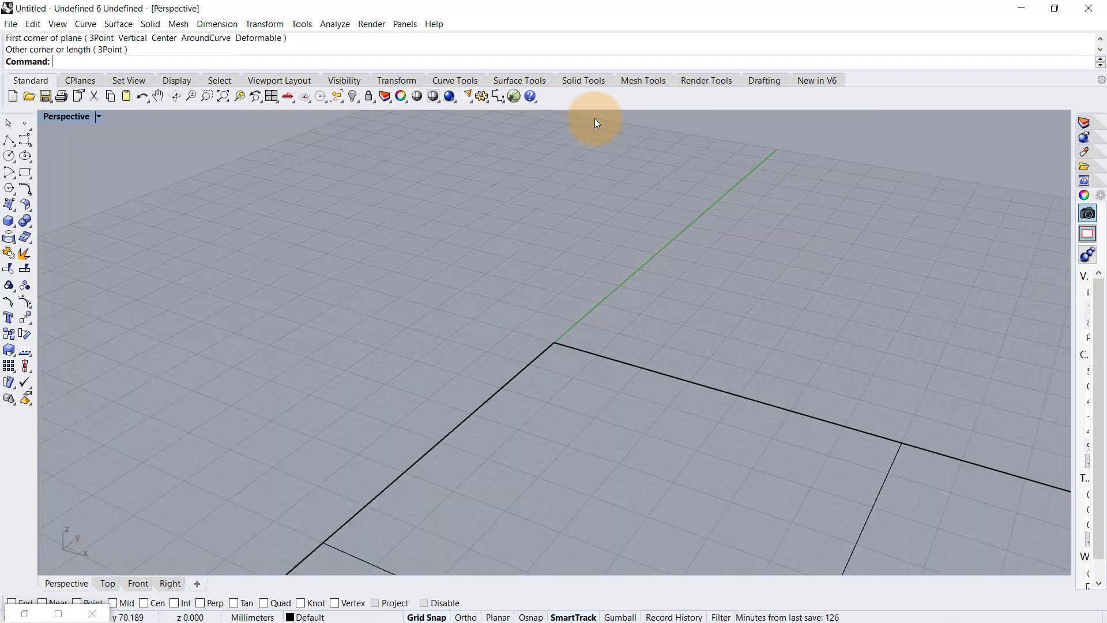
pyautogui.scroll(-5, 631, 188)
pyautogui.scroll(1, 694, 243)
pyautogui.scroll(2, 695, 243)
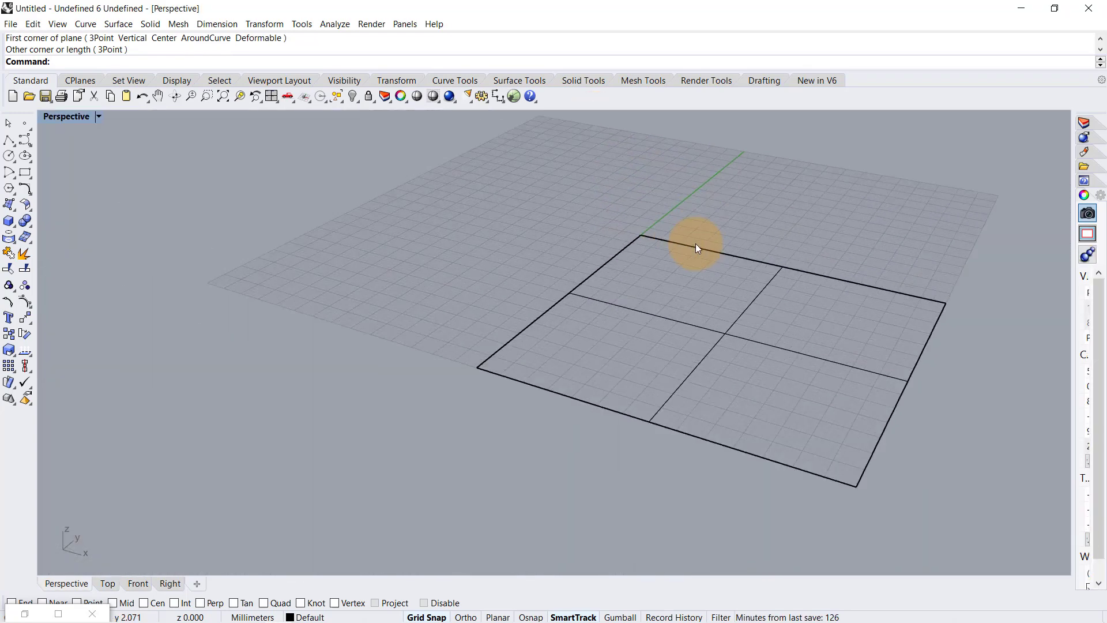
pyautogui.write('Grasshopper')
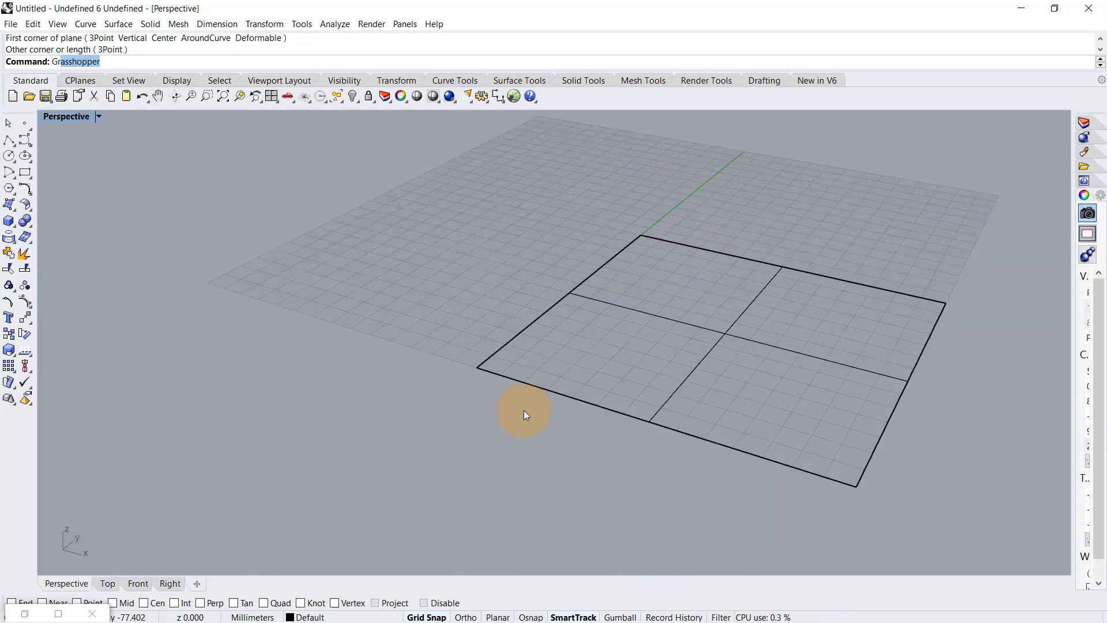
pyautogui.press('Return')
pyautogui.keyDown('shift'); pyautogui.moveTo(593, 358); pyautogui.dragTo(663, 363, button='right'); pyautogui.keyUp('shift')
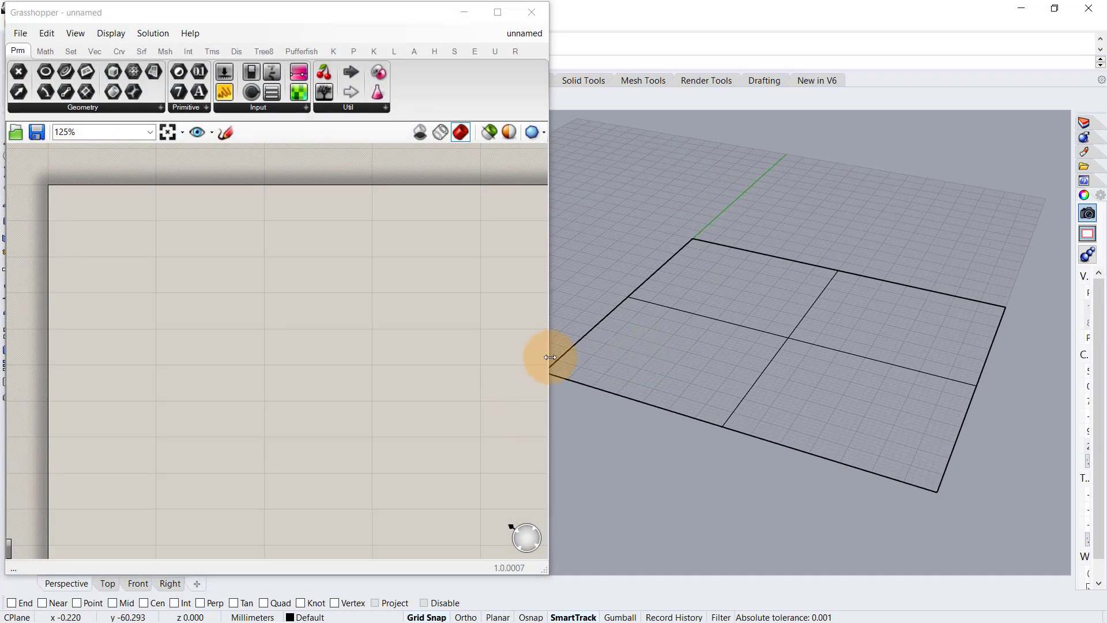
pyautogui.moveTo(548, 358); pyautogui.dragTo(435, 390)
pyautogui.scroll(3, 91, 217)
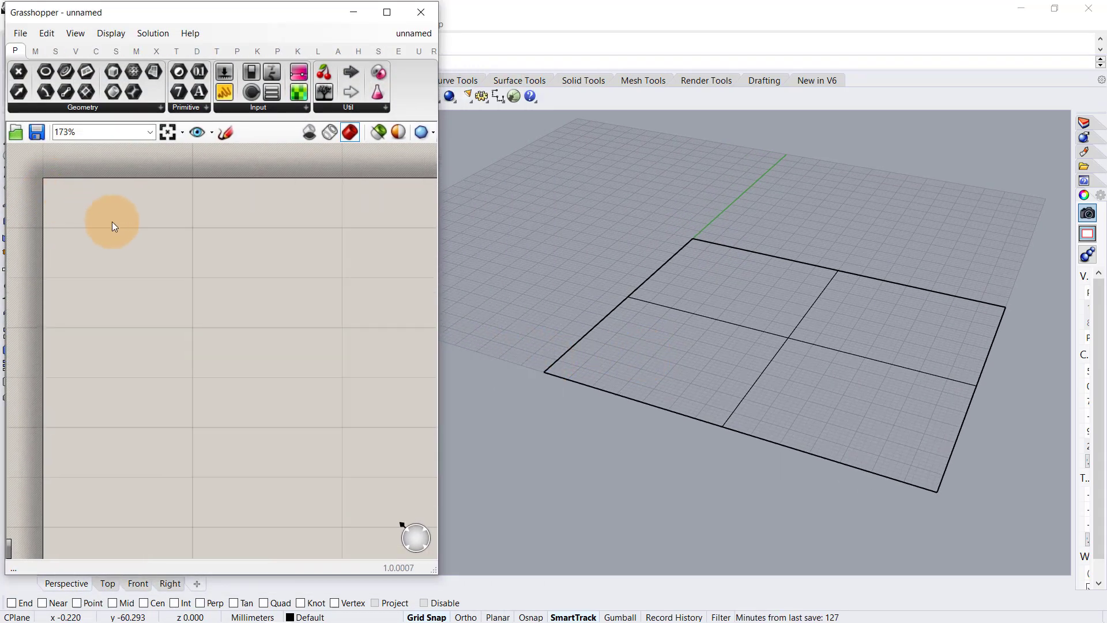
# Add a Surface parameter to the Grasshopper canvas and reference the drawn plane in it.
pyautogui.doubleClick(112, 221)
pyautogui.write('sr')
pyautogui.click(116, 190)
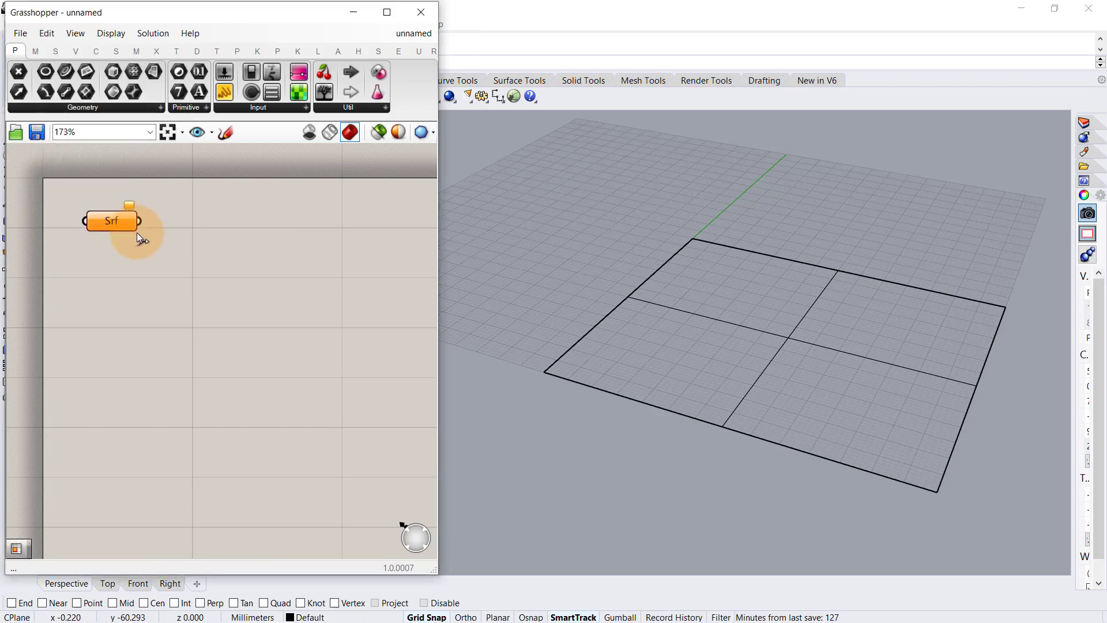
pyautogui.rightClick(122, 224)
pyautogui.click(158, 413)
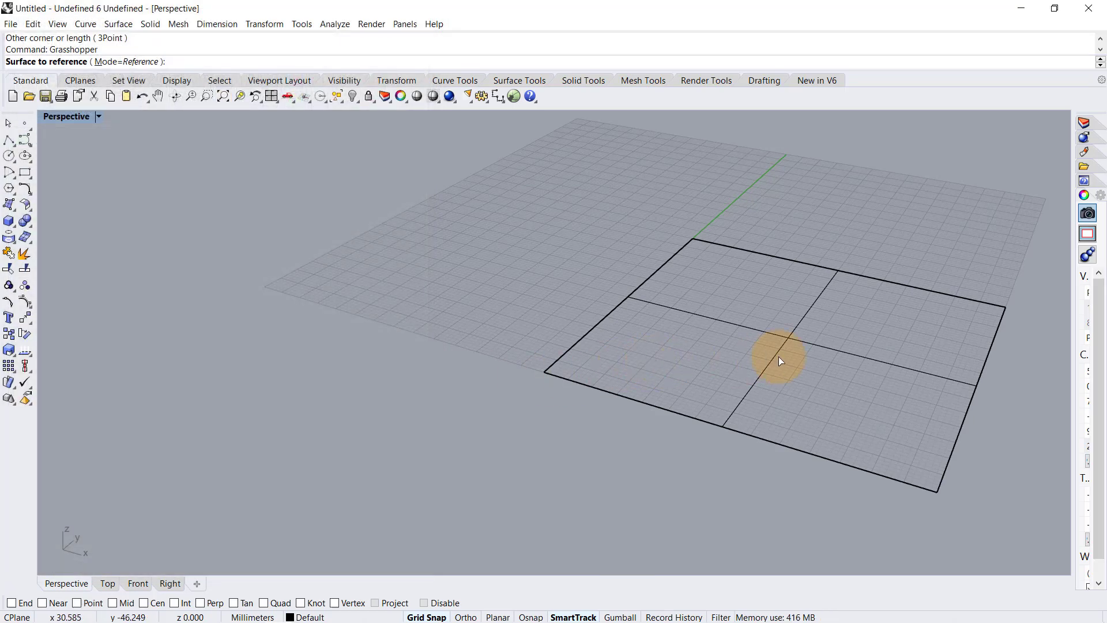
pyautogui.click(787, 344)
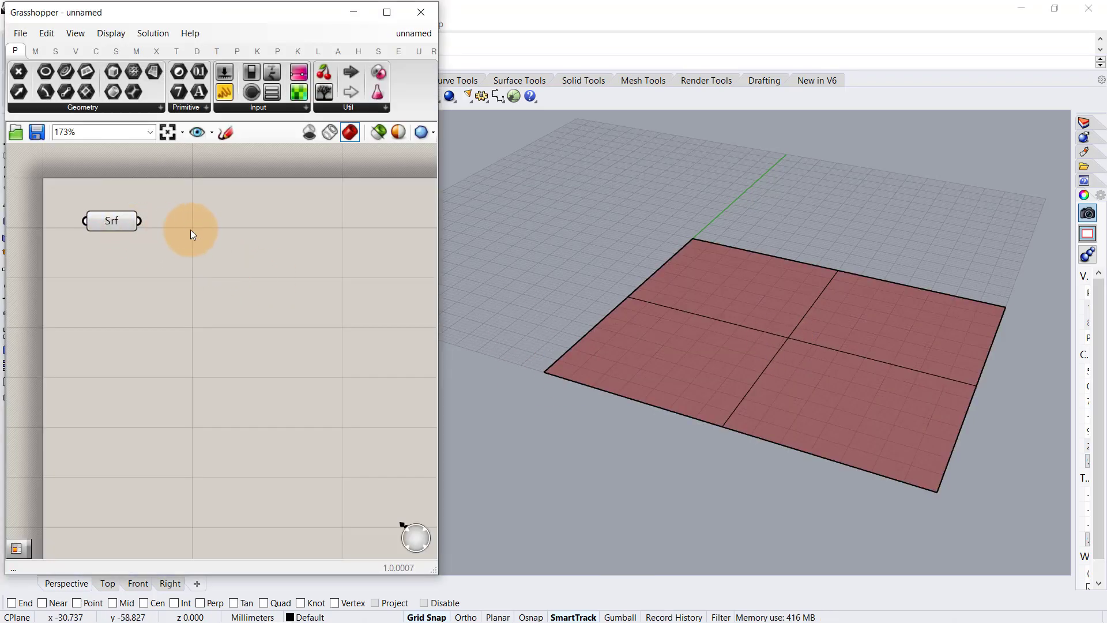
# Add a Divide Surface component and connect the Surface parameter to its S input.
pyautogui.doubleClick(208, 253)
pyautogui.write('surface d')
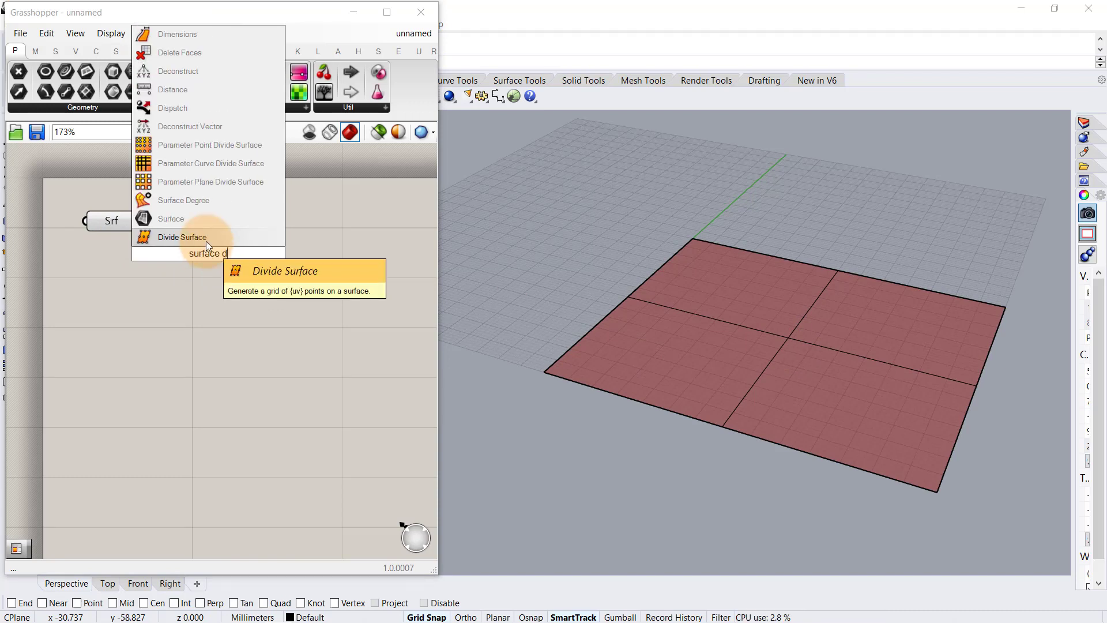
pyautogui.click(205, 239)
pyautogui.moveTo(140, 221); pyautogui.dragTo(284, 280)
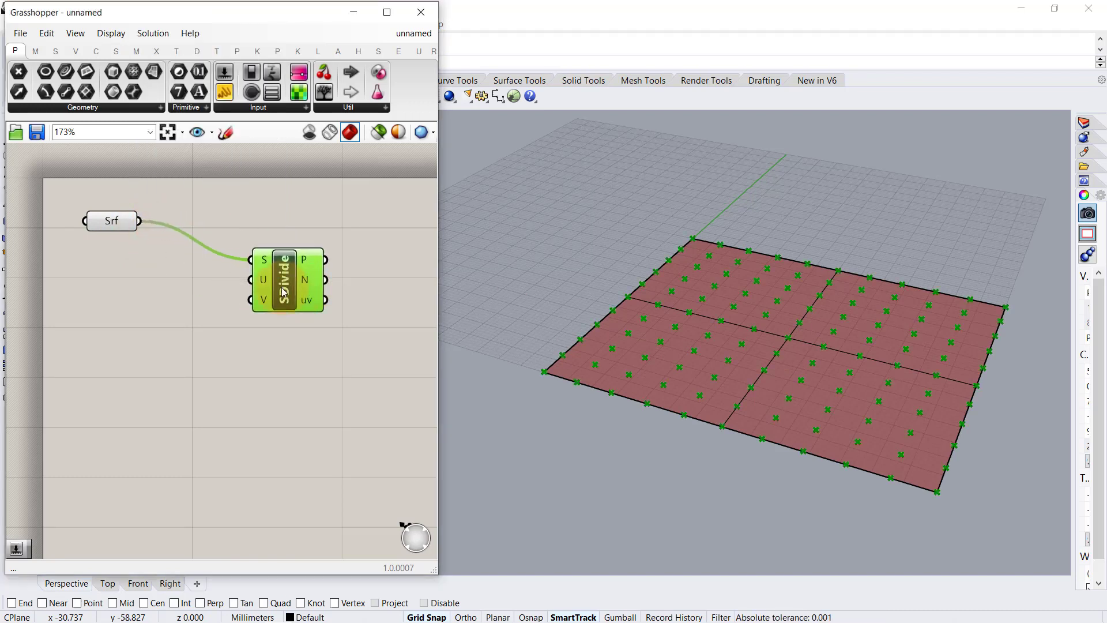
# Add a number slider with value 60 and connect it to the U and V inputs of Divide Surface.
pyautogui.click(124, 291)
pyautogui.doubleClick(123, 290)
pyautogui.write('60')
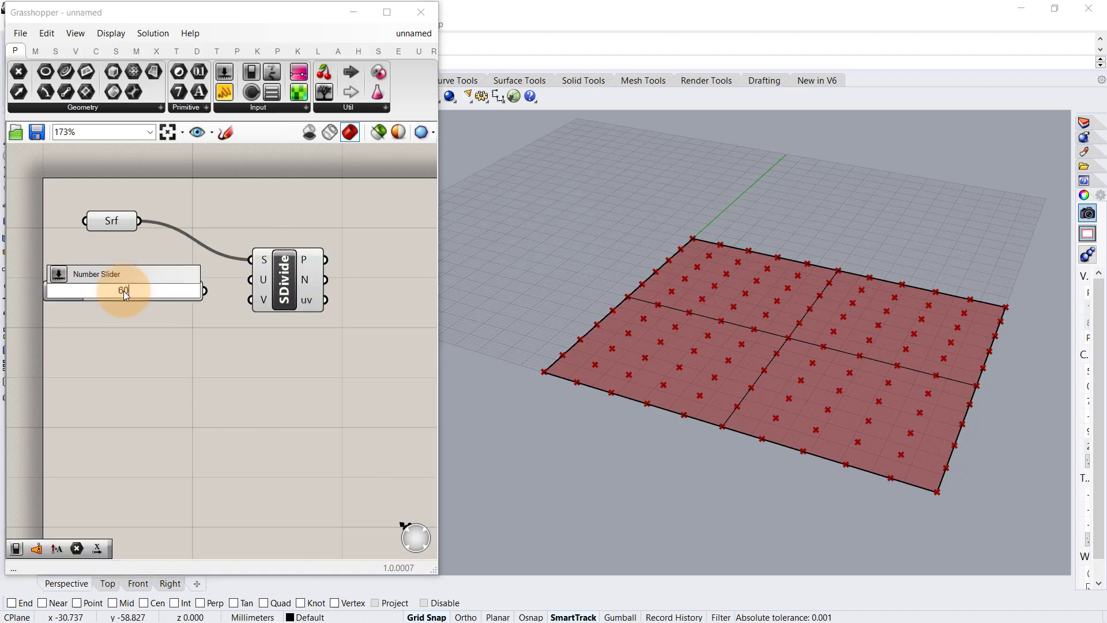
pyautogui.press('Return')
pyautogui.moveTo(209, 292); pyautogui.dragTo(296, 278)
pyautogui.moveTo(819, 360); pyautogui.dragTo(901, 431, button='right')
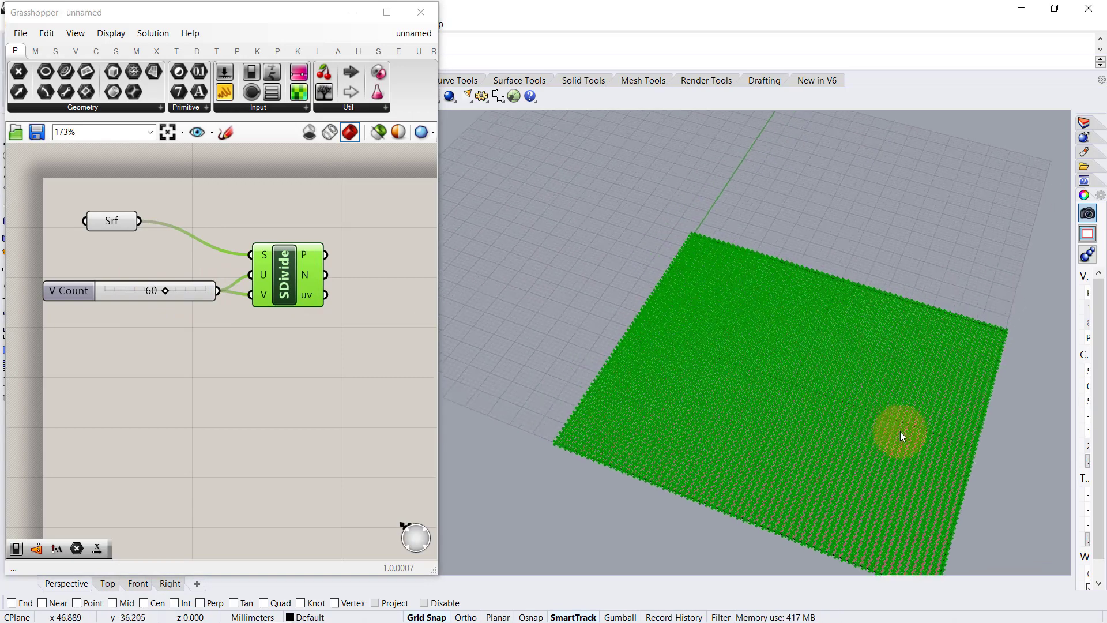
pyautogui.scroll(4, 901, 441)
pyautogui.scroll(-2, 842, 385)
pyautogui.click(328, 342)
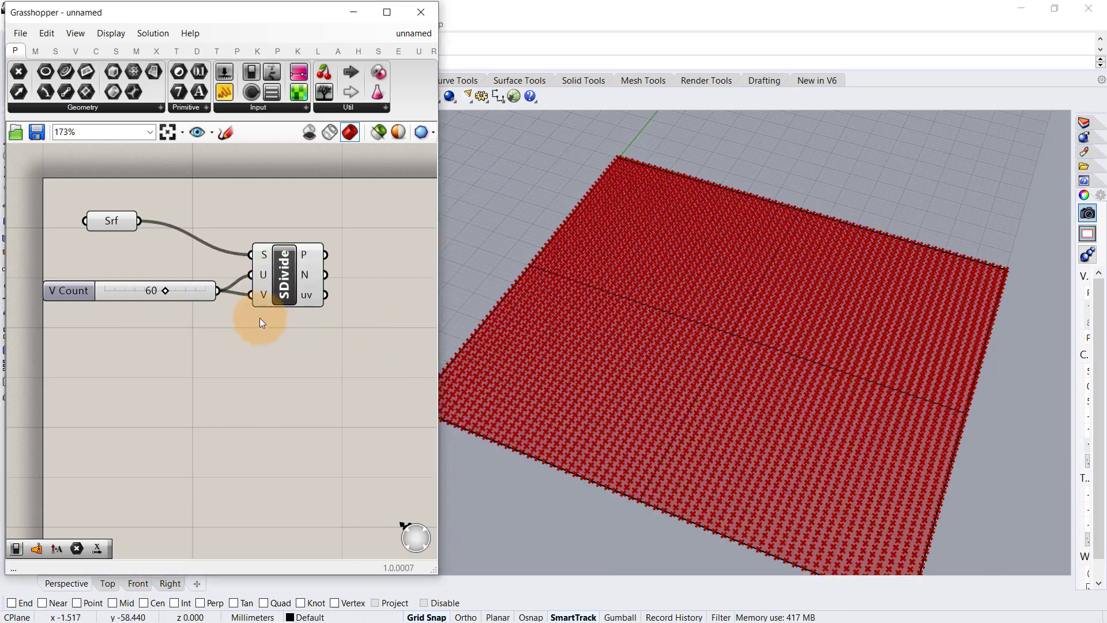
# Add the Twirl component and connect the Divide Surface points output to its PointsArray input.
pyautogui.moveTo(253, 289); pyautogui.dragTo(179, 266, button='right')
pyautogui.doubleClick(285, 299)
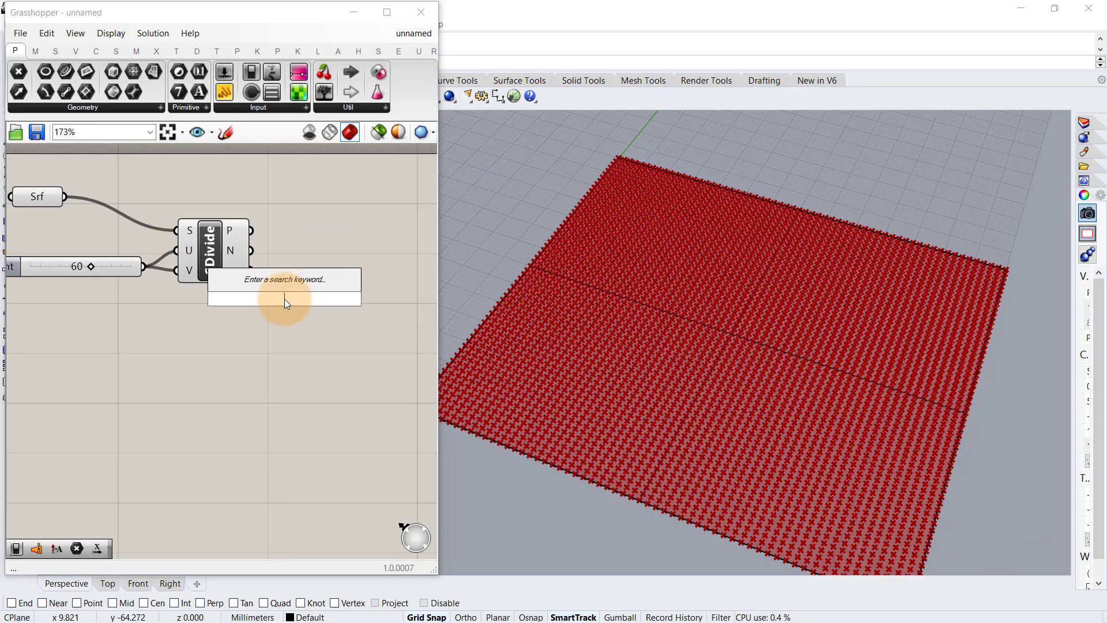
pyautogui.write('twi')
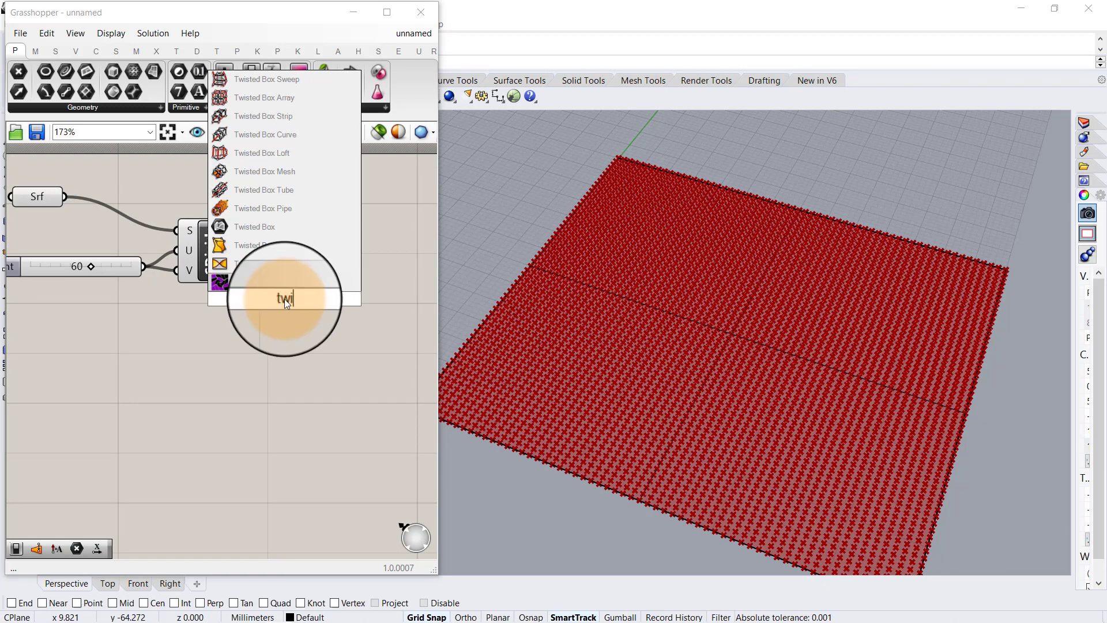
pyautogui.click(254, 285)
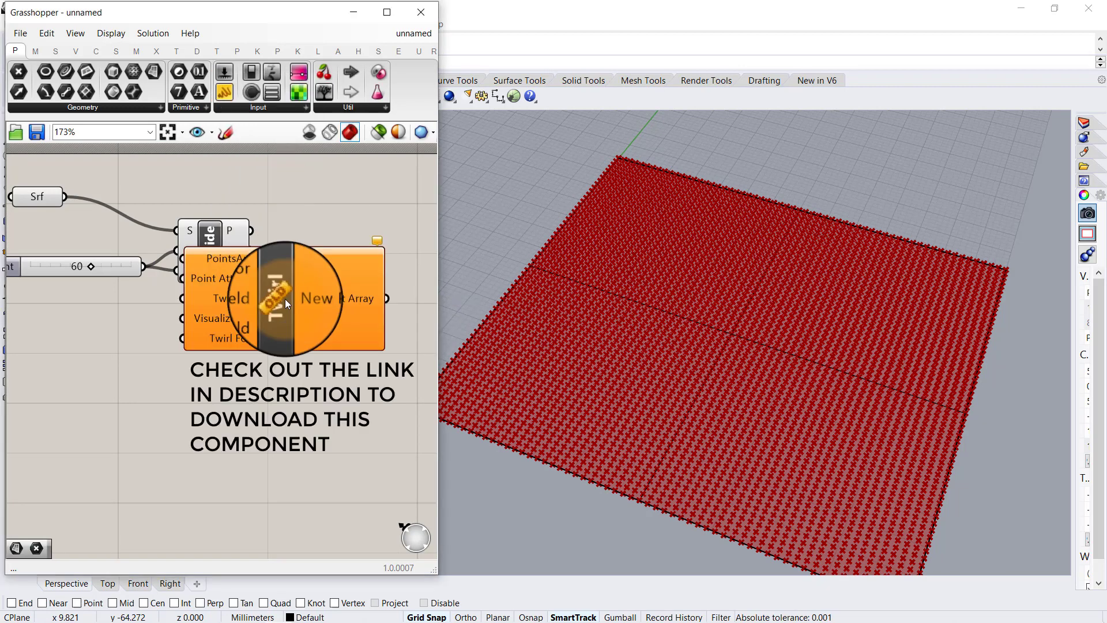
pyautogui.moveTo(285, 299); pyautogui.dragTo(415, 317)
pyautogui.scroll(-1, 128, 281)
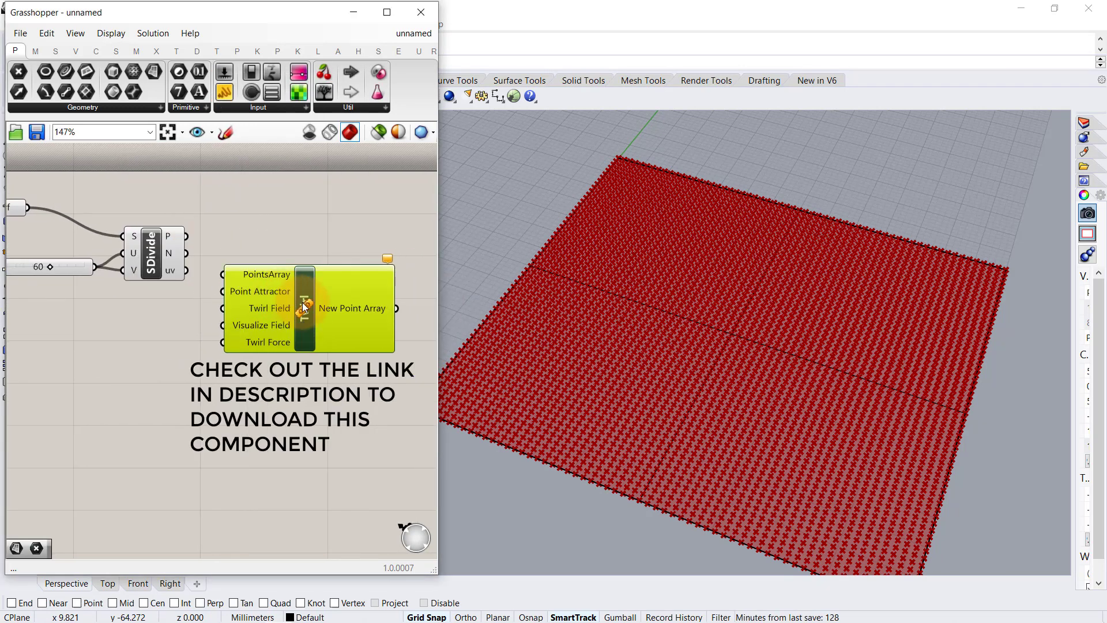
pyautogui.click(219, 243)
pyautogui.moveTo(230, 277); pyautogui.dragTo(258, 307)
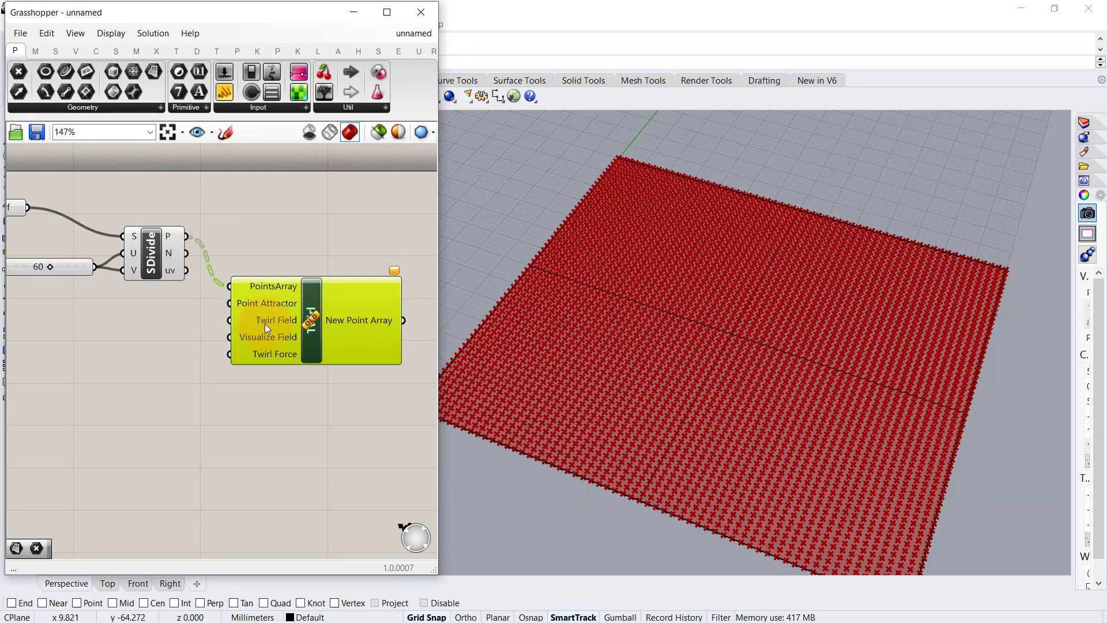
# Add a Point parameter, set one point on the plane near its origin corner, and connect it to Twirl's Point Attractor input.
pyautogui.click(164, 340)
pyautogui.doubleClick(130, 330)
pyautogui.write('pt')
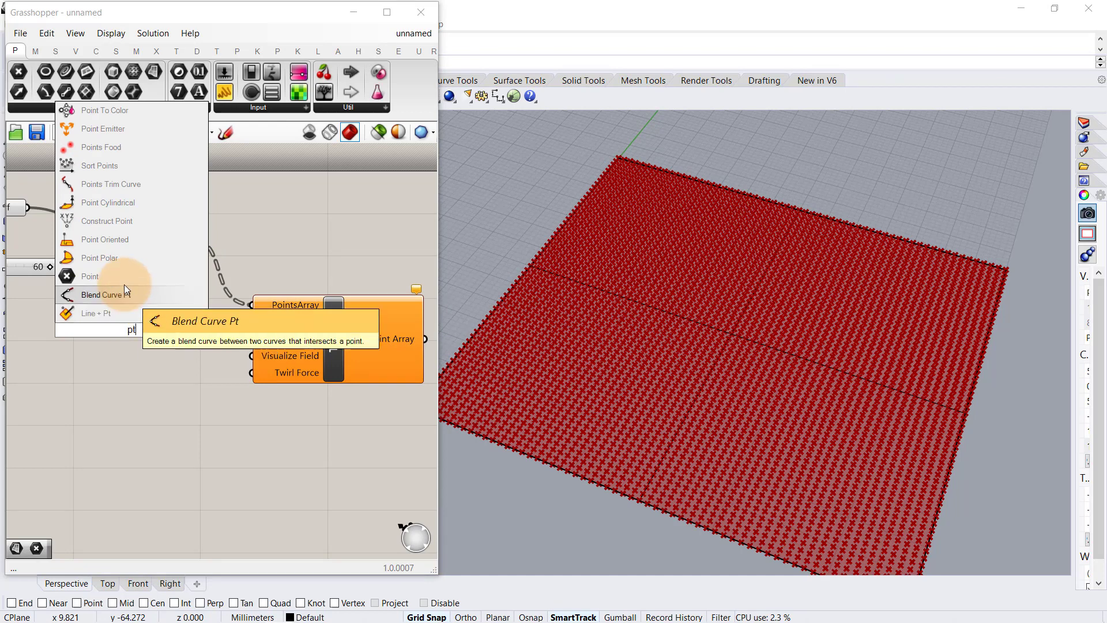
pyautogui.click(136, 305)
pyautogui.rightClick(132, 330)
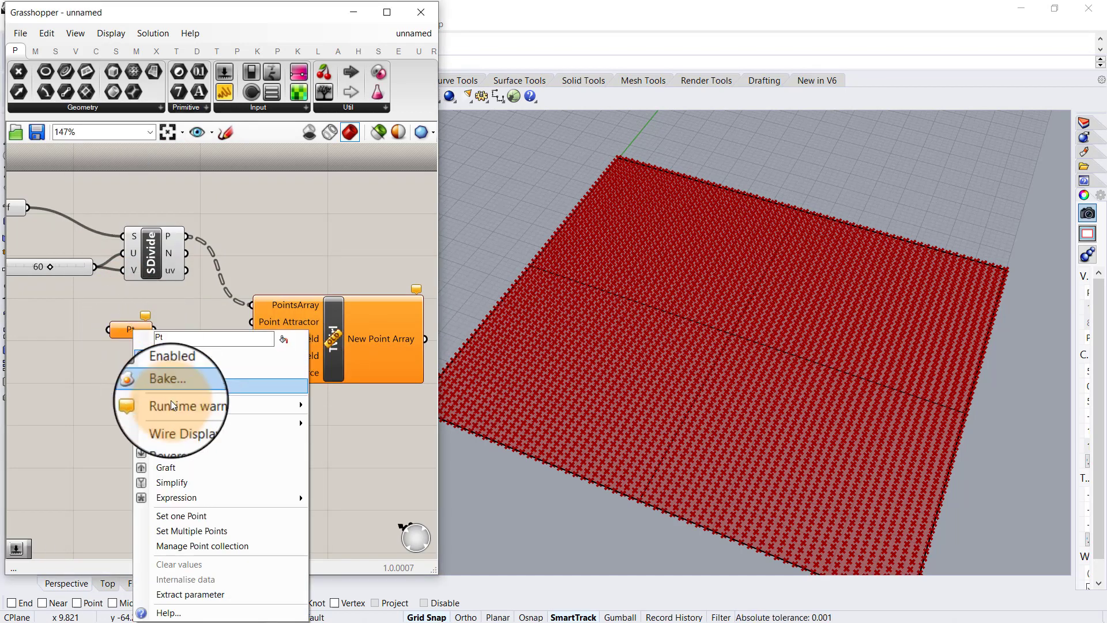
pyautogui.click(209, 517)
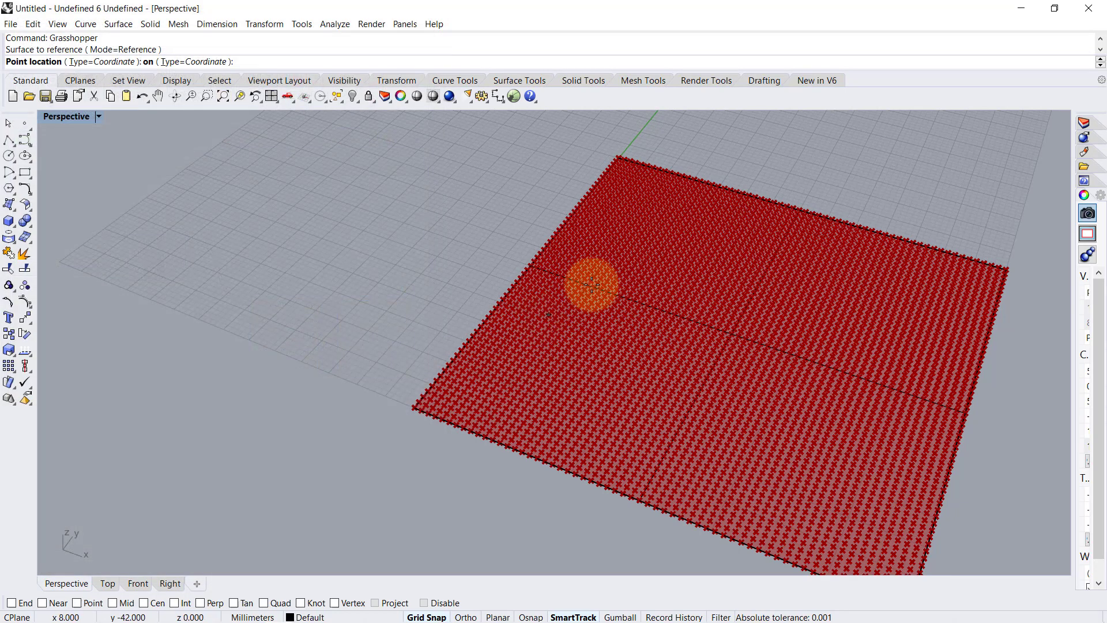
pyautogui.click(663, 249)
pyautogui.moveTo(252, 322); pyautogui.dragTo(264, 324)
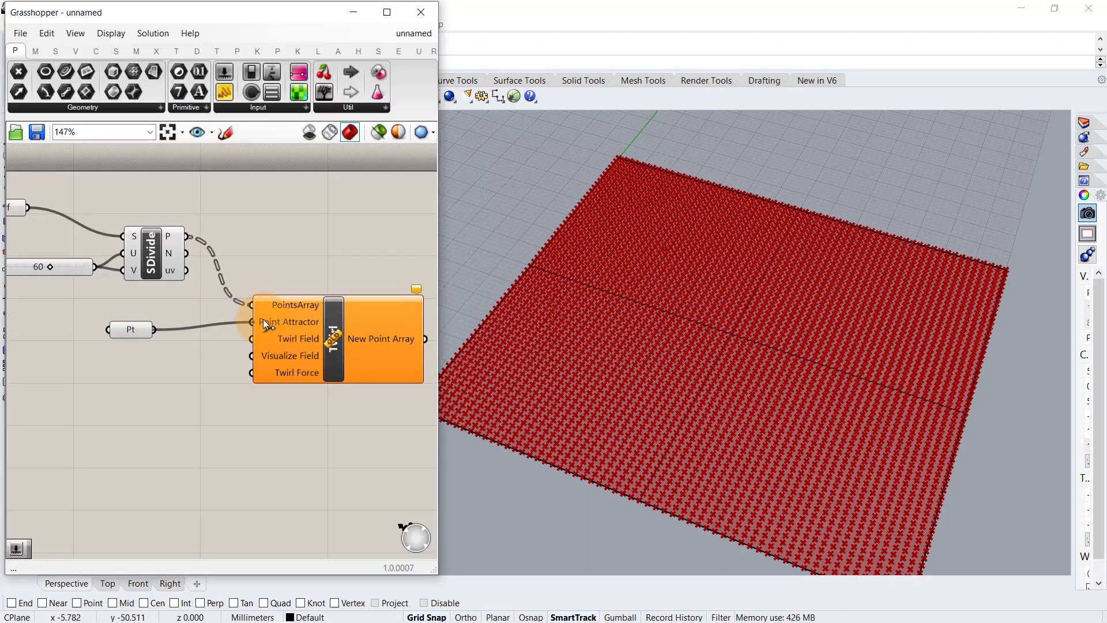
pyautogui.click(131, 330)
pyautogui.click(152, 359)
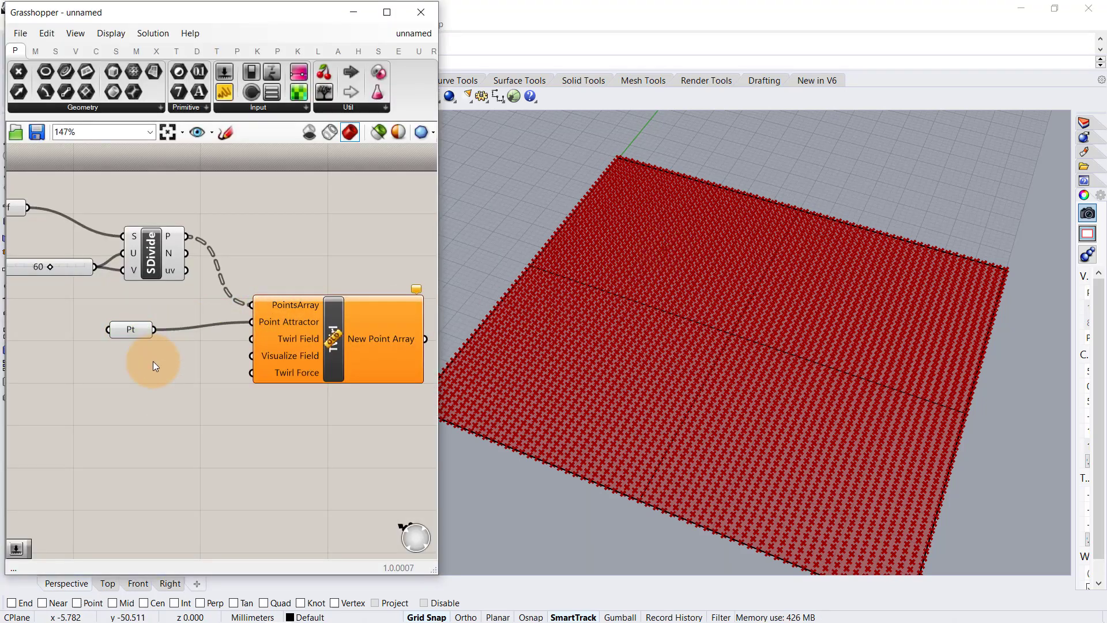
pyautogui.moveTo(134, 334); pyautogui.dragTo(133, 327)
pyautogui.click(125, 354)
# Add a number slider with value 25 and connect it to Twirl's Twirl Field input.
pyautogui.doubleClick(123, 354)
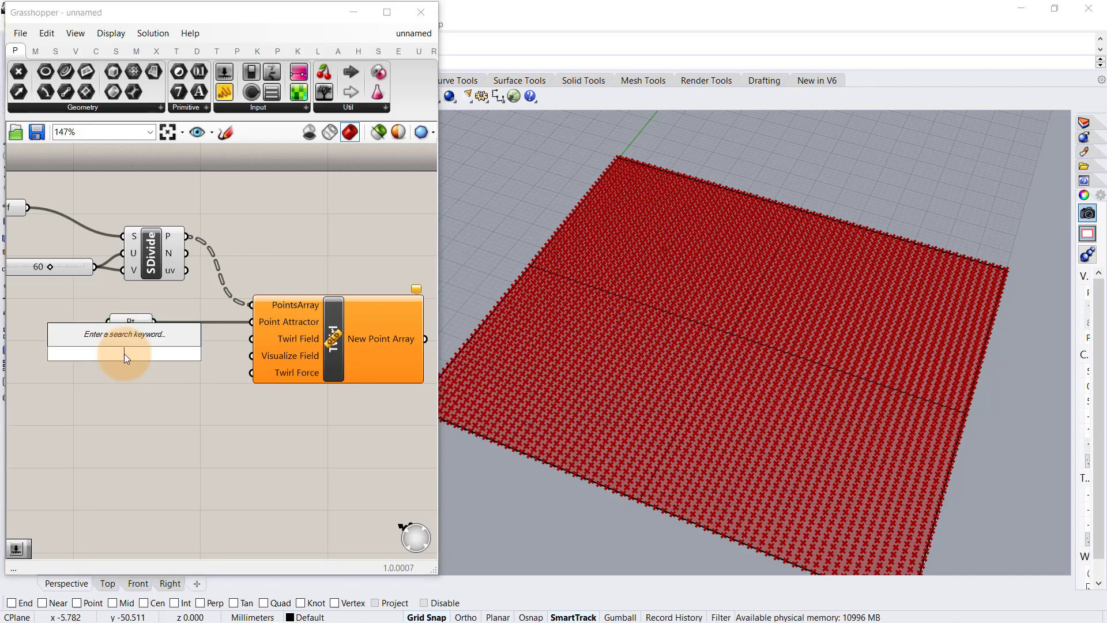
pyautogui.write('25')
pyautogui.press('Return')
pyautogui.moveTo(195, 352); pyautogui.dragTo(168, 350)
pyautogui.click(137, 381)
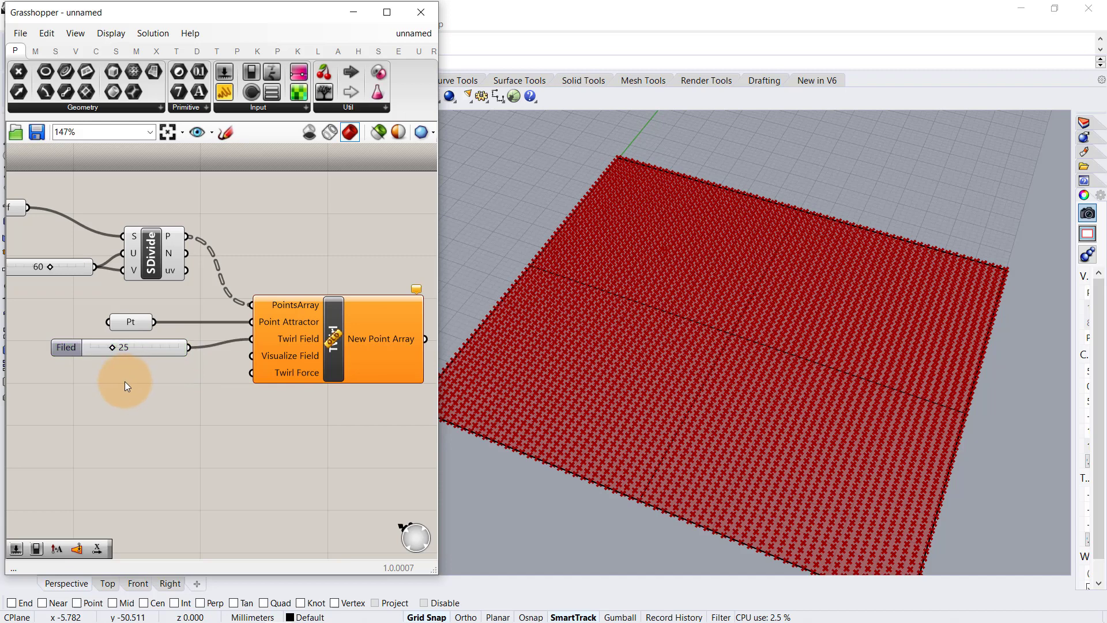
# Add a Boolean Toggle, connect it to Twirl's Visualize Field input, and set it to True.
pyautogui.doubleClick(124, 382)
pyautogui.write('toggle')
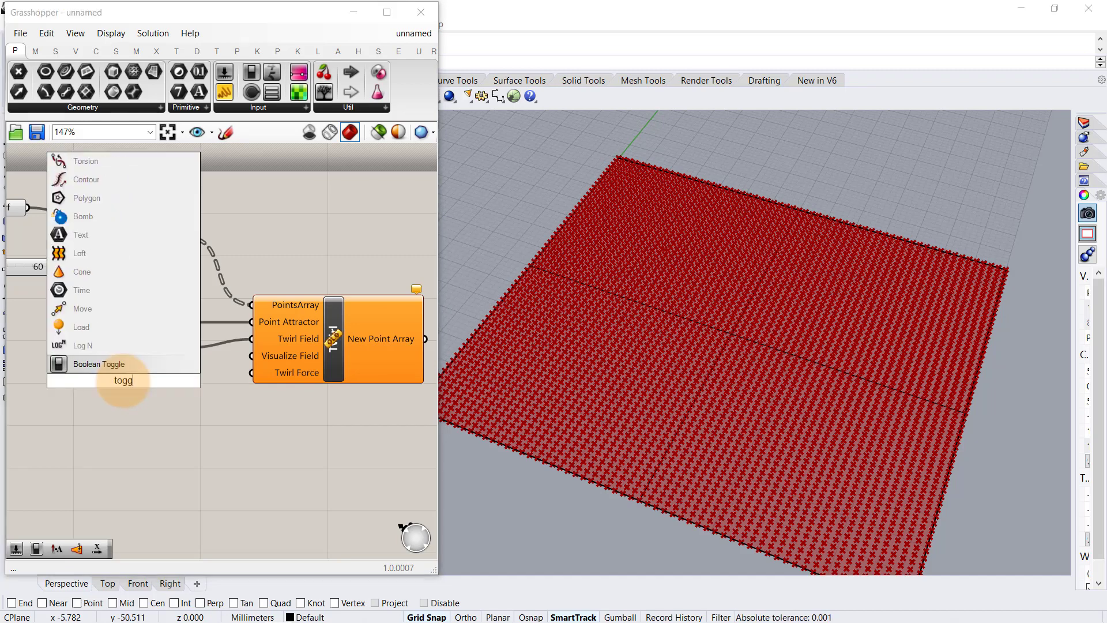
pyautogui.press('Return')
pyautogui.moveTo(169, 381); pyautogui.dragTo(237, 359)
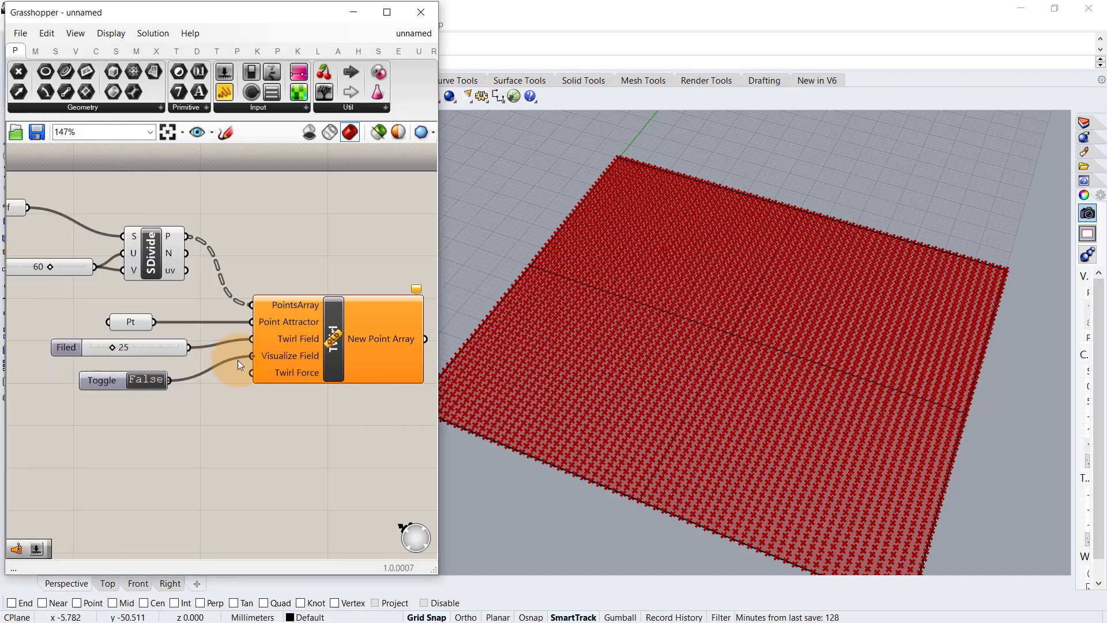
# Add a number slider with value 3.15 and connect it to Twirl's Twirl Force input.
pyautogui.doubleClick(137, 413)
pyautogui.write('3')
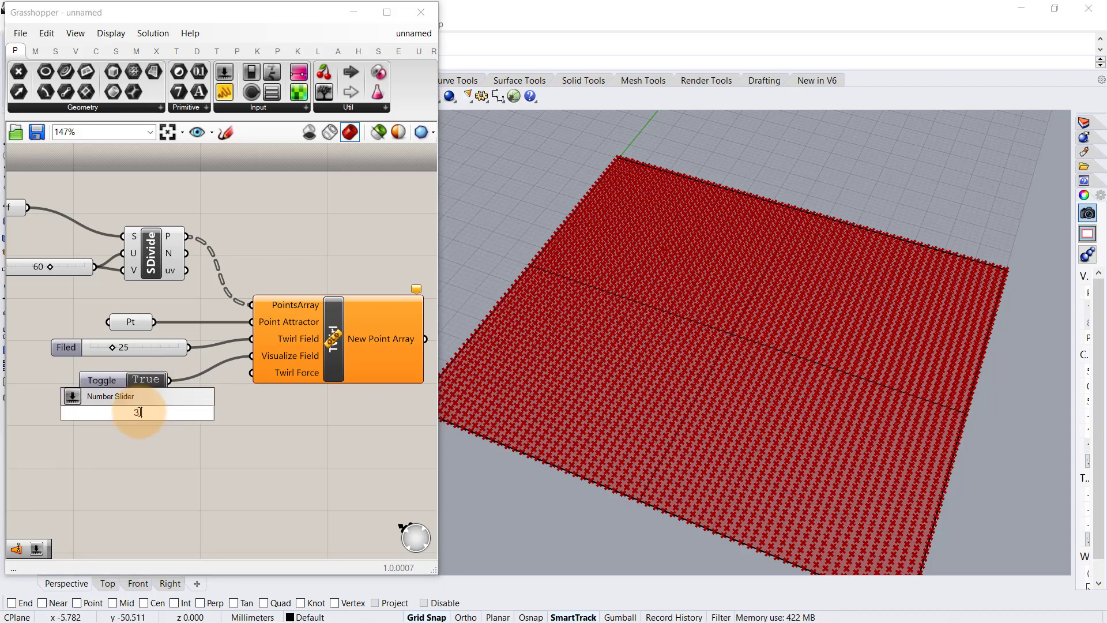
pyautogui.write('.15')
pyautogui.press('Return')
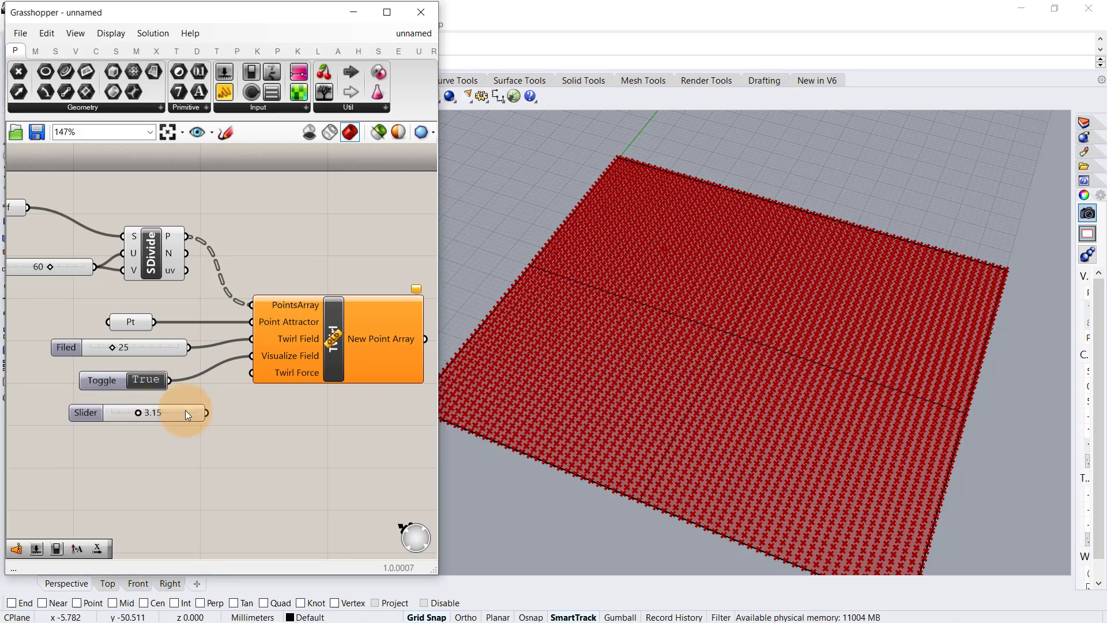
pyautogui.moveTo(250, 376); pyautogui.dragTo(251, 376)
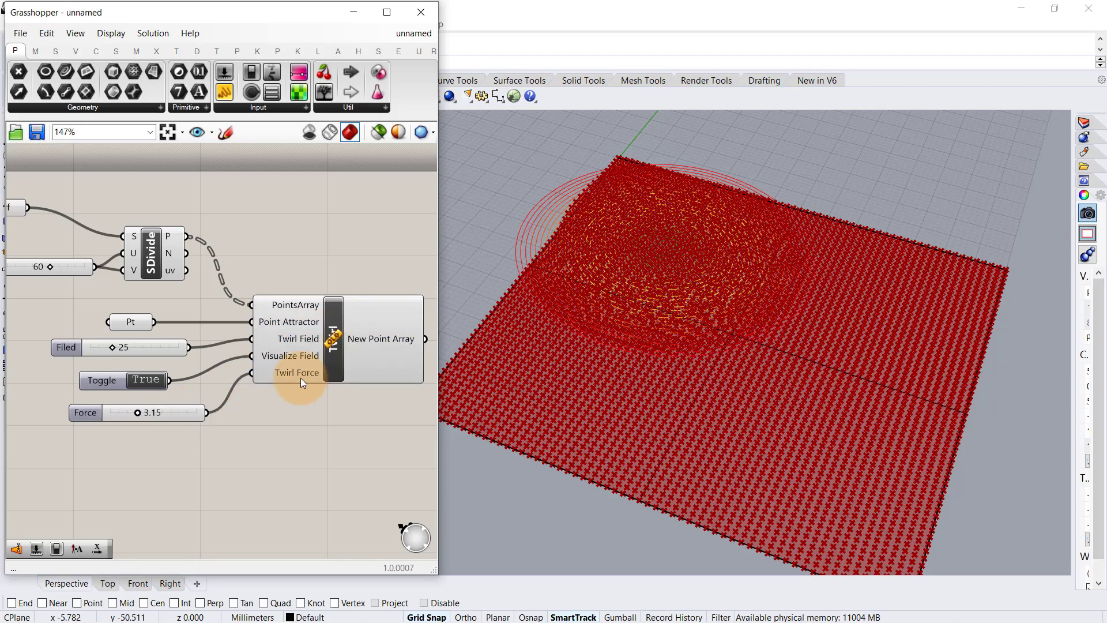
# Hide the preview of the surface, Divide Surface, and attractor point components so only Twirl's output is previewed.
pyautogui.moveTo(652, 273); pyautogui.dragTo(661, 313, button='right')
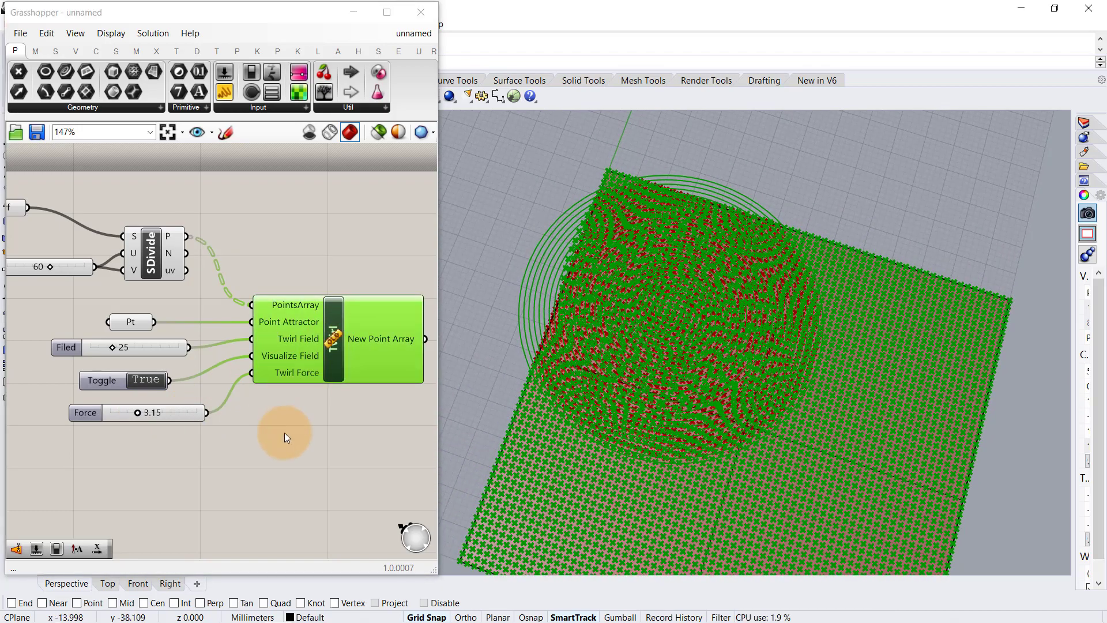
pyautogui.click(312, 403)
pyautogui.scroll(-2, 265, 269)
pyautogui.scroll(-1, 263, 266)
pyautogui.moveTo(190, 214); pyautogui.dragTo(87, 421)
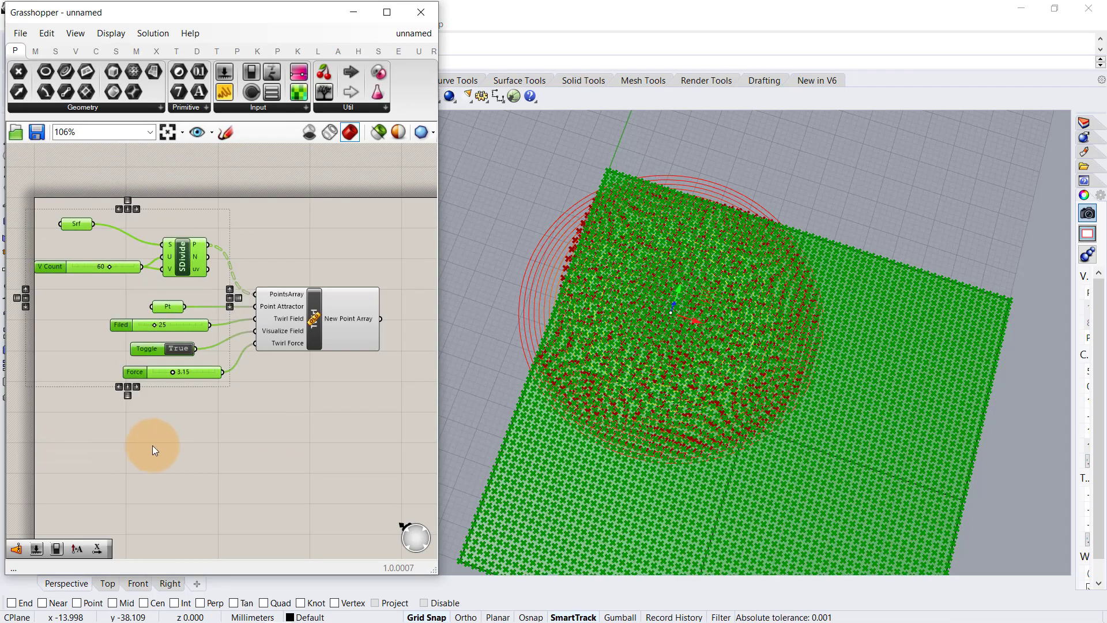
pyautogui.middleClick(154, 445)
pyautogui.click(187, 417)
pyautogui.click(279, 403)
pyautogui.scroll(1, 349, 278)
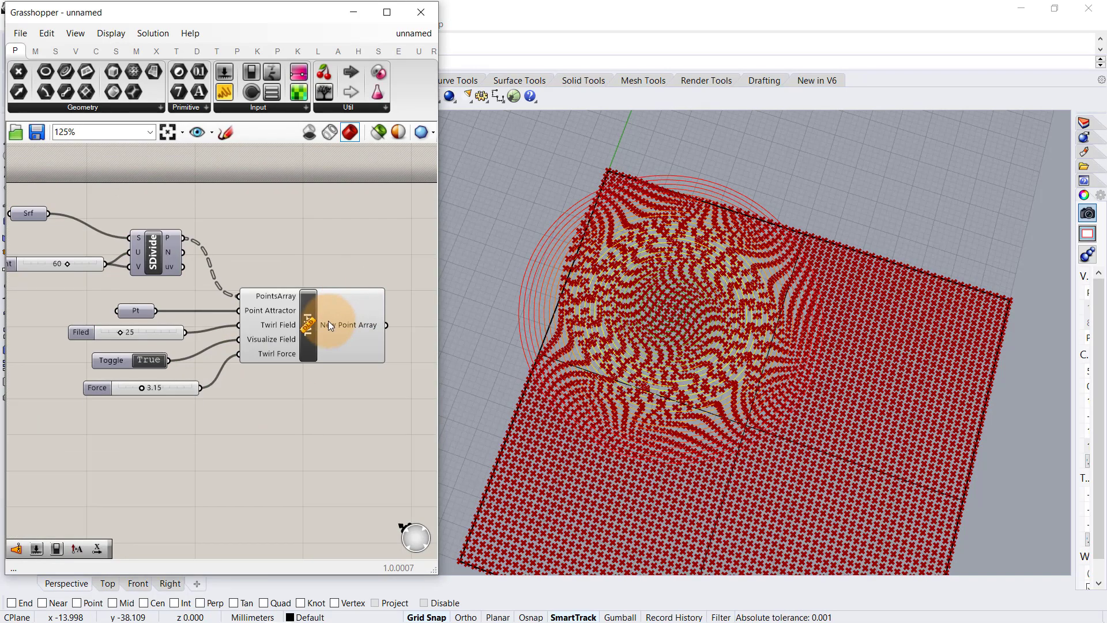
# Inspect the Twirl output on the plane and set the Twirl Field slider to 24.
pyautogui.click(321, 324)
pyautogui.moveTo(589, 313); pyautogui.dragTo(611, 210, button='right')
pyautogui.scroll(4, 612, 210)
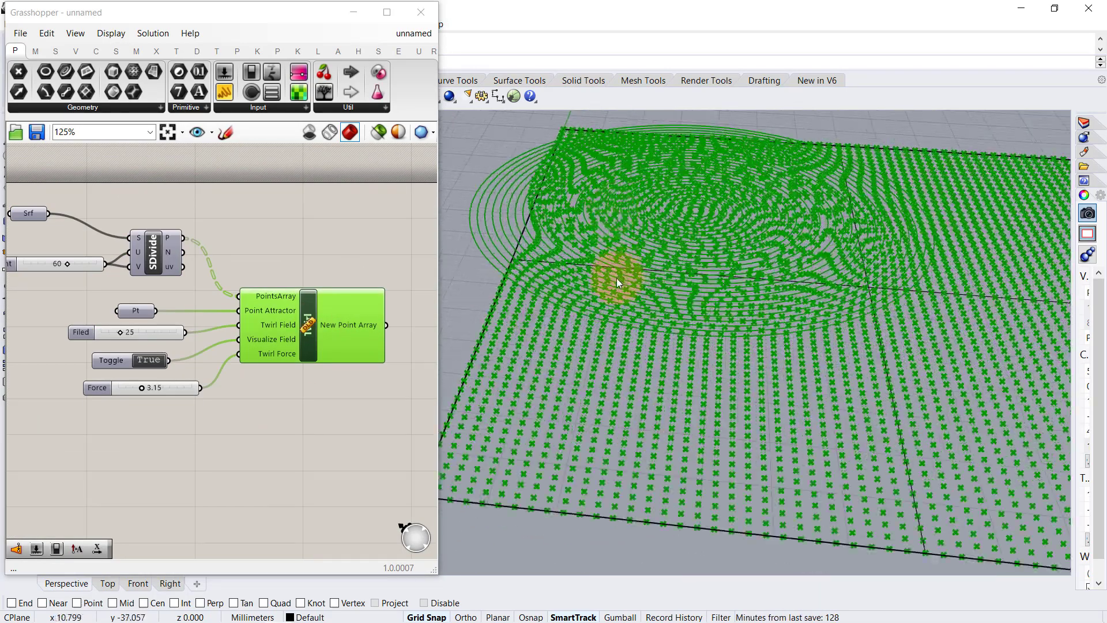
pyautogui.scroll(-4, 618, 276)
pyautogui.moveTo(620, 269); pyautogui.dragTo(620, 287, button='right')
pyautogui.click(211, 441)
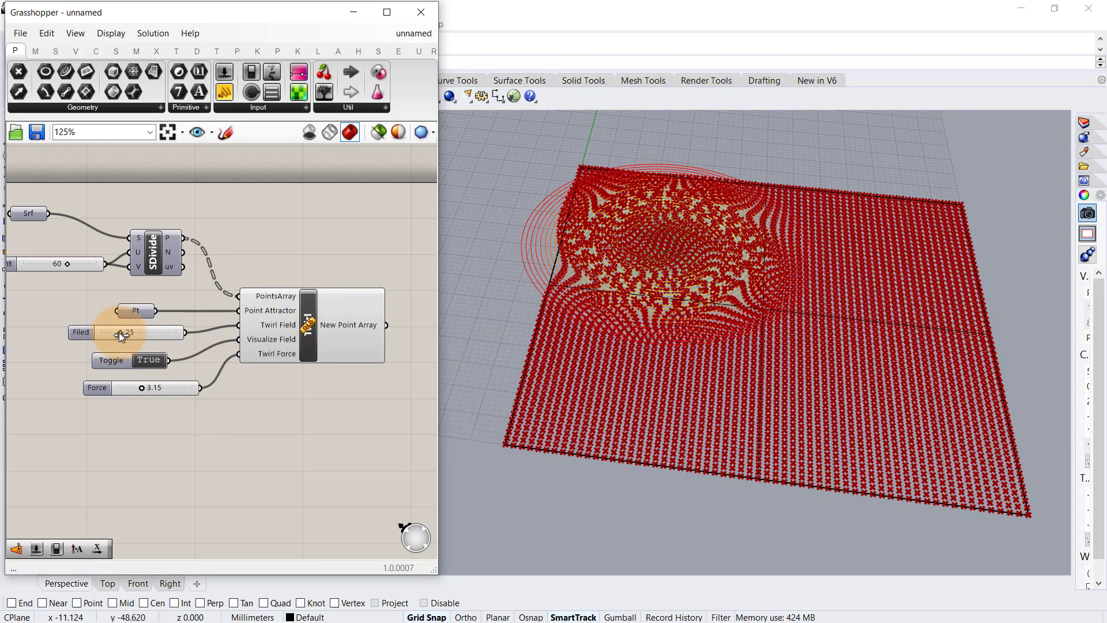
pyautogui.moveTo(118, 332)
pyautogui.mouseDown()
pyautogui.moveTo(154, 337)
pyautogui.moveTo(117, 338)
pyautogui.mouseUp()
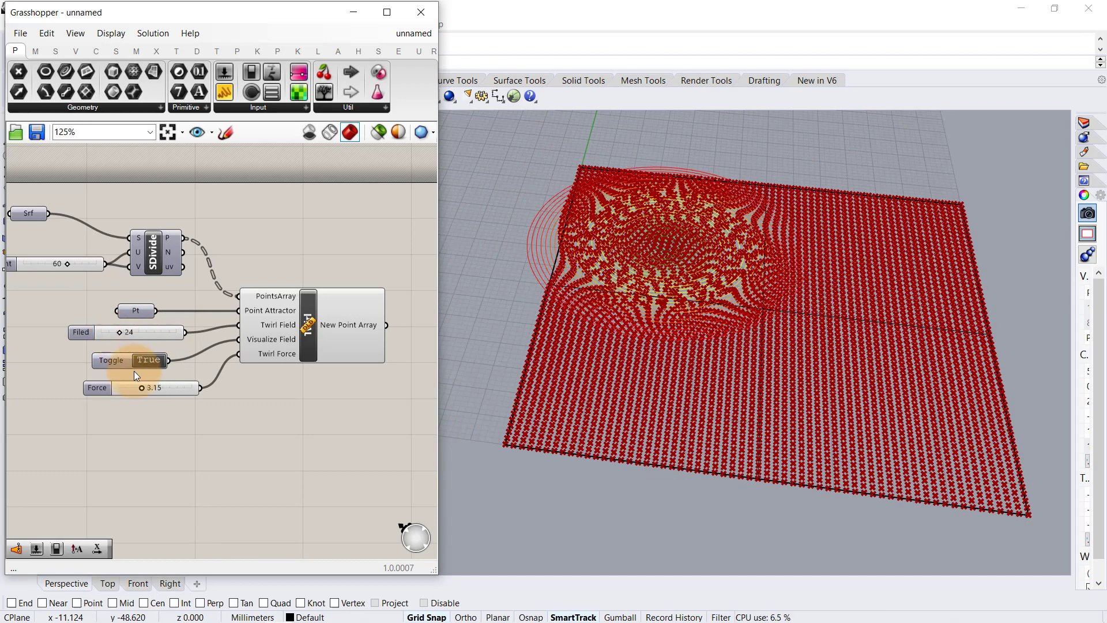
pyautogui.moveTo(142, 387)
pyautogui.mouseDown()
pyautogui.moveTo(169, 390)
pyautogui.moveTo(141, 392)
pyautogui.mouseUp()
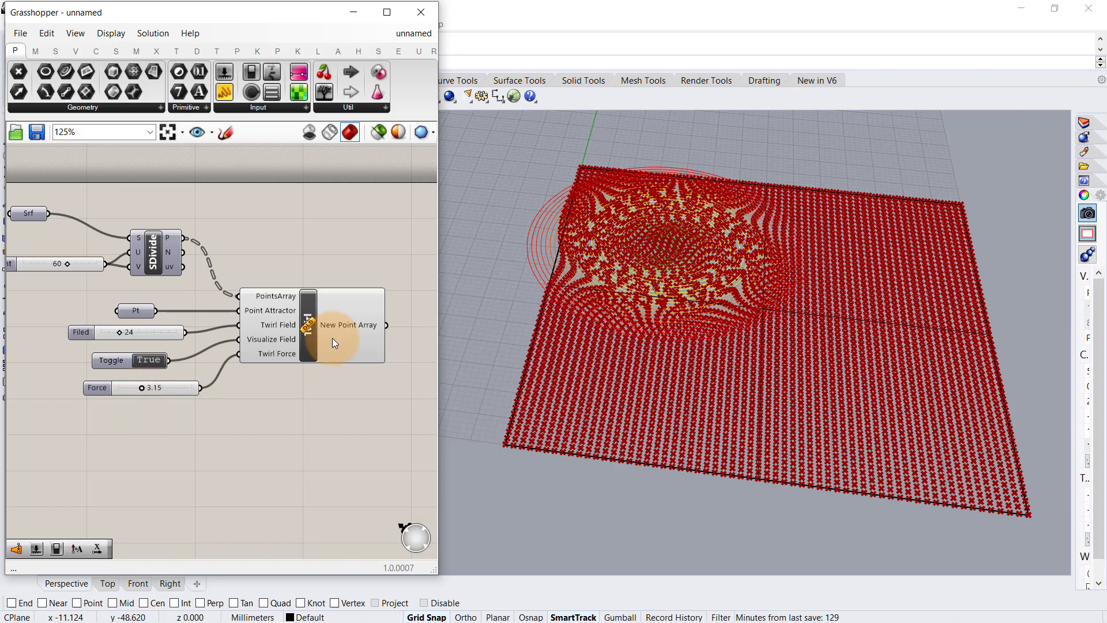
# Duplicate the Twirl component with its point, sliders and toggle, and place the copy beside and below the original.
pyautogui.moveTo(293, 396); pyautogui.dragTo(262, 385, button='right')
pyautogui.moveTo(346, 424); pyautogui.dragTo(143, 318)
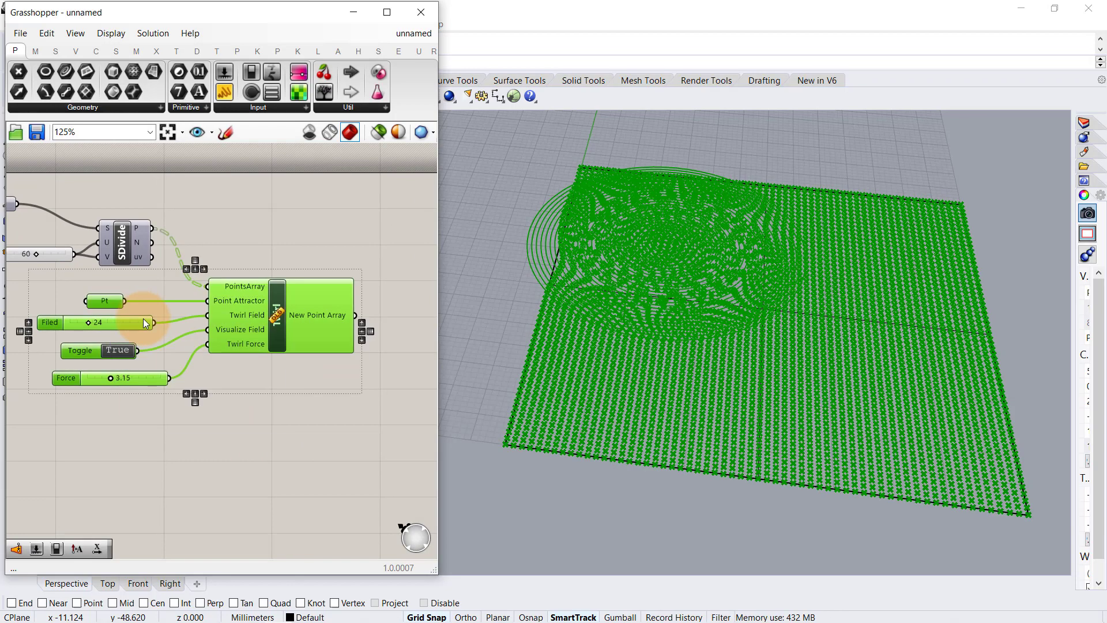
pyautogui.hotkey('ctrl', 'c')
pyautogui.hotkey('ctrl', 'v')
pyautogui.moveTo(275, 331); pyautogui.dragTo(189, 302, button='right')
pyautogui.moveTo(189, 302); pyautogui.dragTo(337, 402)
pyautogui.click(315, 321)
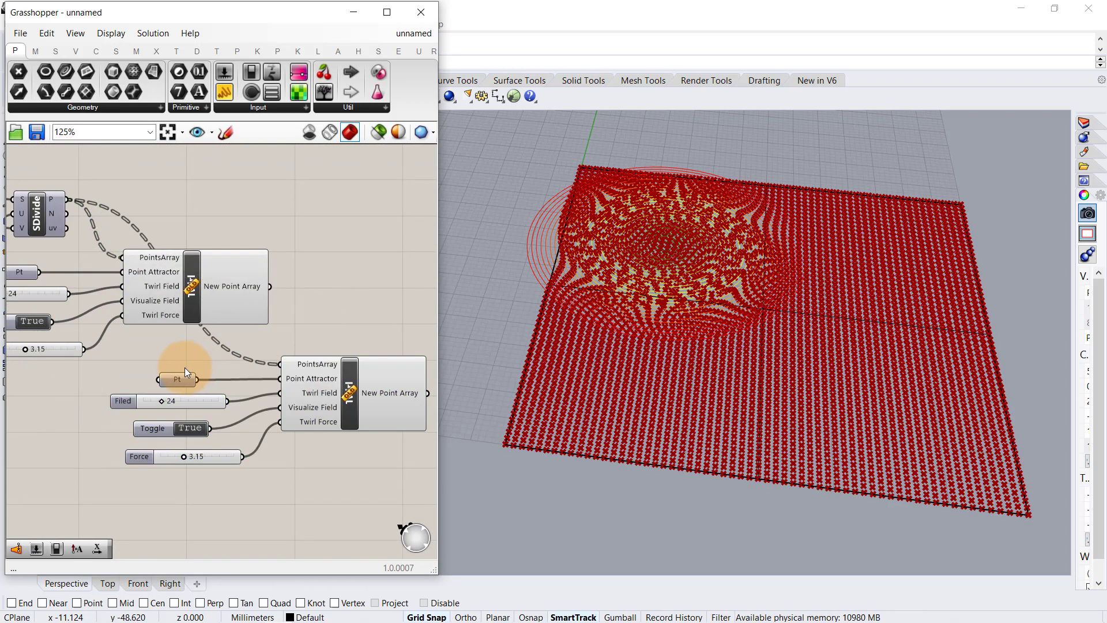
# Set one new point for the duplicated Point parameter, in the plane's quadrant diagonally opposite the first attractor.
pyautogui.click(181, 379)
pyautogui.rightClick(181, 380)
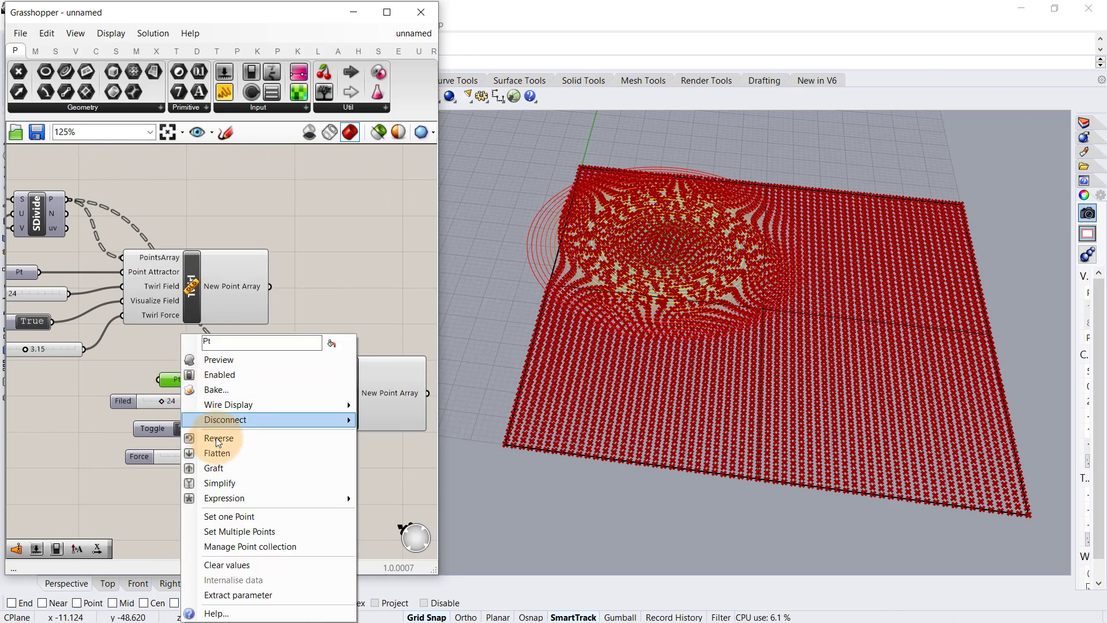
pyautogui.click(220, 518)
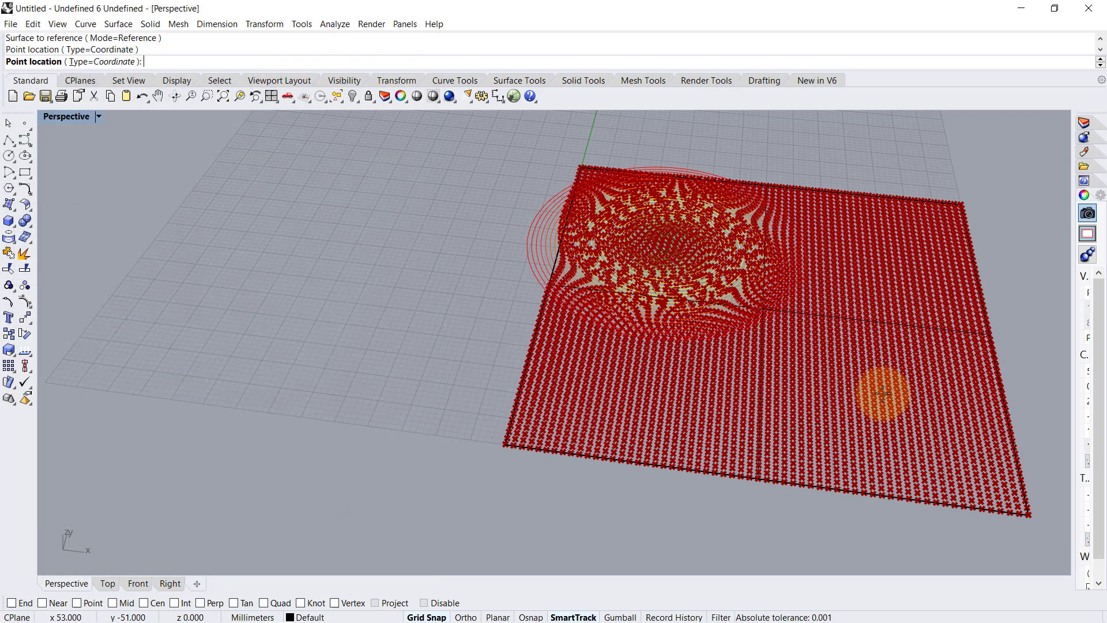
pyautogui.click(831, 396)
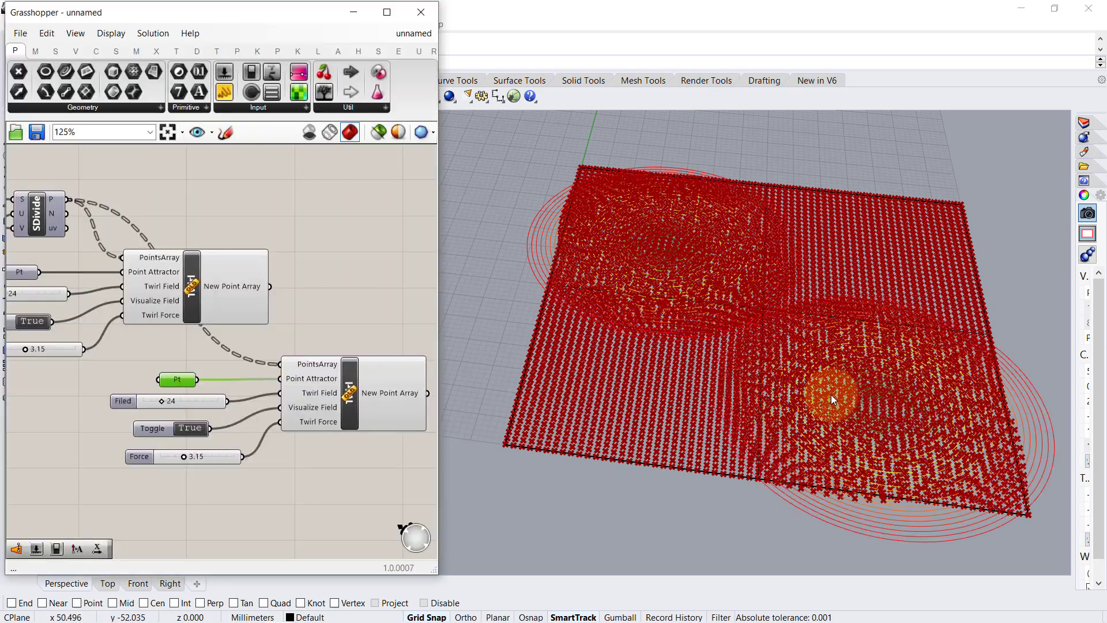
pyautogui.click(181, 375)
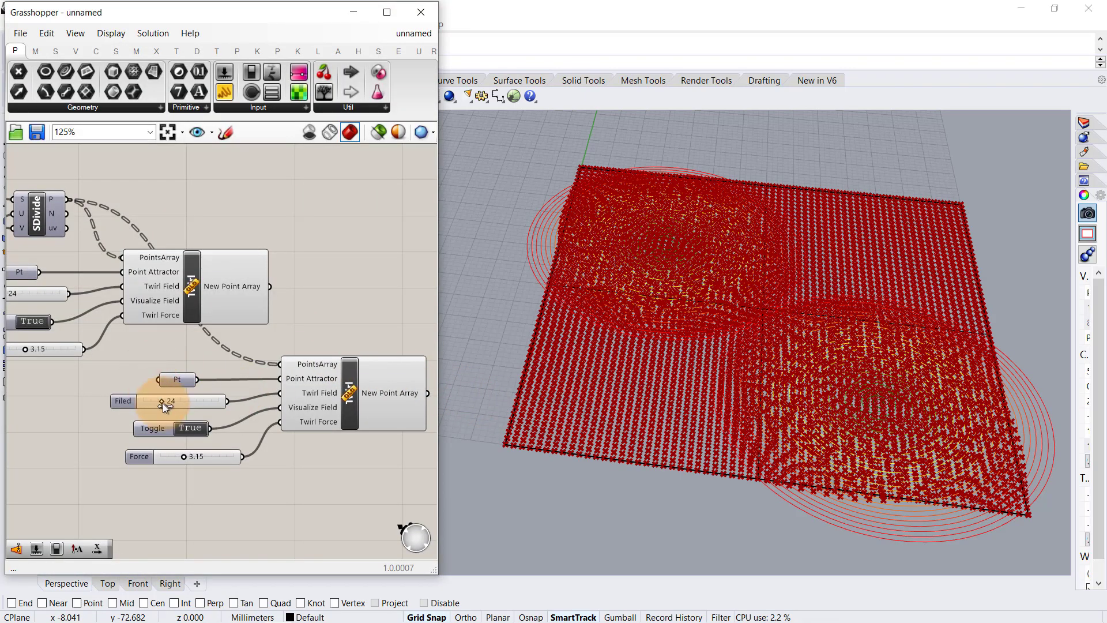
# Set the second Twirl's field slider to 30 and its force slider to 4.18.
pyautogui.moveTo(163, 403); pyautogui.dragTo(167, 406)
pyautogui.click(192, 441)
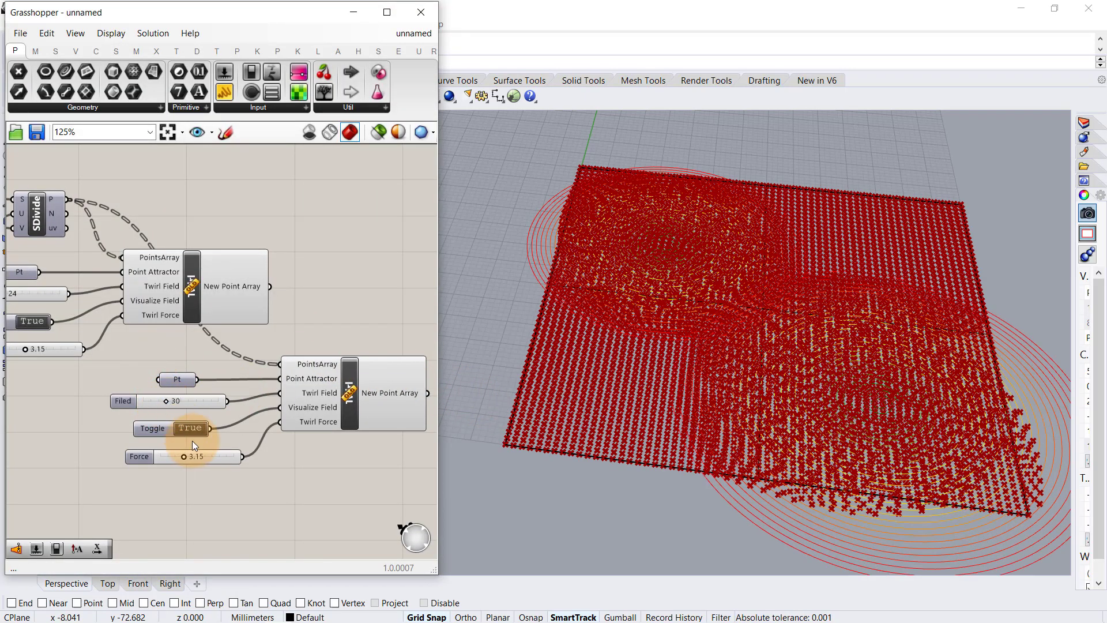
pyautogui.moveTo(185, 456); pyautogui.dragTo(192, 458)
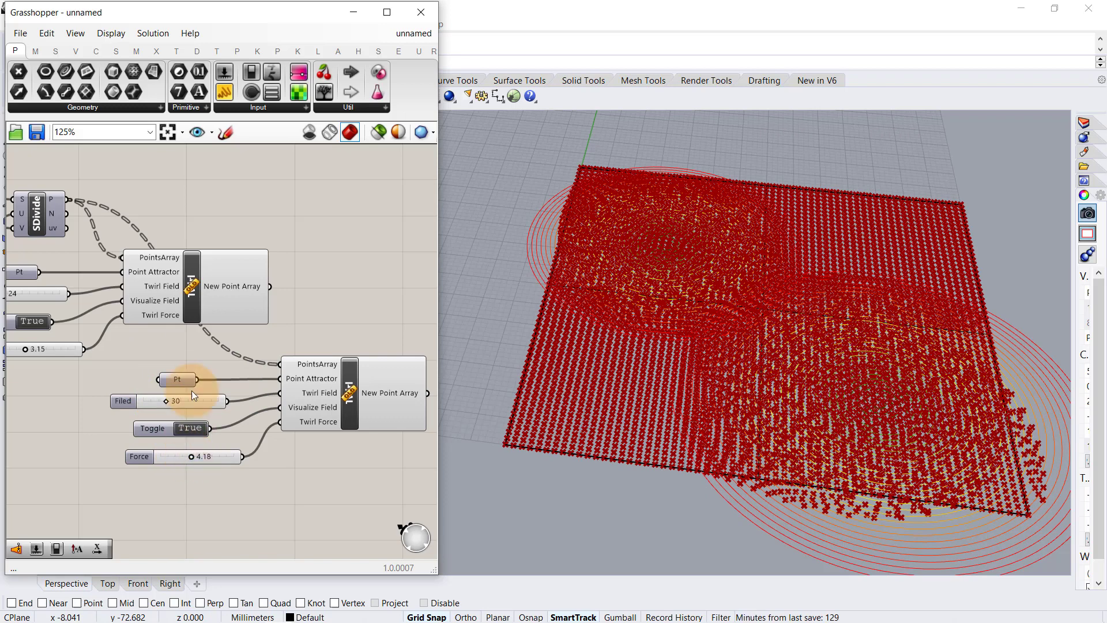
# Connect the first Twirl's New Point Array output to the second Twirl's PointsArray input, replacing the existing wire.
pyautogui.moveTo(343, 282); pyautogui.dragTo(321, 276, button='right')
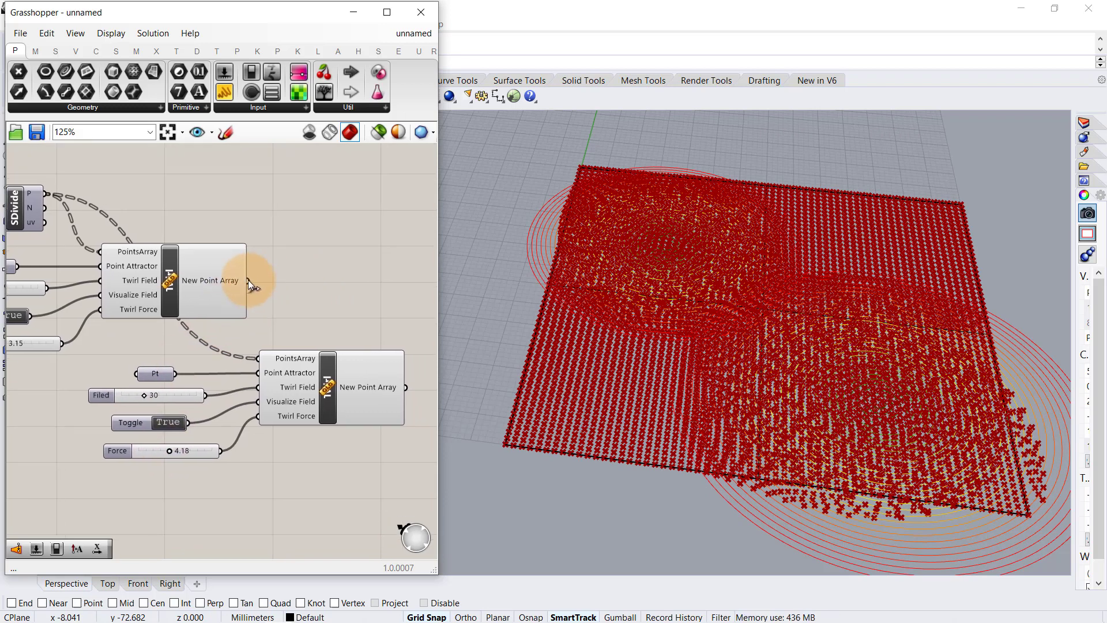
pyautogui.moveTo(248, 280); pyautogui.dragTo(259, 358)
pyautogui.moveTo(317, 383); pyautogui.dragTo(327, 383)
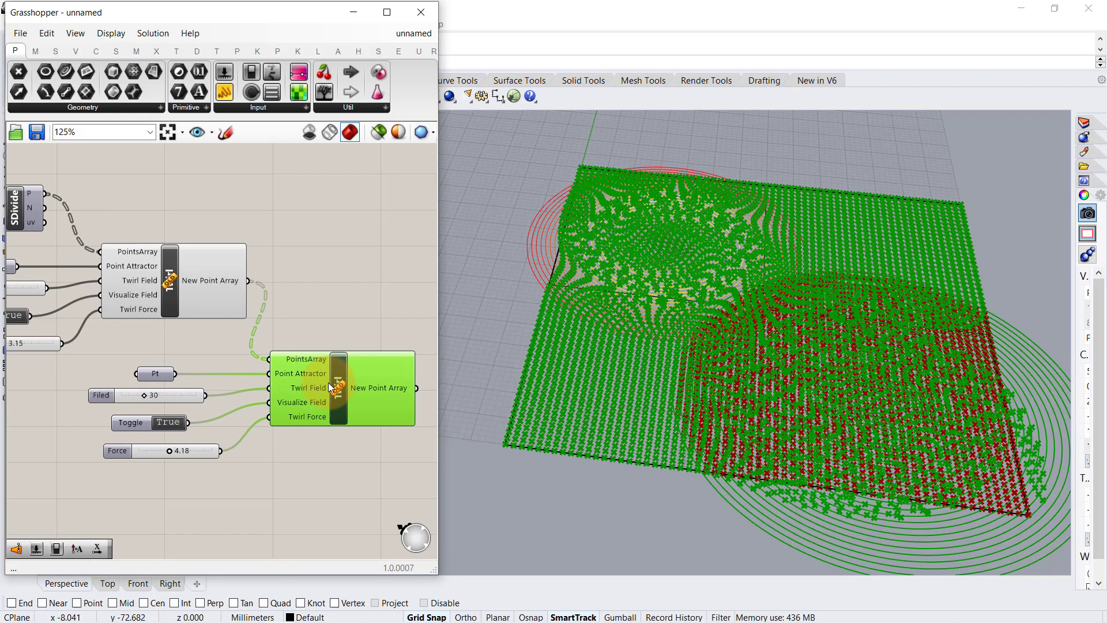
pyautogui.click(319, 302)
# Add a Surface Closest Point component to the canvas above the second Twirl.
pyautogui.scroll(-2, 285, 293)
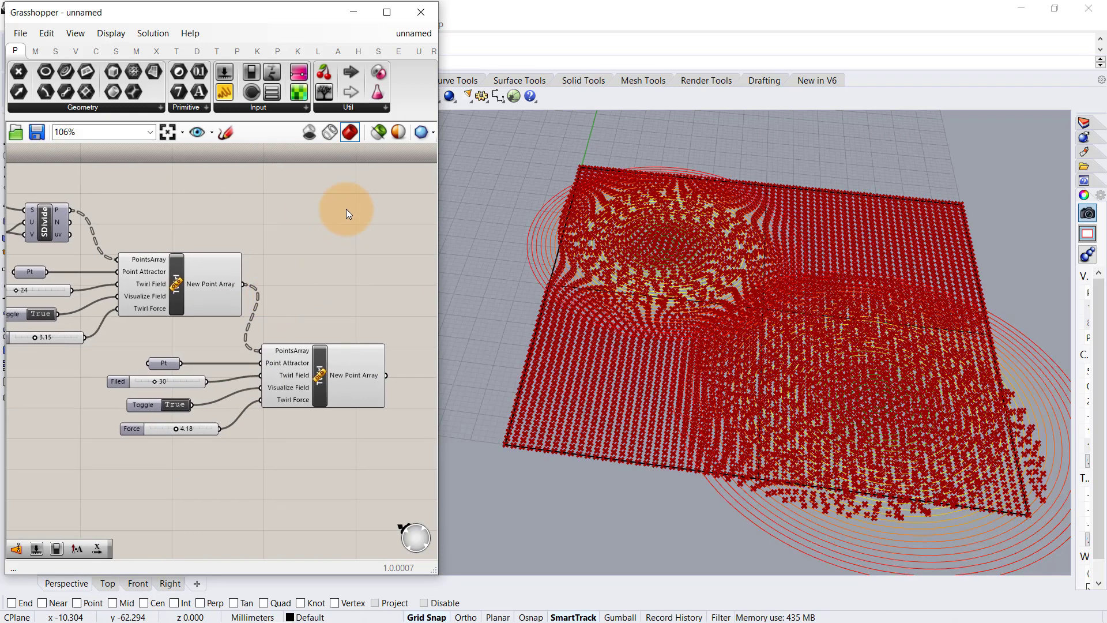
pyautogui.doubleClick(355, 224)
pyautogui.write('SUR')
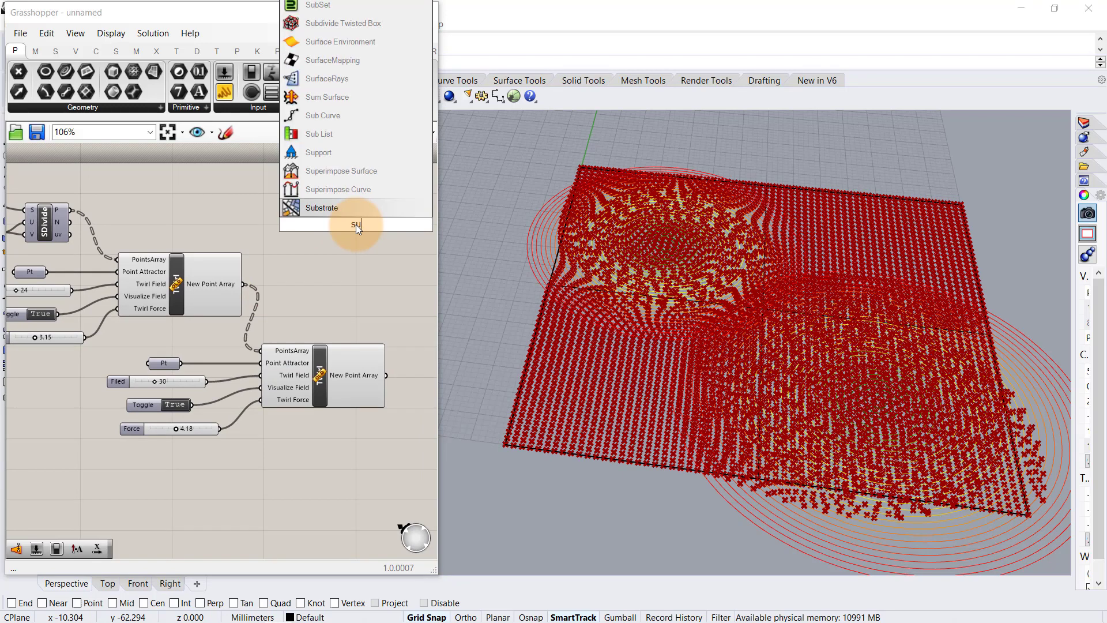
pyautogui.write('face c')
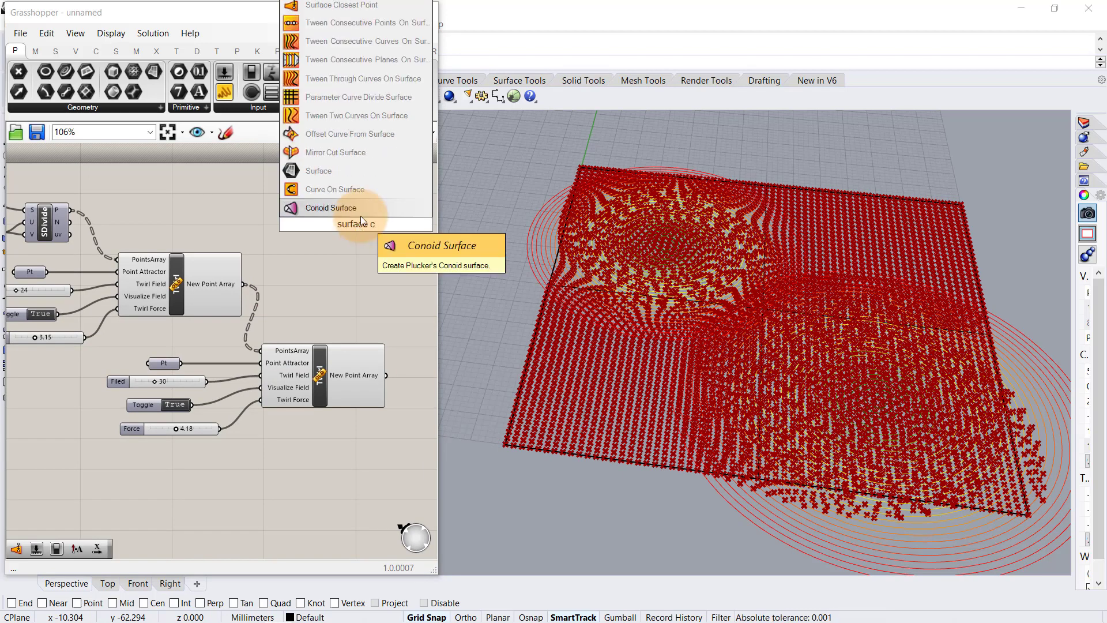
pyautogui.write('lo')
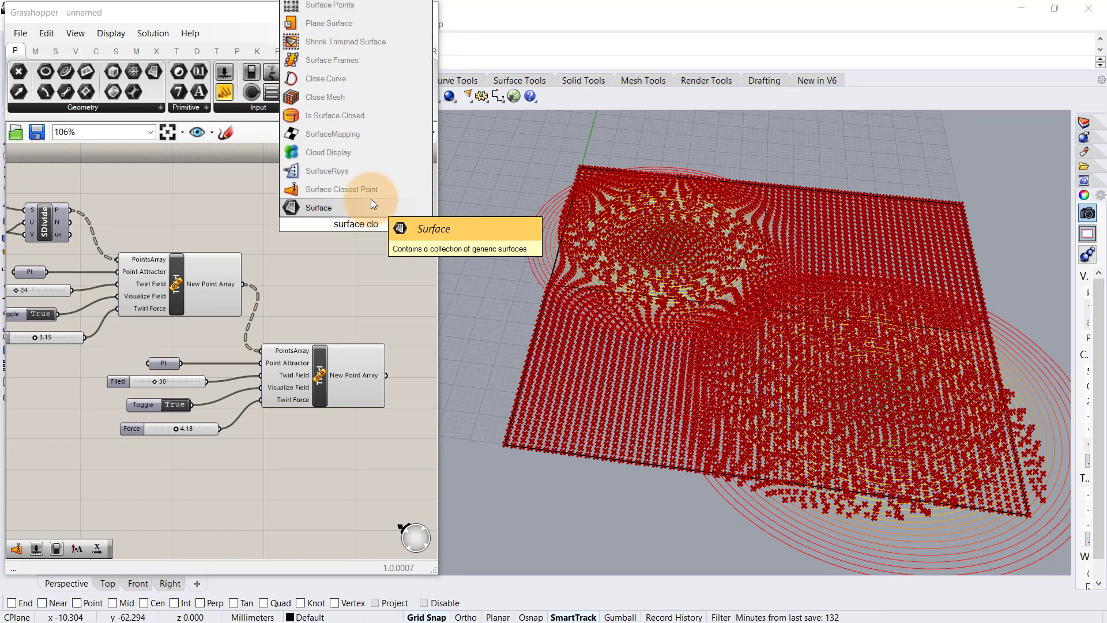
pyautogui.click(372, 193)
# Connect the original surface to Surface Closest Point's S input and the second Twirl's New Point Array to its P input.
pyautogui.scroll(1, 347, 222)
pyautogui.scroll(1, 272, 226)
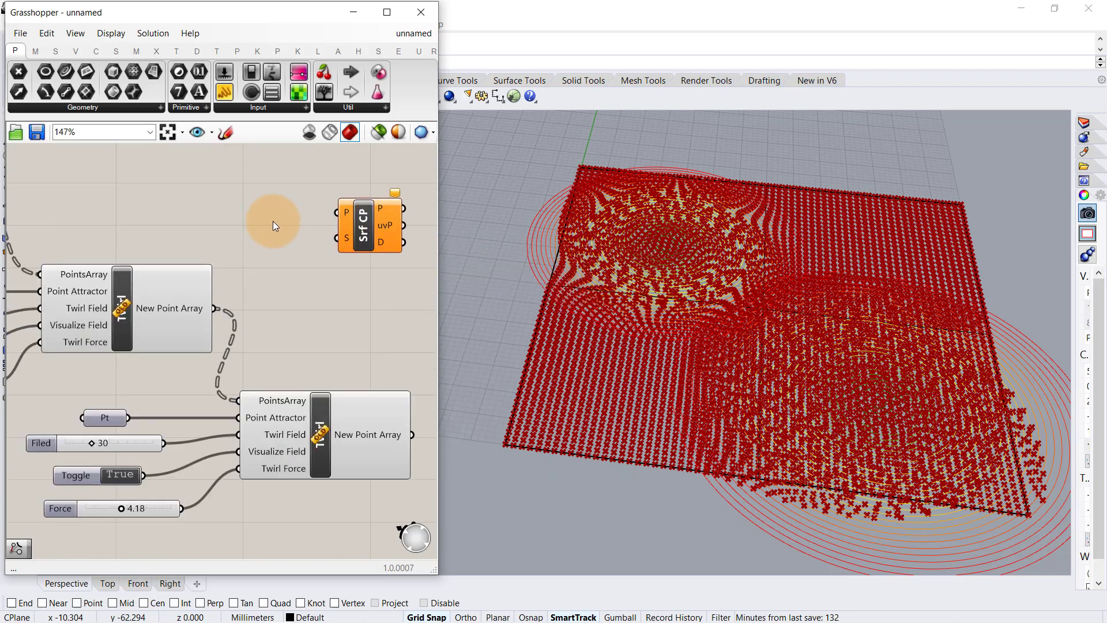
pyautogui.moveTo(251, 219); pyautogui.dragTo(381, 249, button='right')
pyautogui.moveTo(203, 225); pyautogui.dragTo(347, 239, button='right')
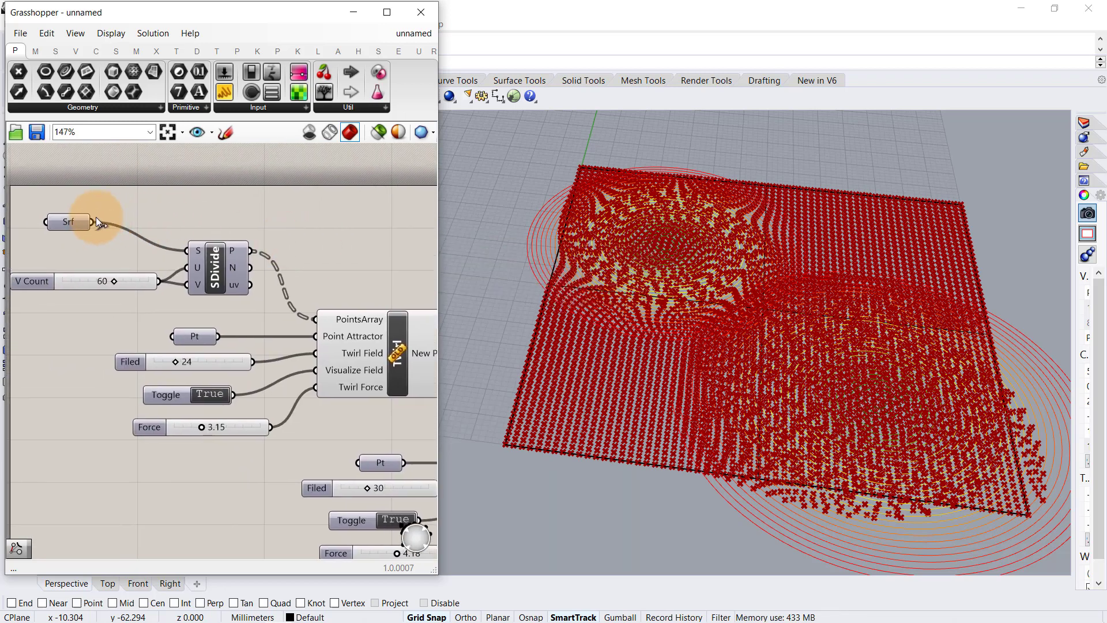
pyautogui.moveTo(96, 217); pyautogui.dragTo(254, 261)
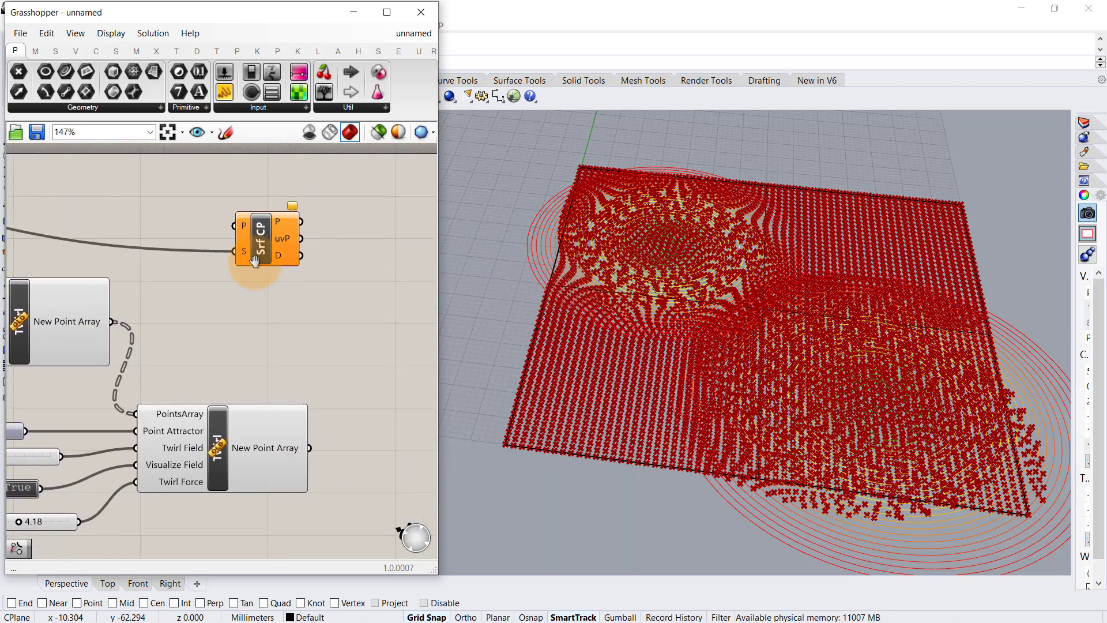
pyautogui.moveTo(295, 436); pyautogui.dragTo(230, 217)
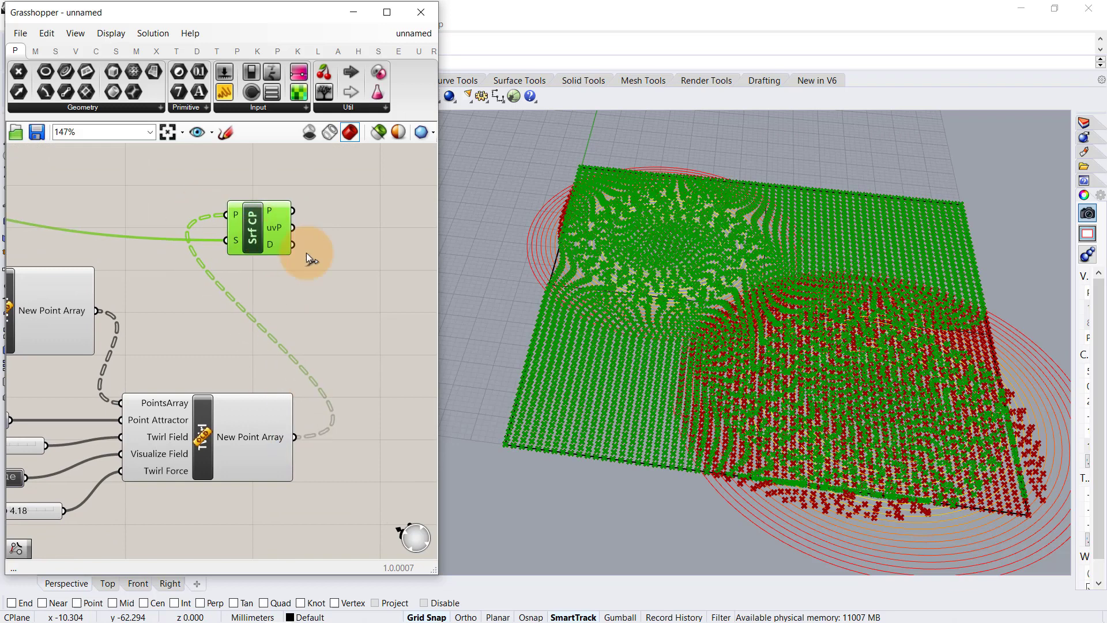
pyautogui.click(308, 254)
# Add a Pull Point component and connect Surface Closest Point's P output to its P input.
pyautogui.doubleClick(379, 219)
pyautogui.write('p')
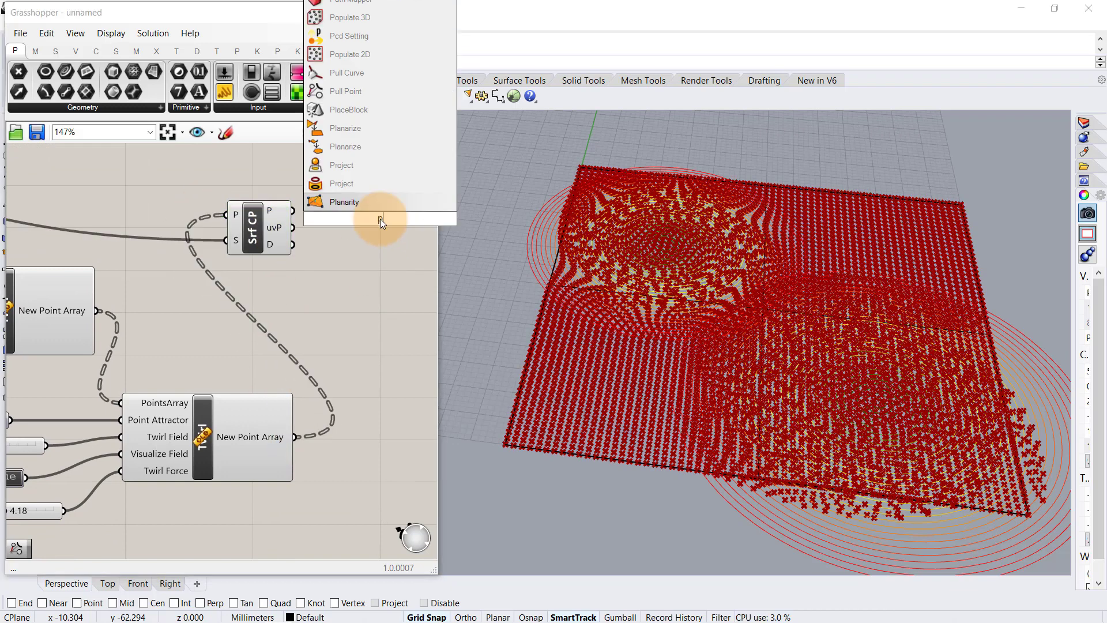
pyautogui.write('ul')
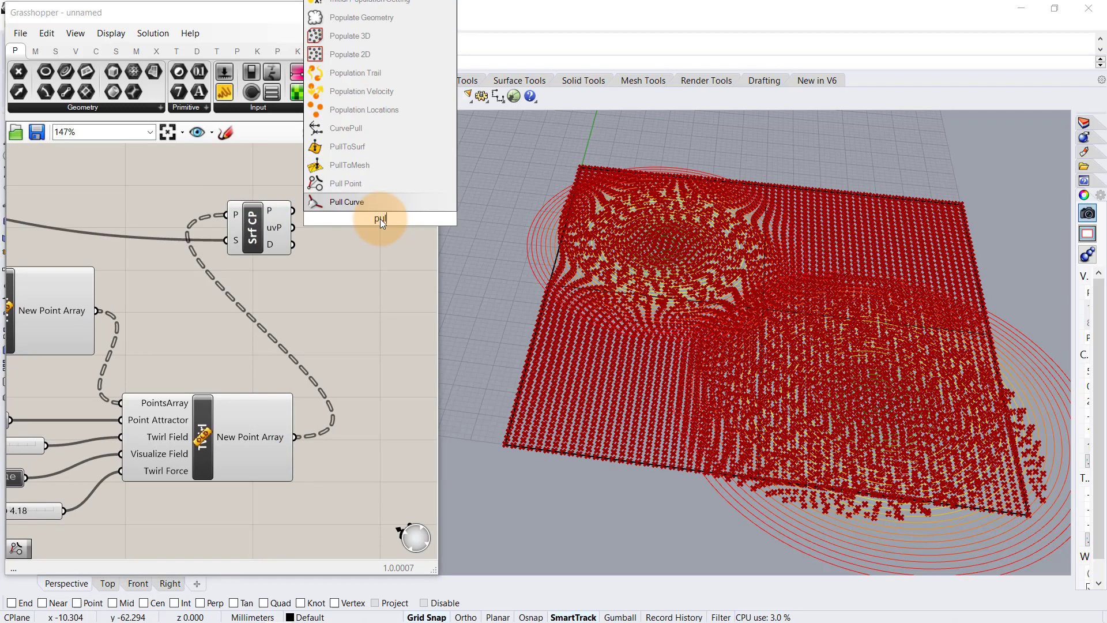
pyautogui.click(378, 185)
pyautogui.moveTo(294, 211); pyautogui.dragTo(351, 212)
pyautogui.moveTo(377, 219); pyautogui.dragTo(417, 230)
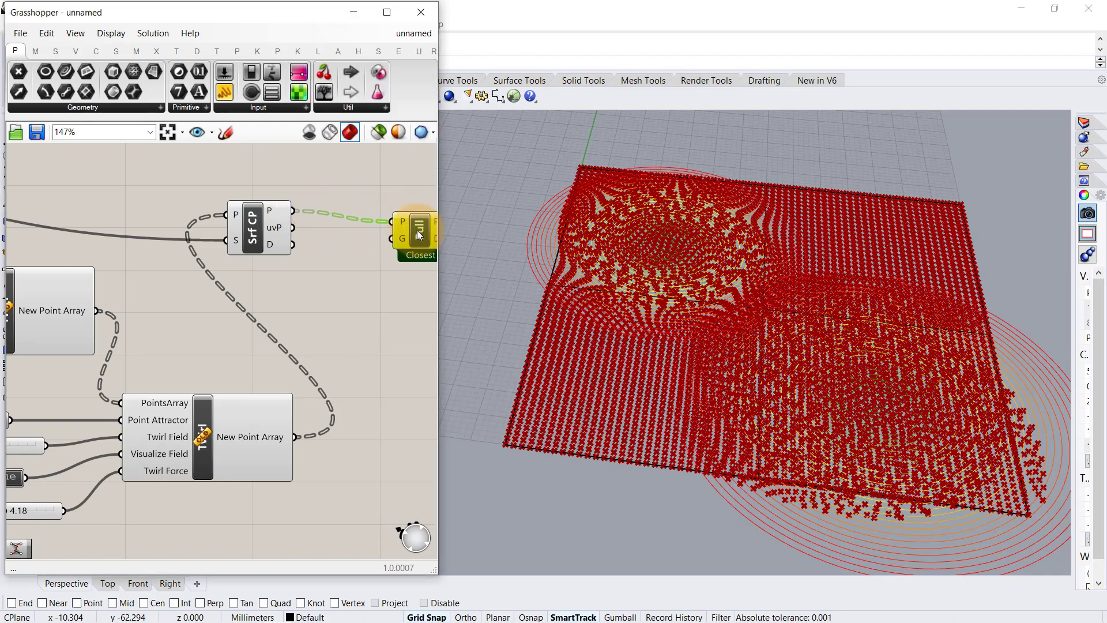
pyautogui.moveTo(372, 276); pyautogui.dragTo(267, 272, button='right')
pyautogui.moveTo(338, 234); pyautogui.dragTo(362, 227)
pyautogui.click(258, 257)
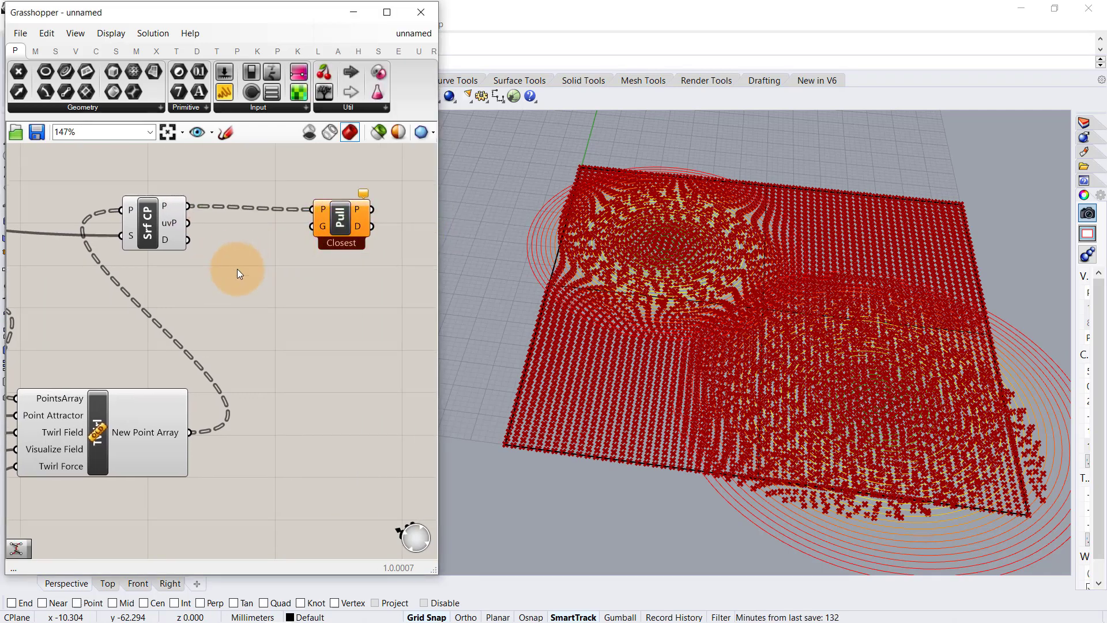
# Add a Nurbs Curve component, feed the closest points into its V input, and connect its curve output to Pull Point's G input.
pyautogui.doubleClick(237, 269)
pyautogui.write('nurb')
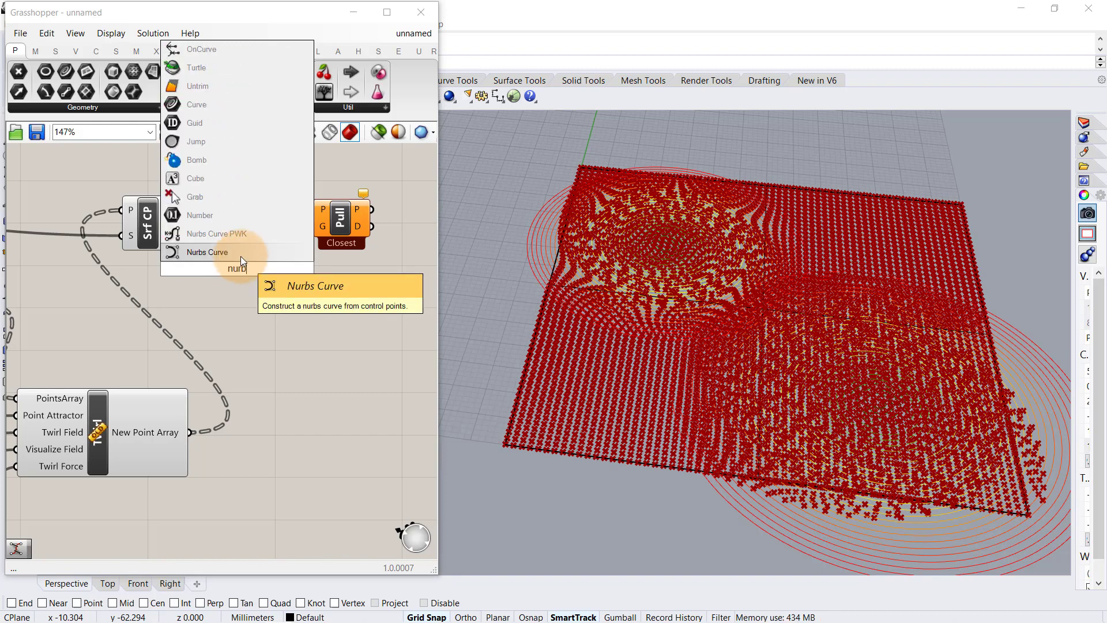
pyautogui.click(241, 254)
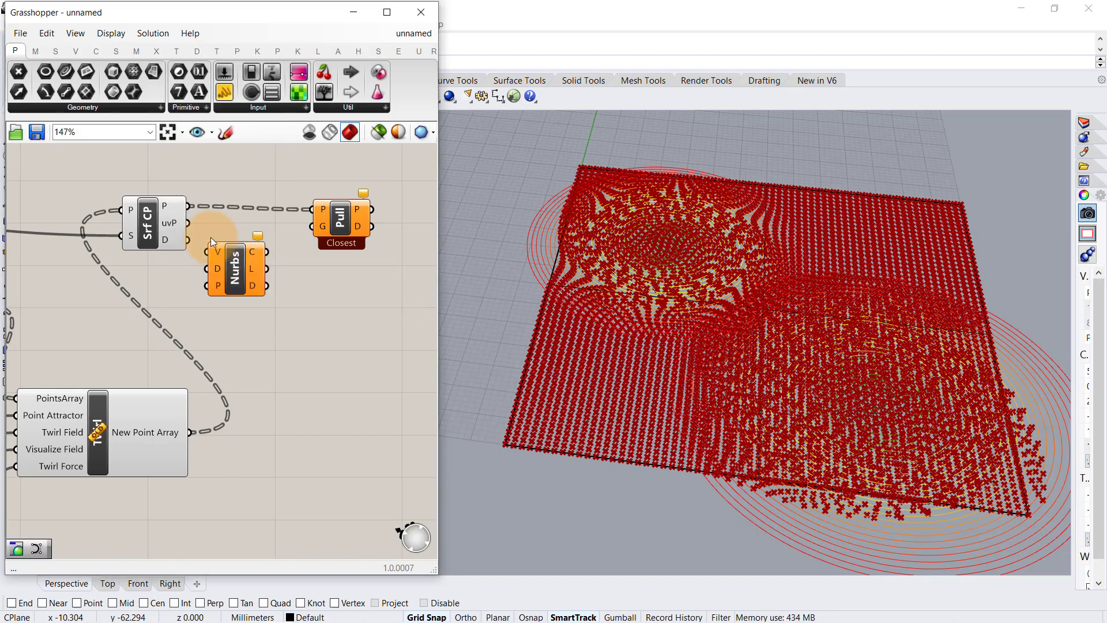
pyautogui.moveTo(188, 207); pyautogui.dragTo(208, 251)
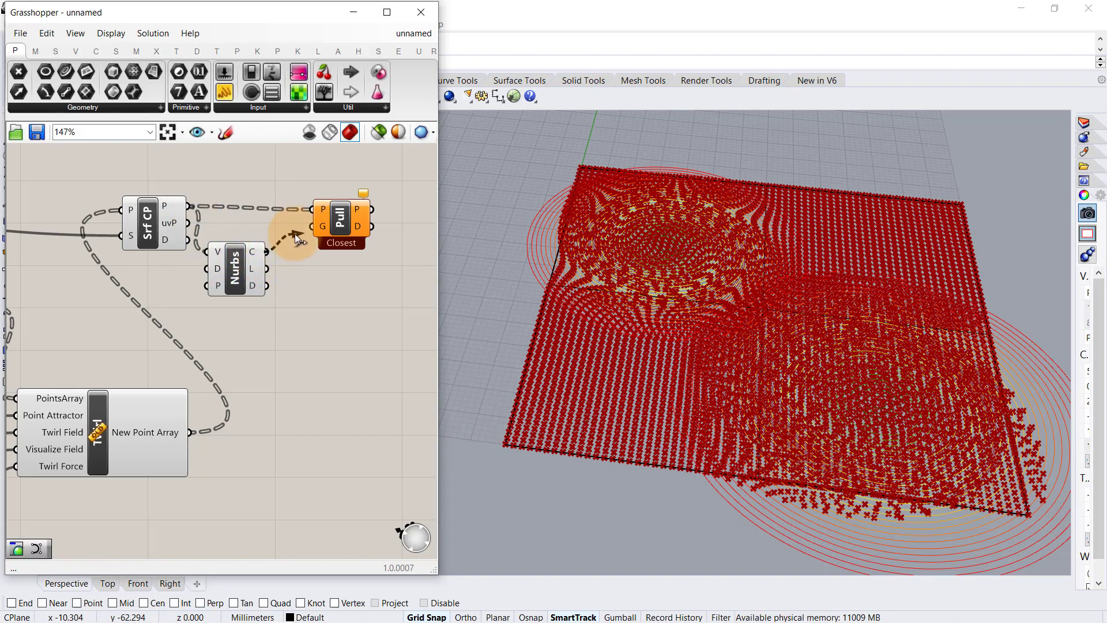
pyautogui.moveTo(308, 230); pyautogui.dragTo(308, 230)
pyautogui.moveTo(237, 263); pyautogui.dragTo(253, 263)
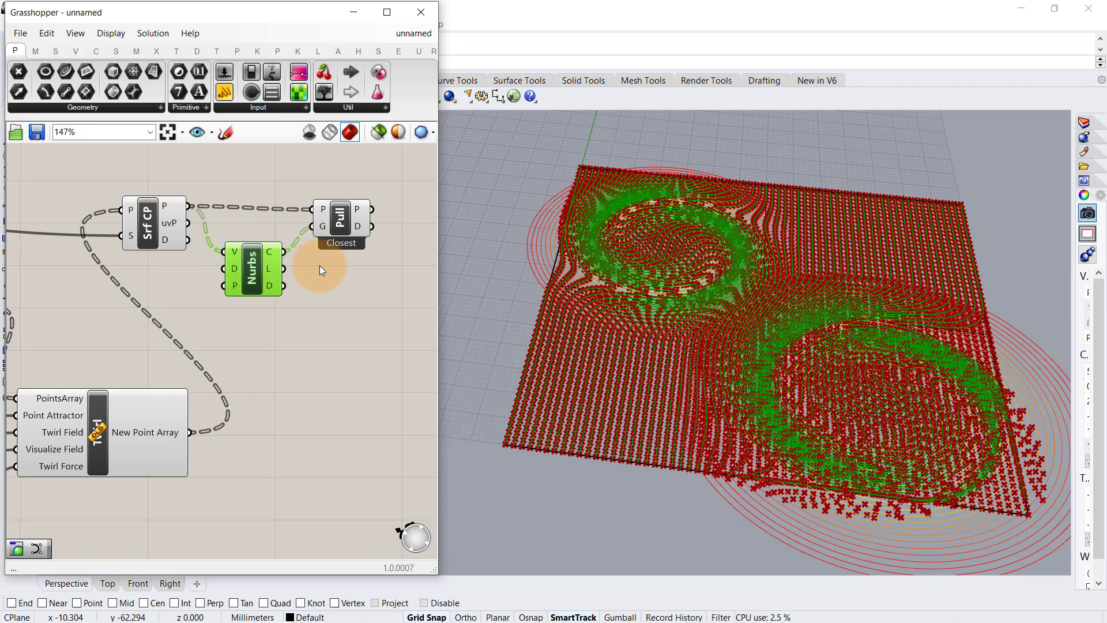
pyautogui.click(319, 265)
pyautogui.click(332, 220)
pyautogui.click(287, 205)
# Turn off the preview of every component from the original surface through both Twirls and Surface Closest Point.
pyautogui.scroll(-5, 290, 188)
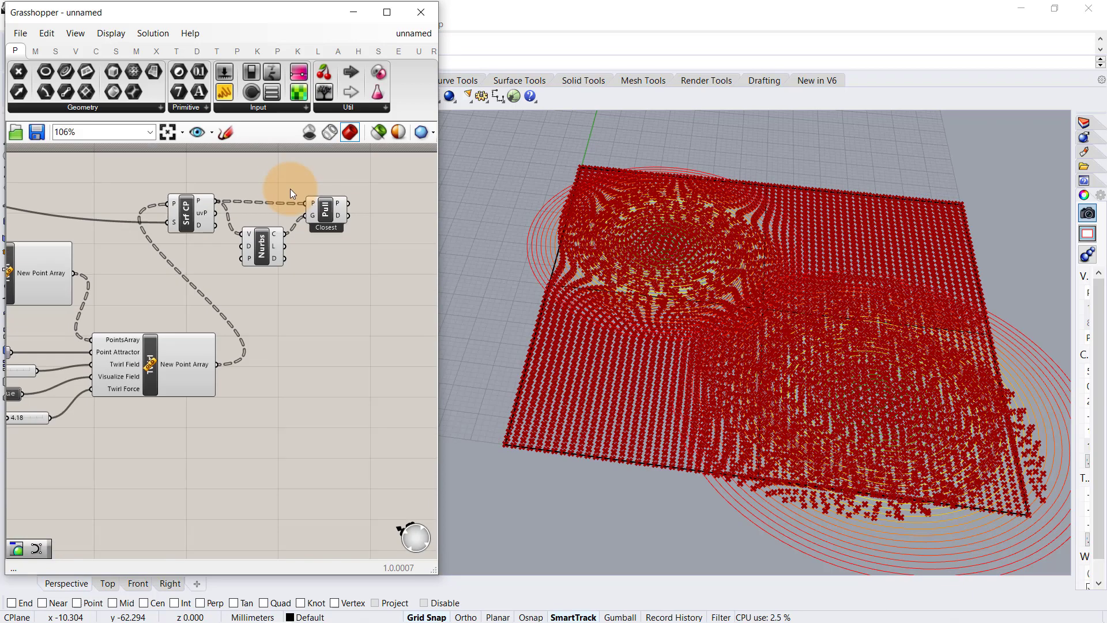
pyautogui.scroll(-2, 292, 189)
pyautogui.moveTo(248, 170); pyautogui.dragTo(100, 355)
pyautogui.middleClick(211, 353)
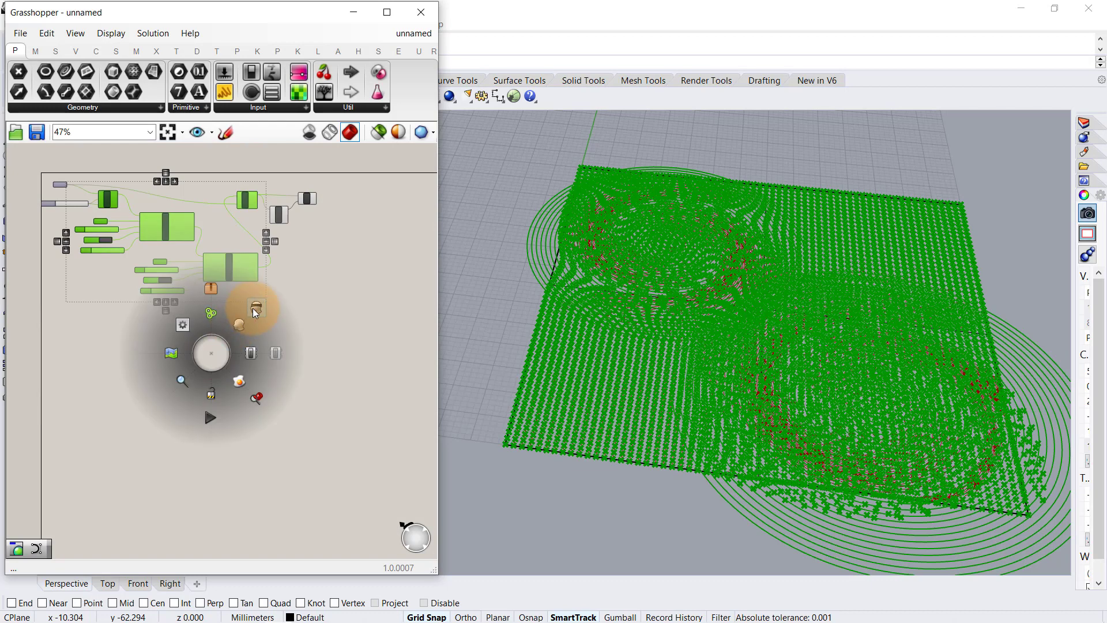
pyautogui.click(252, 307)
pyautogui.scroll(8, 348, 188)
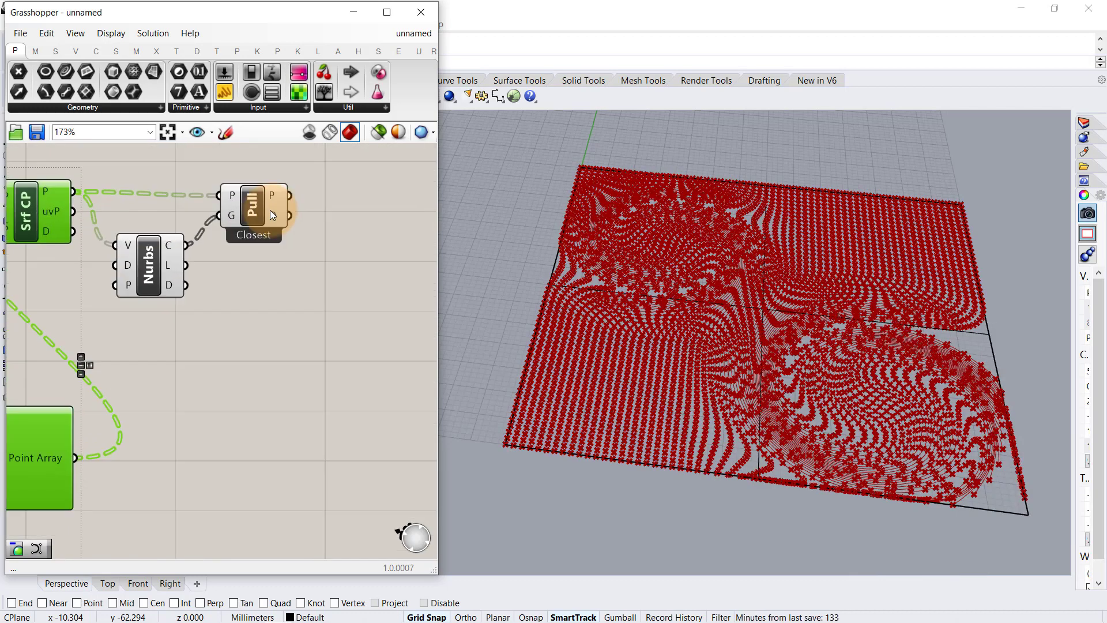
pyautogui.click(251, 210)
pyautogui.click(254, 261)
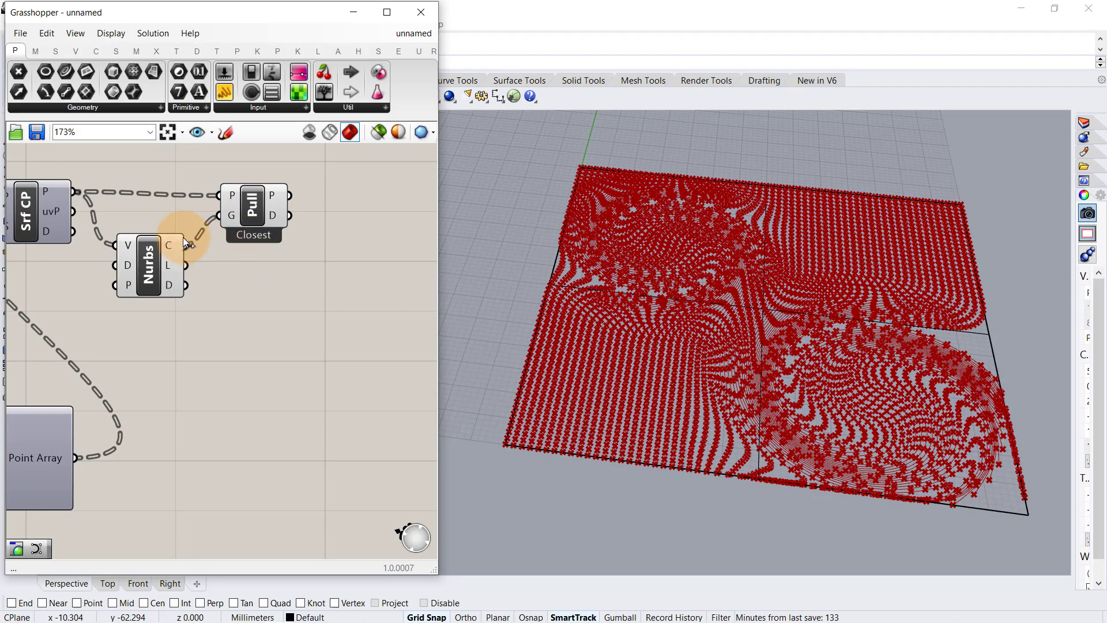
pyautogui.click(151, 254)
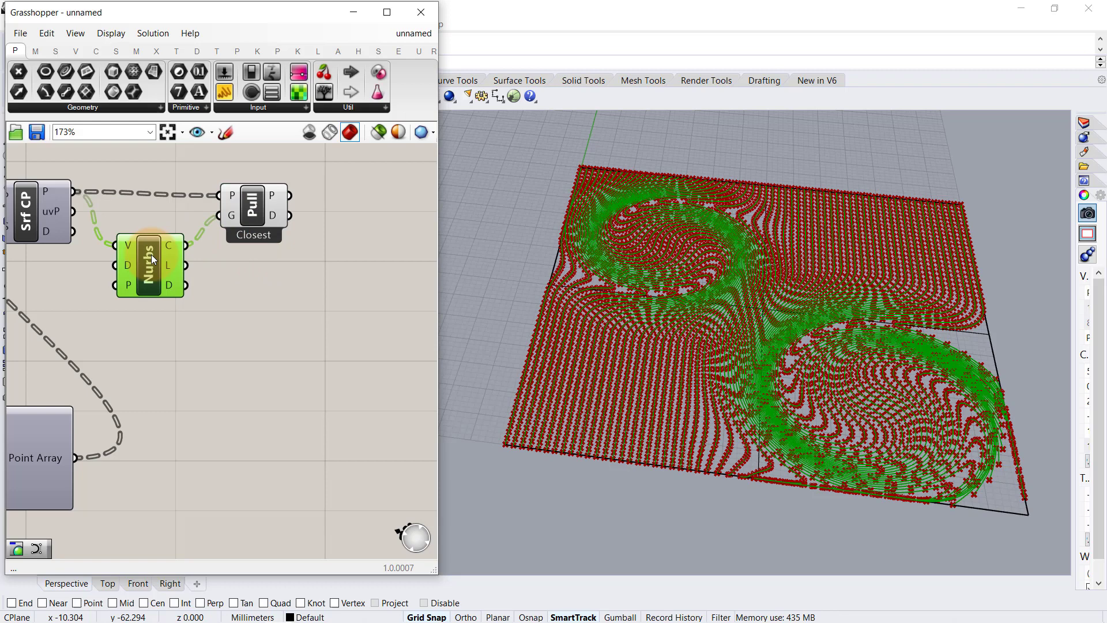
pyautogui.click(253, 303)
# Add a Move component and connect Pull Point's P output to its G input.
pyautogui.scroll(-1, 280, 248)
pyautogui.moveTo(281, 248); pyautogui.dragTo(240, 249, button='right')
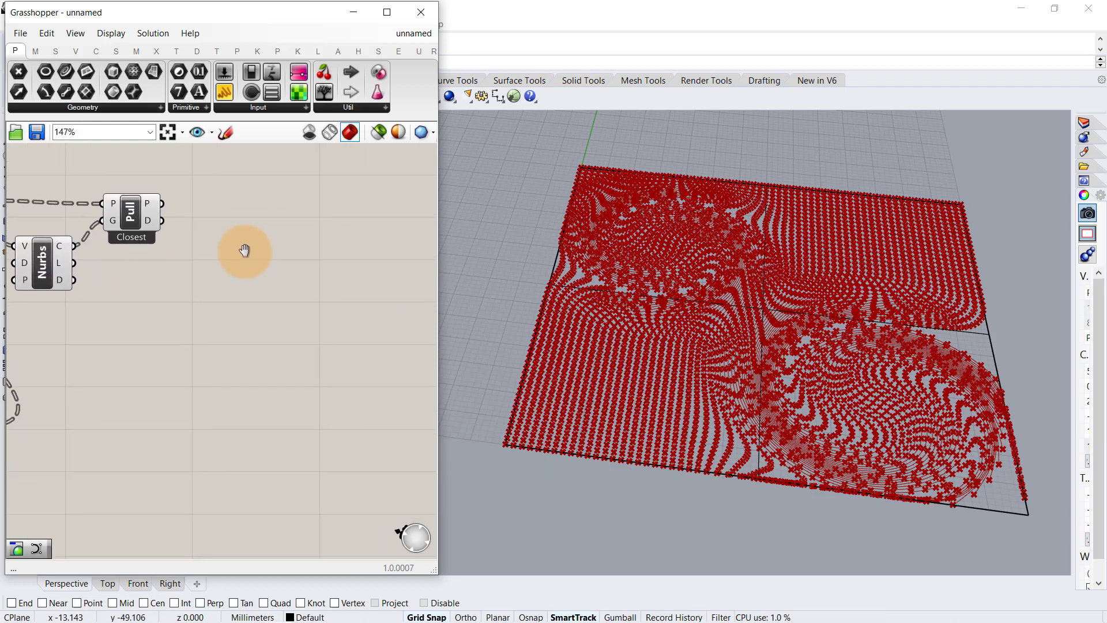
pyautogui.doubleClick(313, 232)
pyautogui.write('move')
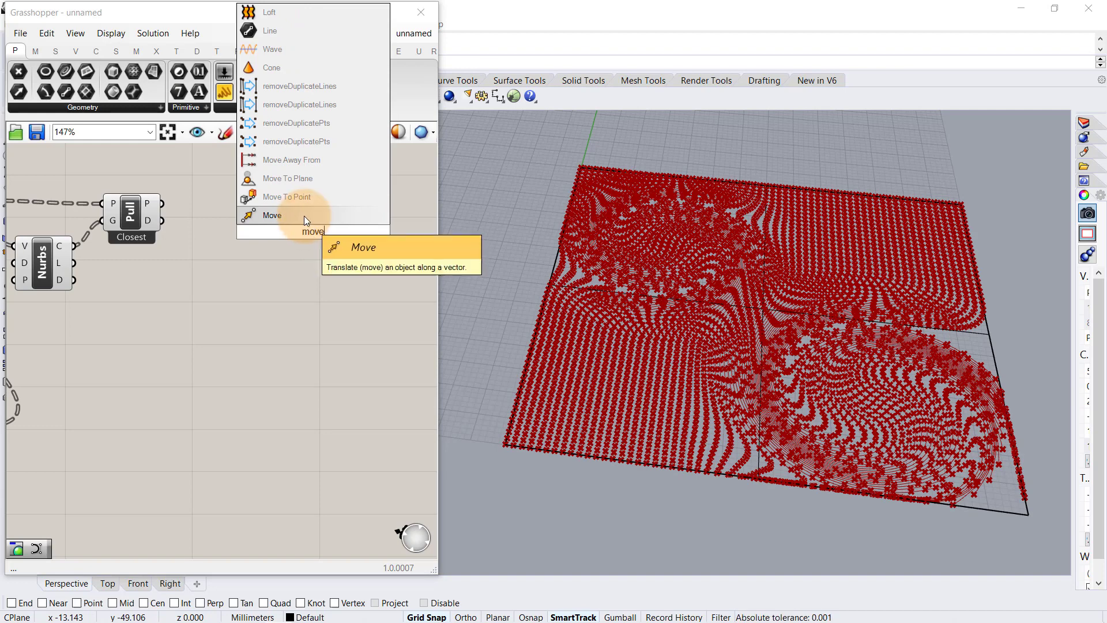
pyautogui.click(303, 215)
pyautogui.moveTo(166, 205); pyautogui.dragTo(354, 218)
pyautogui.click(182, 262)
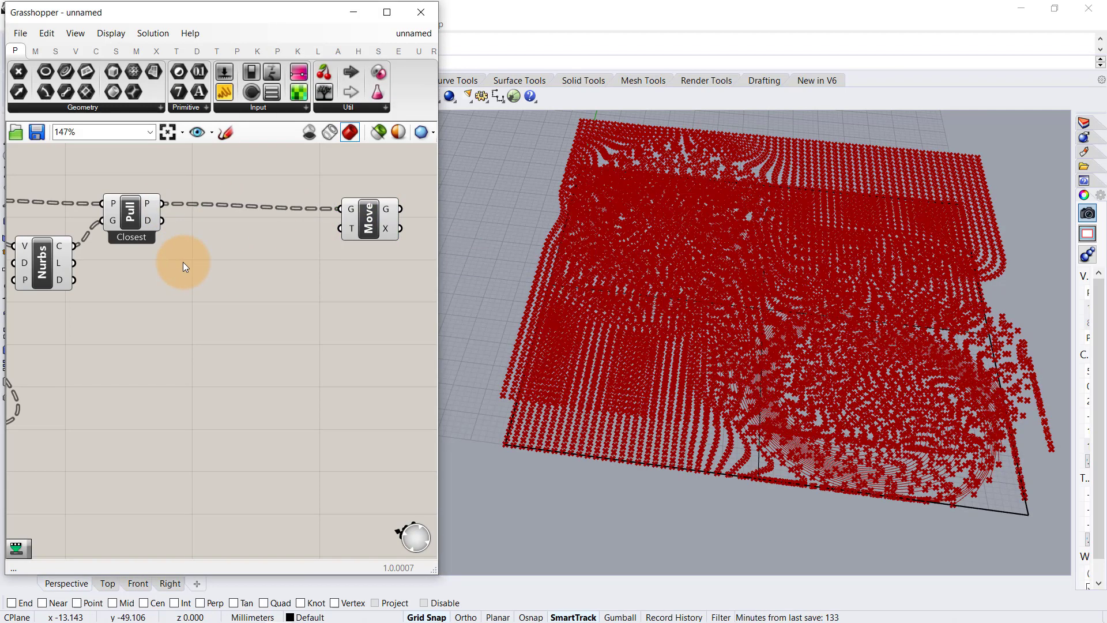
# Add a Remap Numbers component below Move and connect Pull Point's D output to its V input.
pyautogui.doubleClick(191, 264)
pyautogui.write('rem')
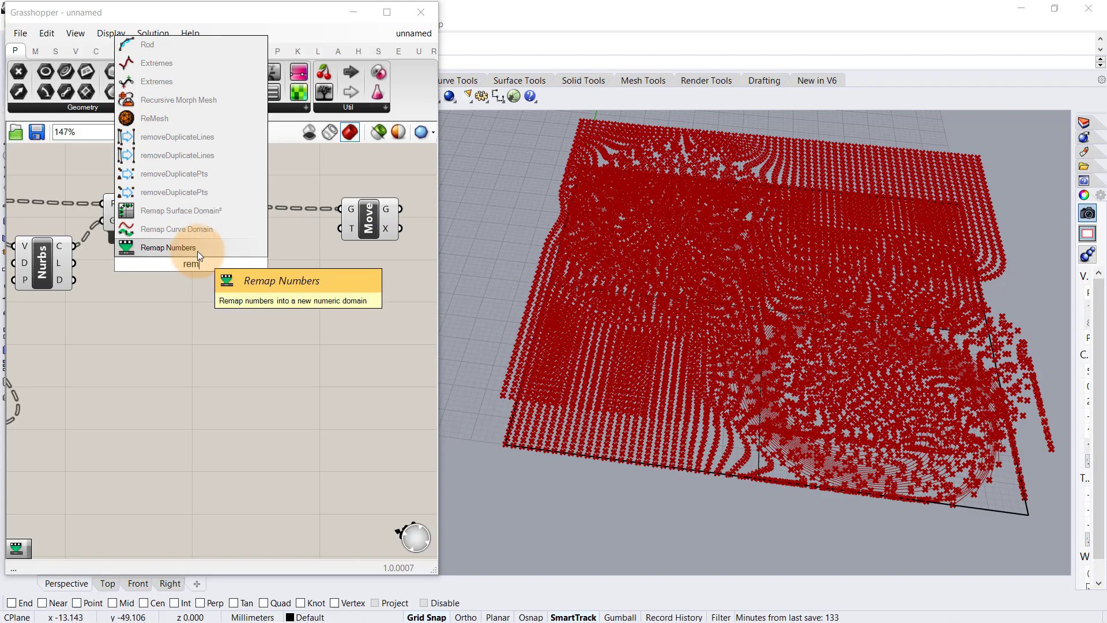
pyautogui.click(197, 250)
pyautogui.moveTo(162, 221); pyautogui.dragTo(224, 336)
pyautogui.click(307, 342)
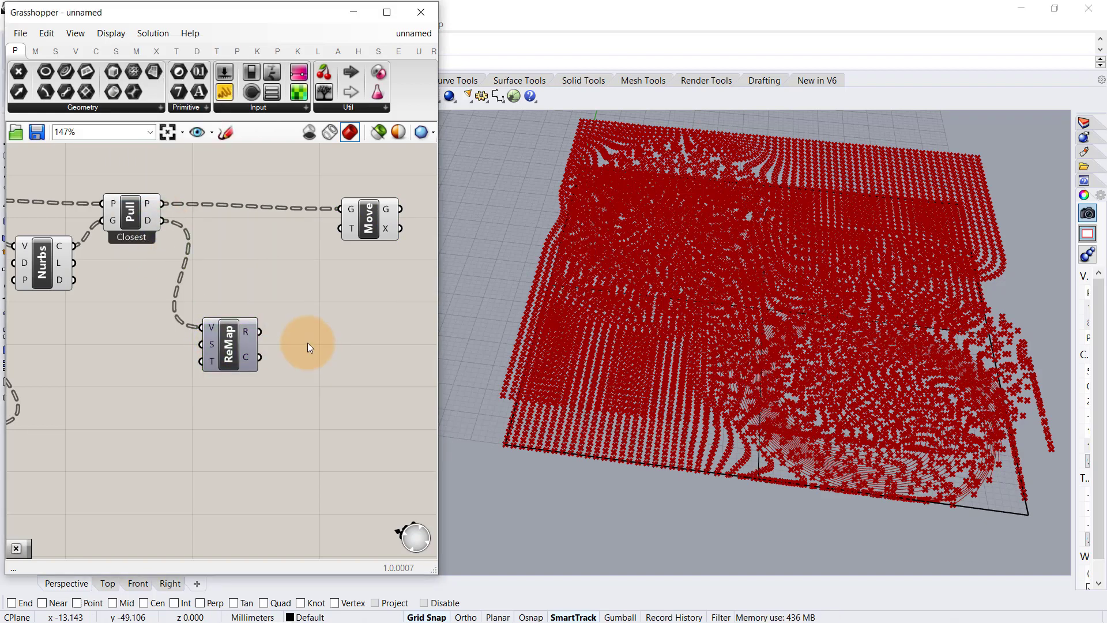
# Add a Multiplication component and connect Remap Numbers' R output to its A input.
pyautogui.doubleClick(307, 341)
pyautogui.write('mult')
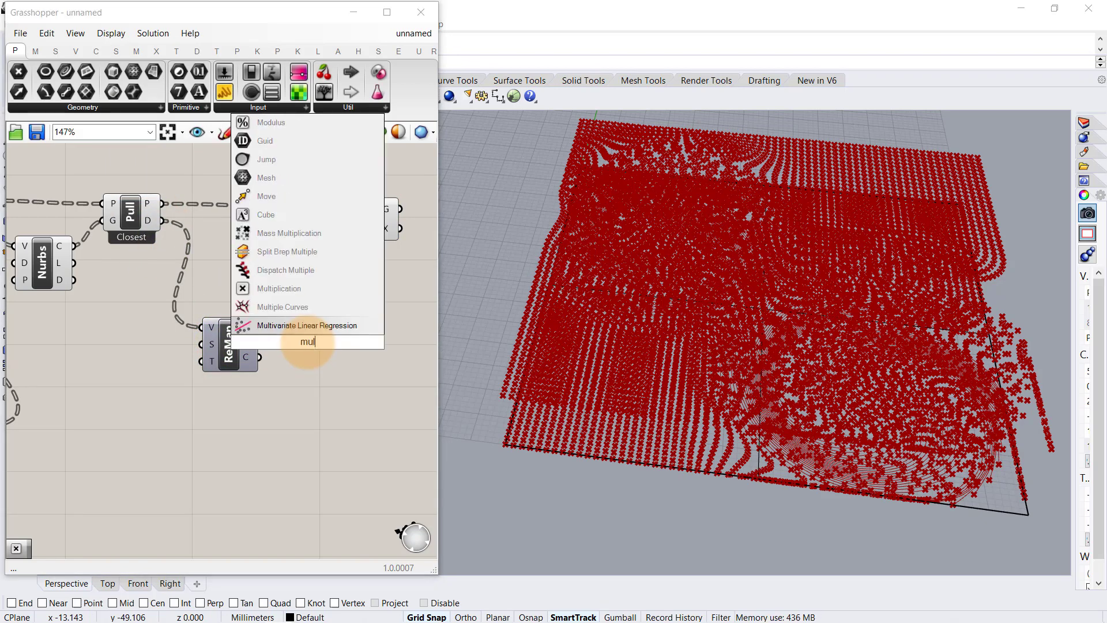
pyautogui.click(302, 287)
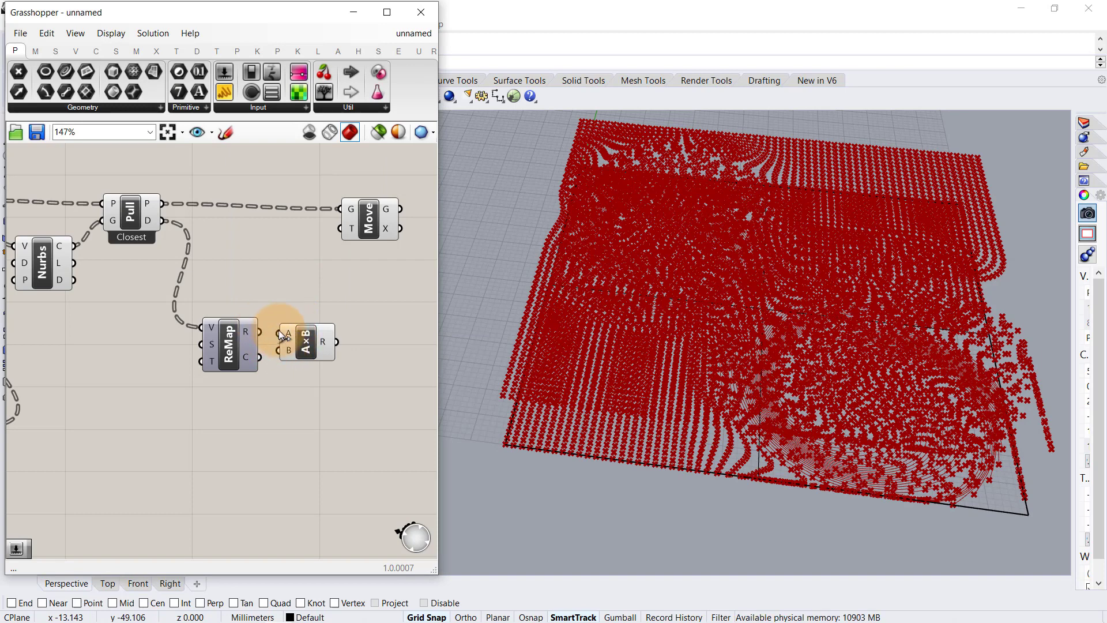
# Add a number slider, connect it to Multiplication's B input, and set it to 11.63.
pyautogui.doubleClick(206, 396)
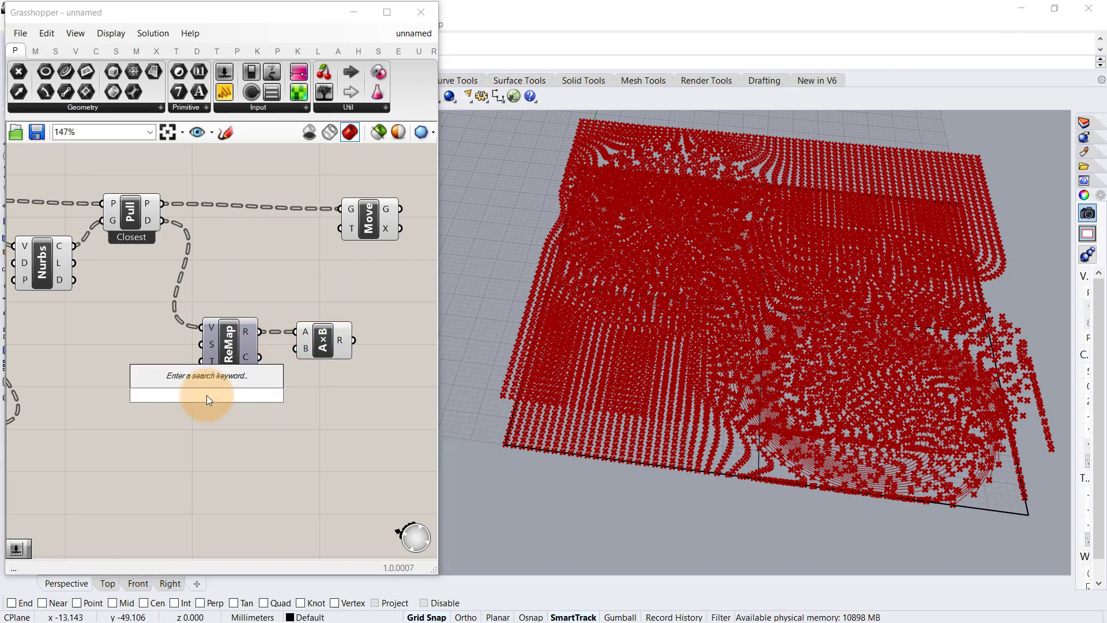
pyautogui.write('10,50')
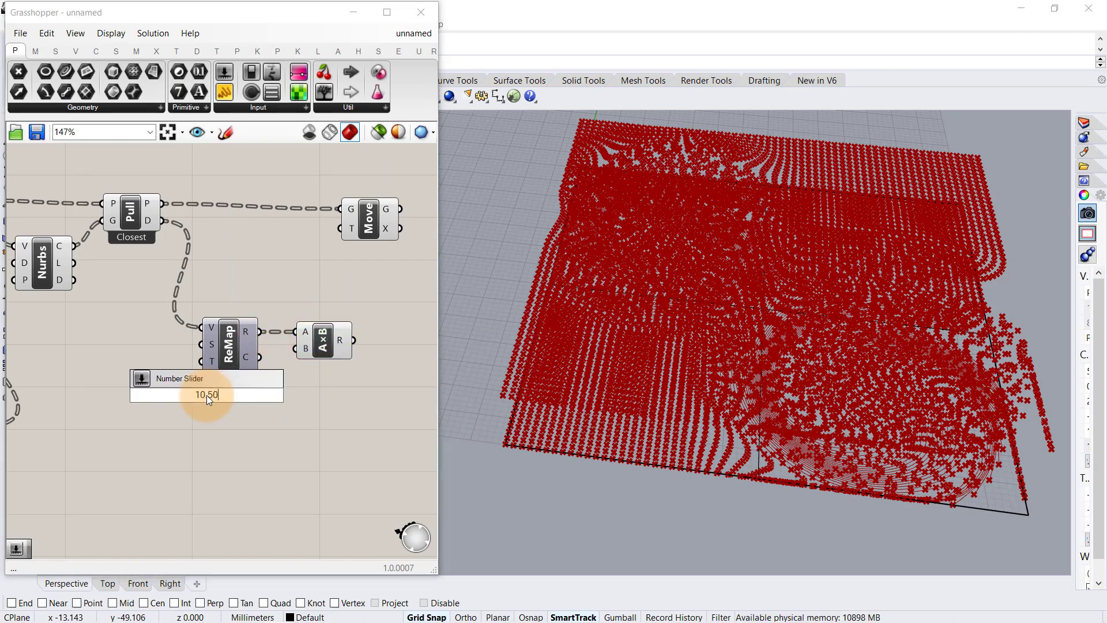
pyautogui.press('Return')
pyautogui.moveTo(282, 394); pyautogui.dragTo(296, 348)
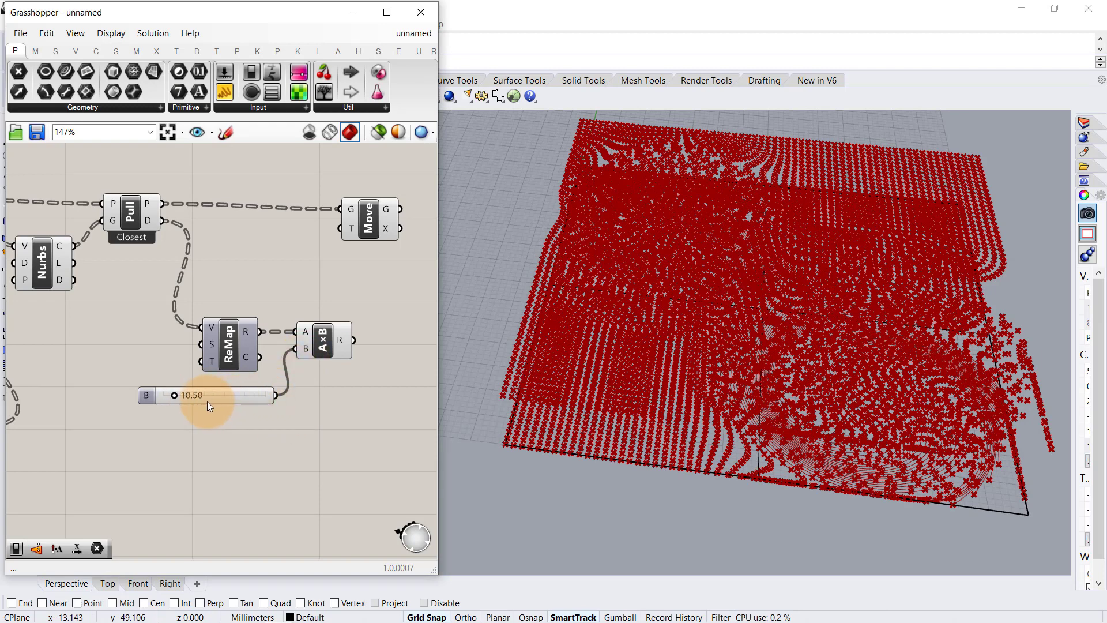
pyautogui.moveTo(175, 396); pyautogui.dragTo(182, 398)
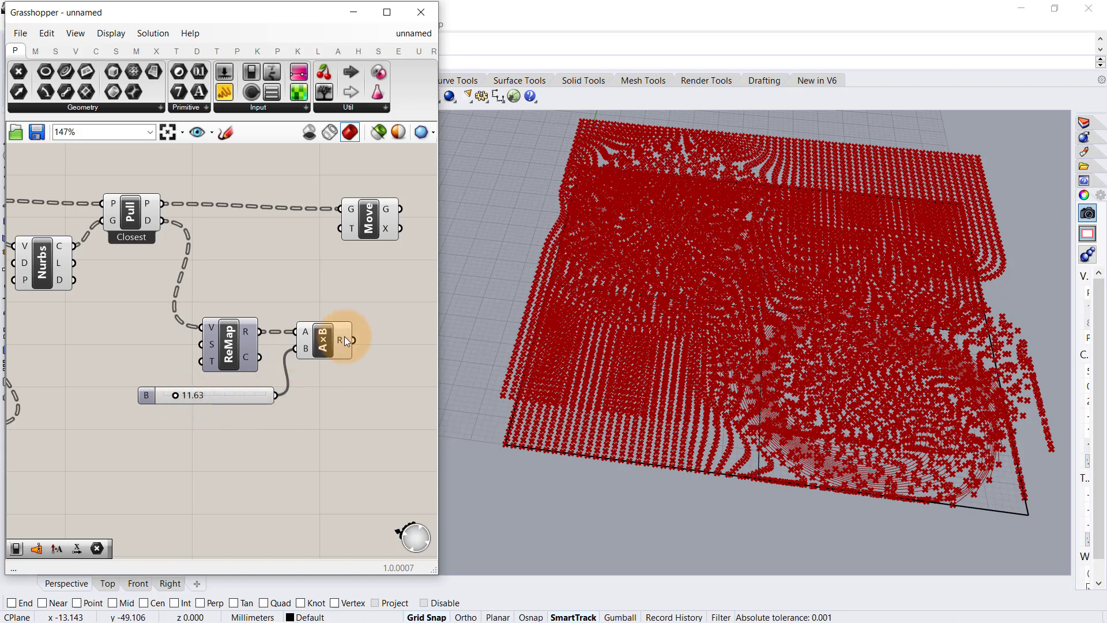
# Add an Amplitude component and connect Multiplication's R output to its A input.
pyautogui.moveTo(344, 337); pyautogui.dragTo(253, 348, button='right')
pyautogui.doubleClick(297, 346)
pyautogui.write('amp')
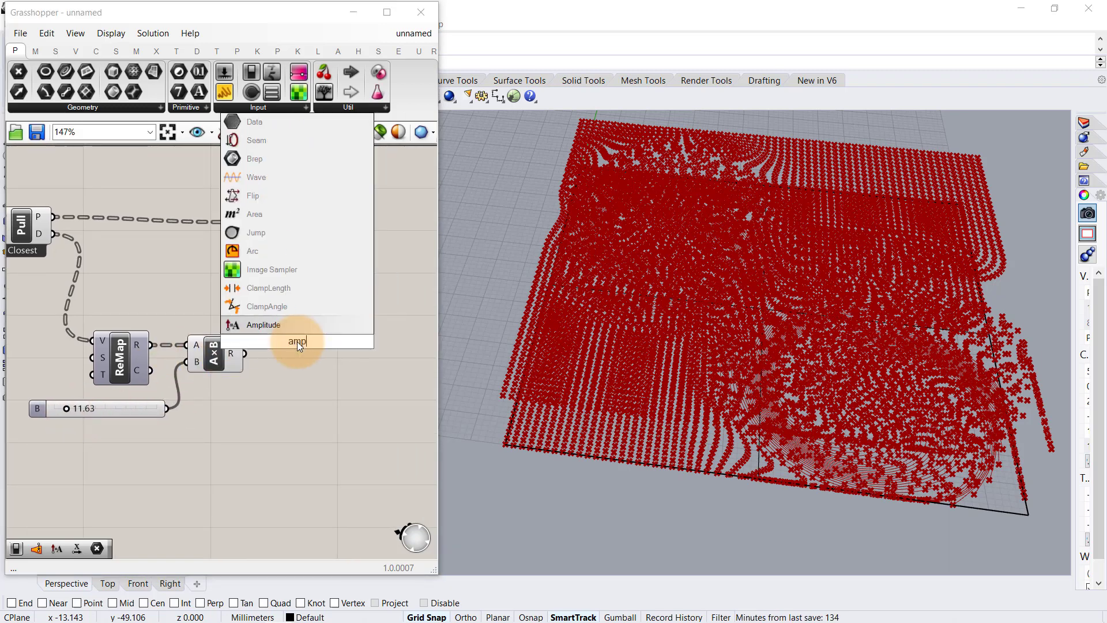
pyautogui.click(302, 320)
pyautogui.moveTo(273, 357); pyautogui.dragTo(286, 323)
pyautogui.click(189, 306)
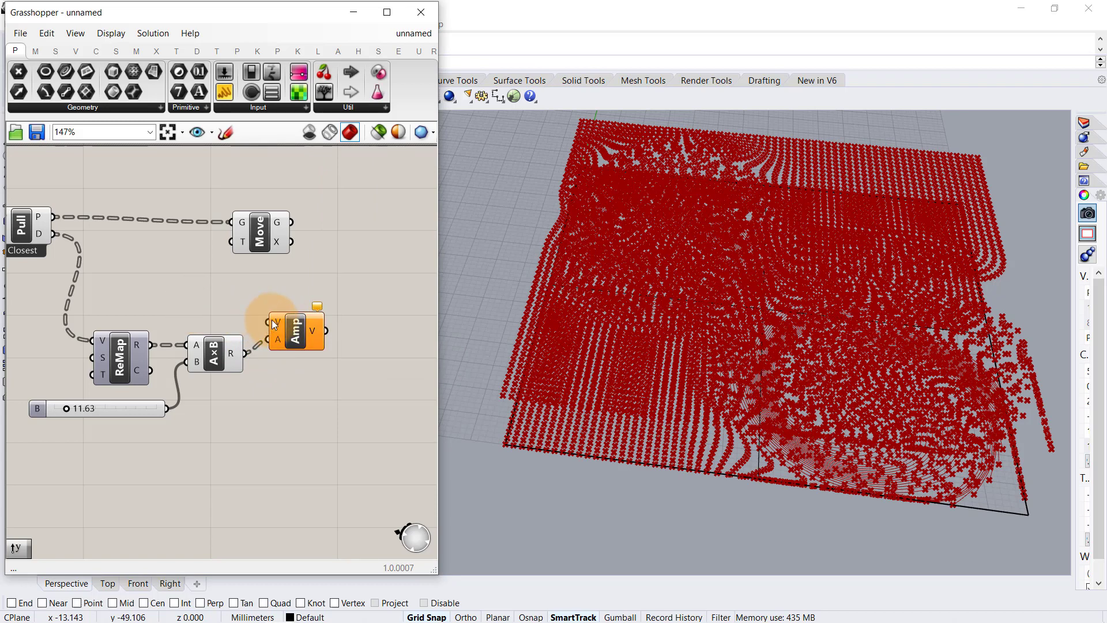
# Add a Unit Z vector feeding Amplitude's V input and connect Amplitude's V output to Move's T input.
pyautogui.doubleClick(165, 317)
pyautogui.write('z')
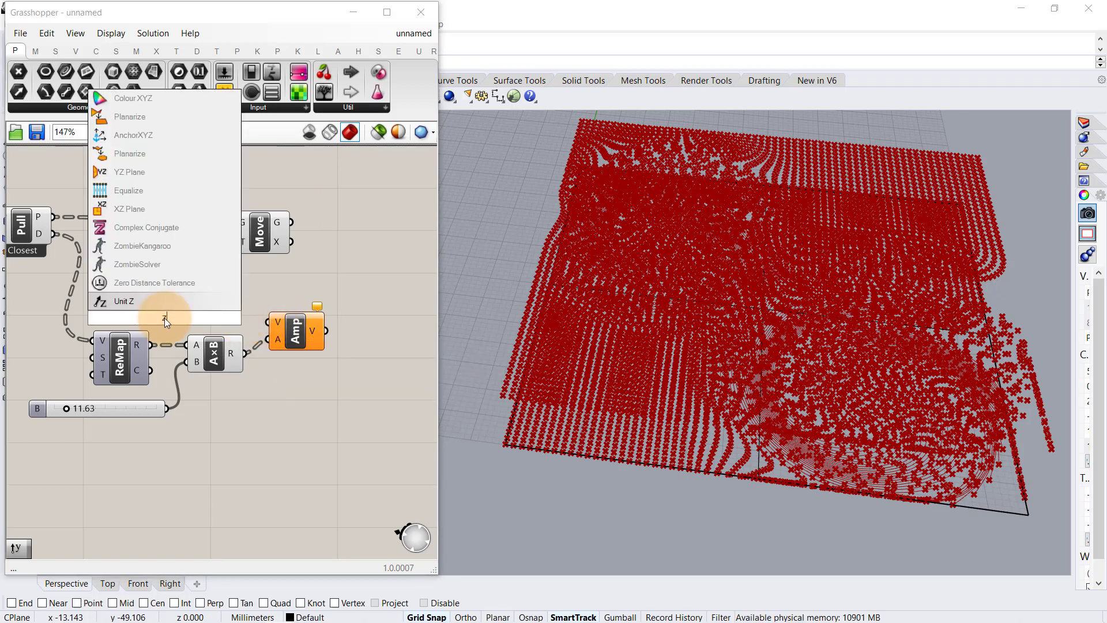
pyautogui.press('Return')
pyautogui.moveTo(193, 318); pyautogui.dragTo(337, 247)
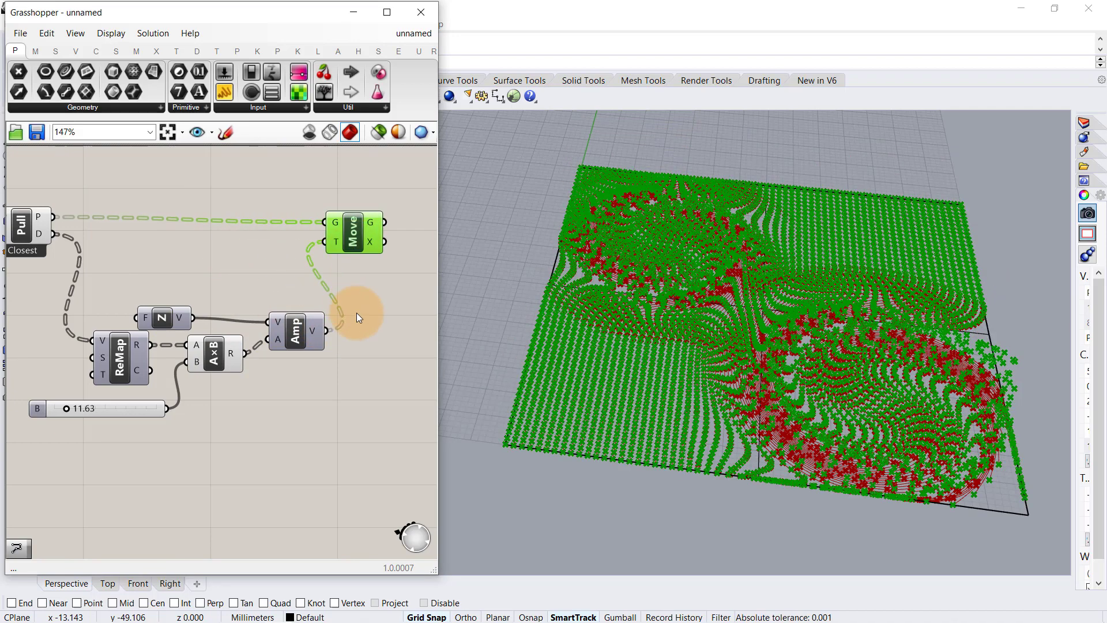
pyautogui.click(357, 314)
pyautogui.moveTo(288, 332); pyautogui.dragTo(285, 296)
pyautogui.click(249, 311)
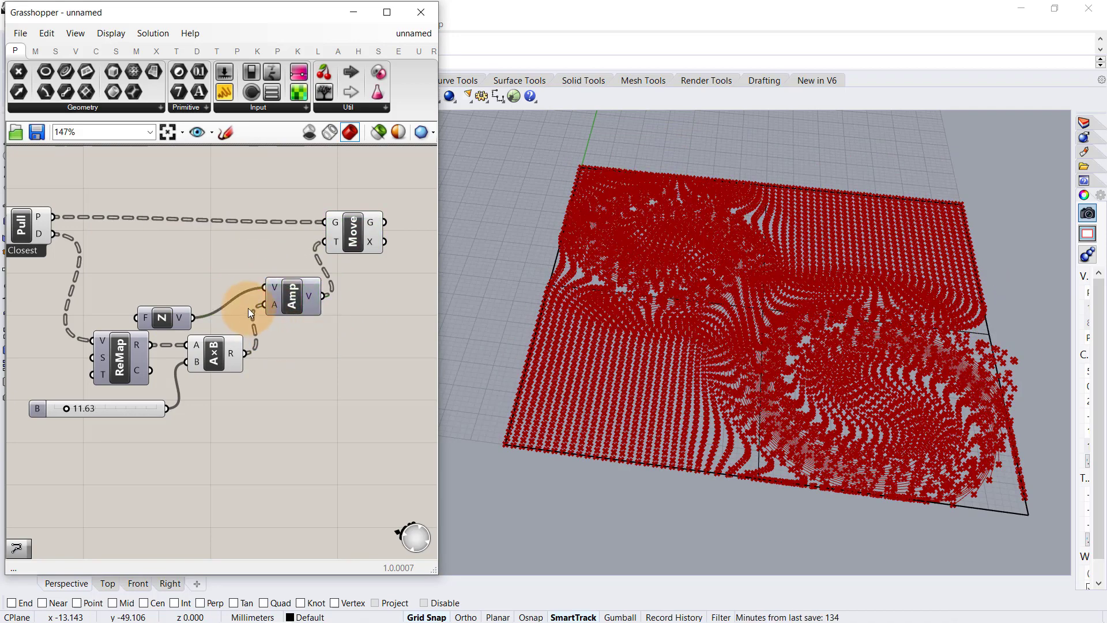
# Turn off the preview of the components between Surface Closest Point and Move, from Nurbs Curve and Pull Point through Amplitude.
pyautogui.click(362, 239)
pyautogui.scroll(-2, 301, 185)
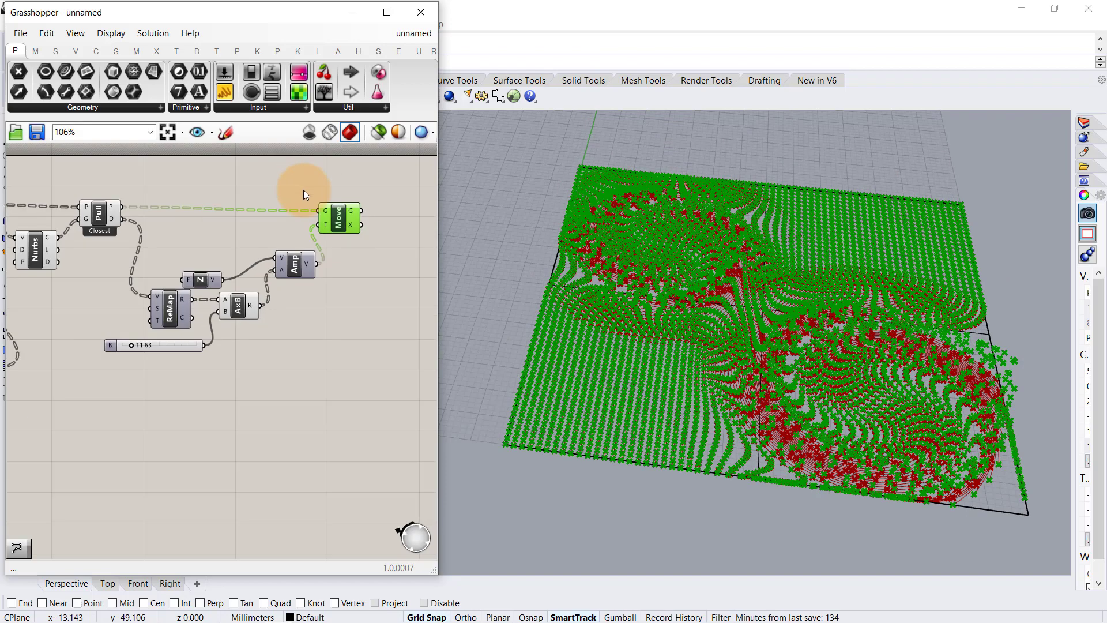
pyautogui.moveTo(303, 190); pyautogui.dragTo(364, 227, button='right')
pyautogui.moveTo(356, 218); pyautogui.dragTo(96, 487)
pyautogui.scroll(-1, 177, 453)
pyautogui.middleClick(176, 453)
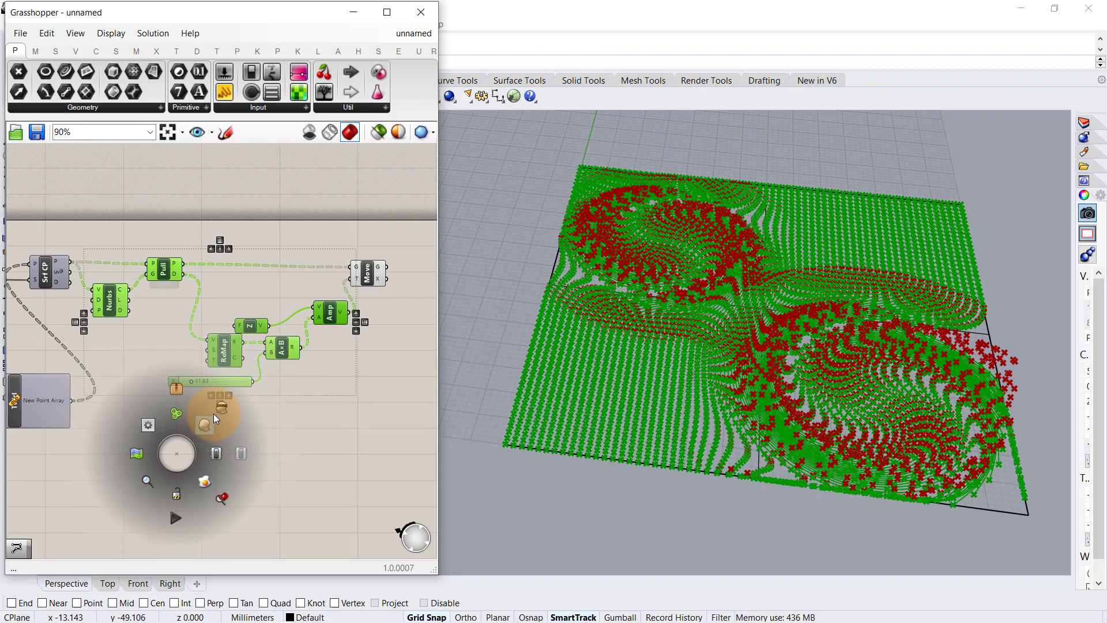
pyautogui.click(221, 407)
pyautogui.click(305, 355)
# Add a Surface From Points component and connect Move's G output to its P input.
pyautogui.scroll(3, 381, 256)
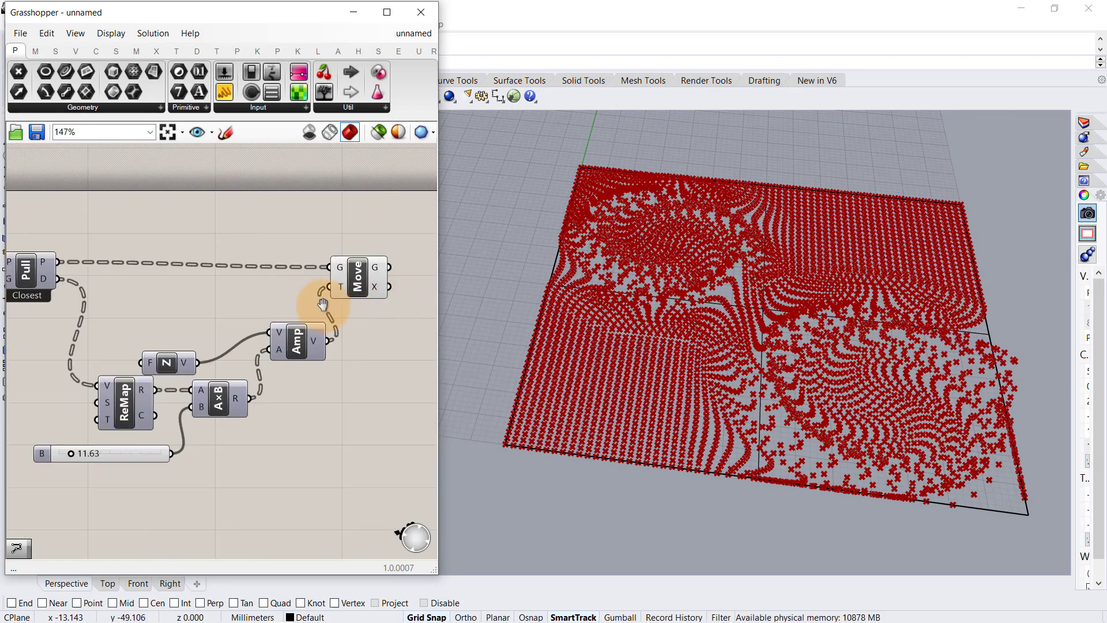
pyautogui.moveTo(327, 300); pyautogui.dragTo(226, 284, button='right')
pyautogui.moveTo(270, 266); pyautogui.dragTo(289, 266)
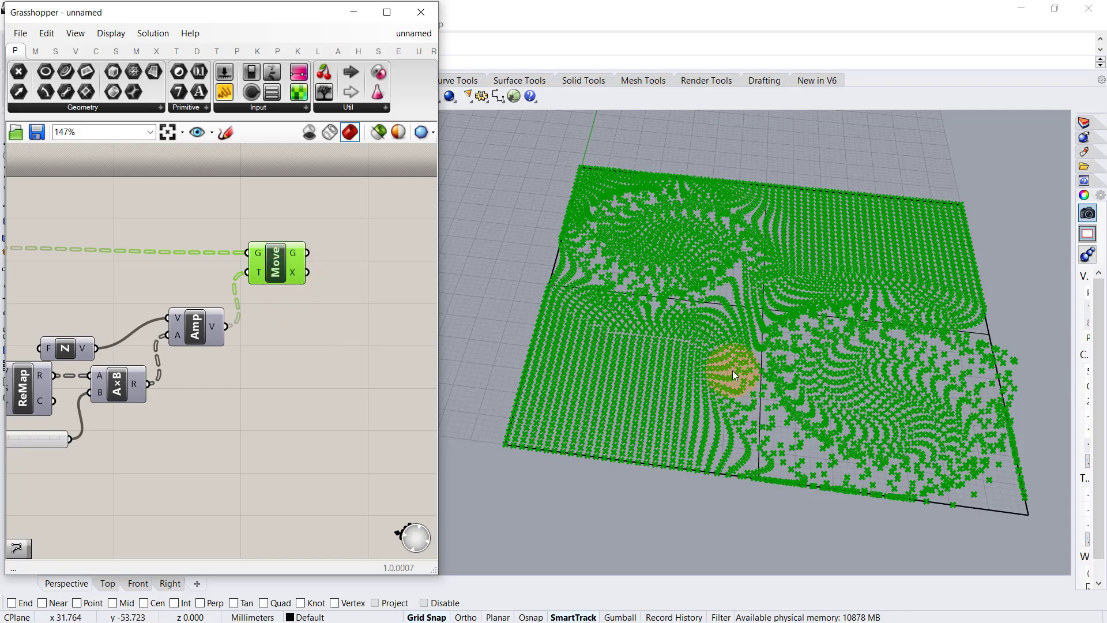
pyautogui.moveTo(729, 371); pyautogui.dragTo(978, 389, button='right')
pyautogui.click(275, 294)
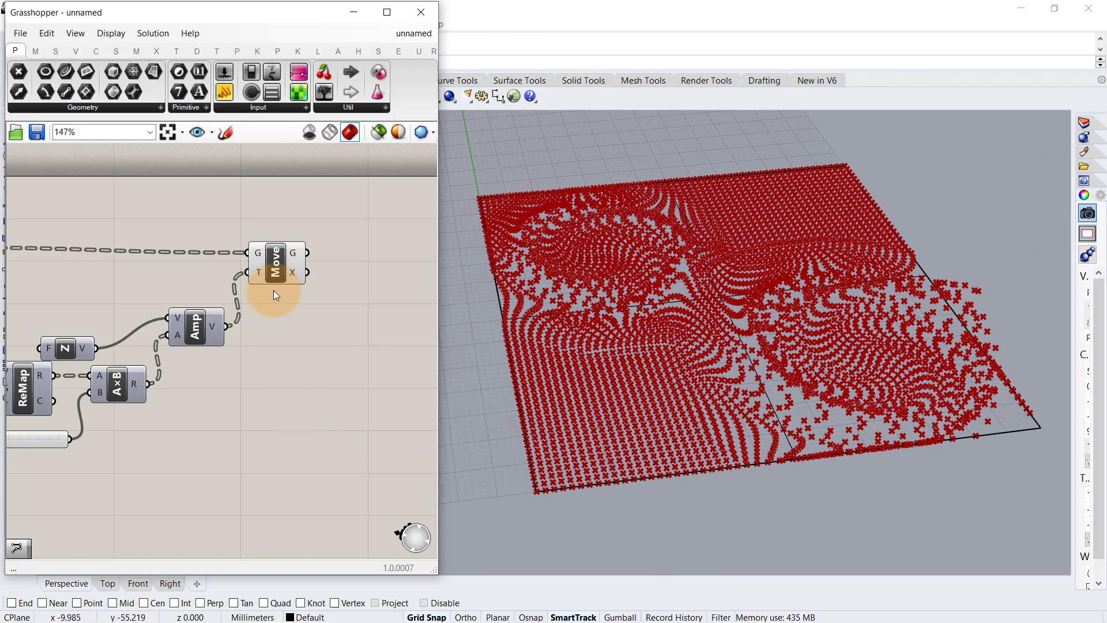
pyautogui.doubleClick(330, 313)
pyautogui.write('s')
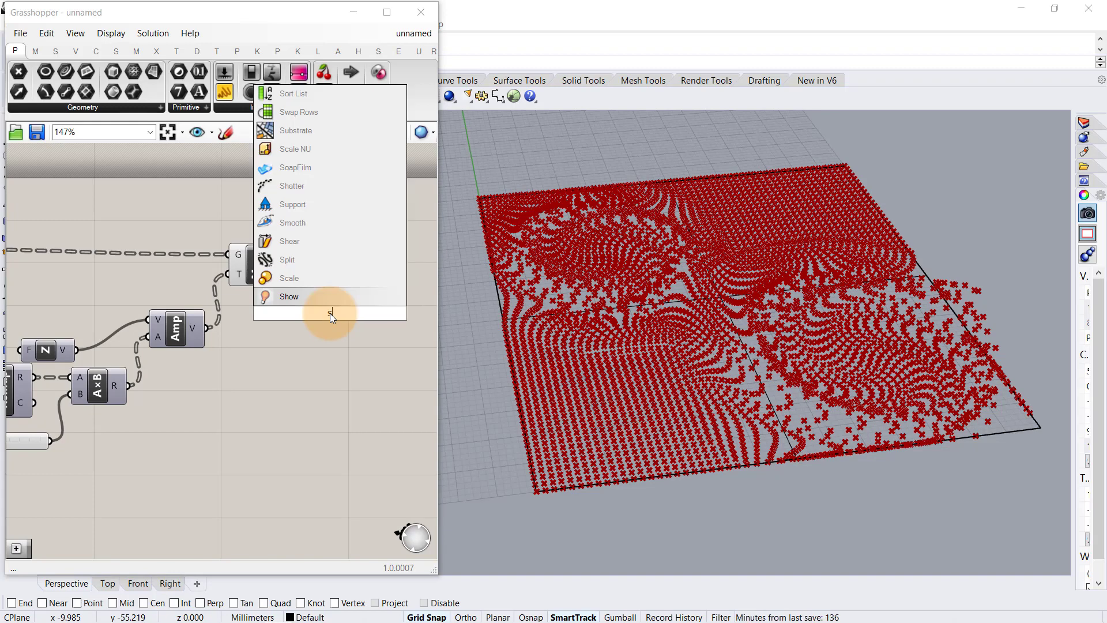
pyautogui.write('urface')
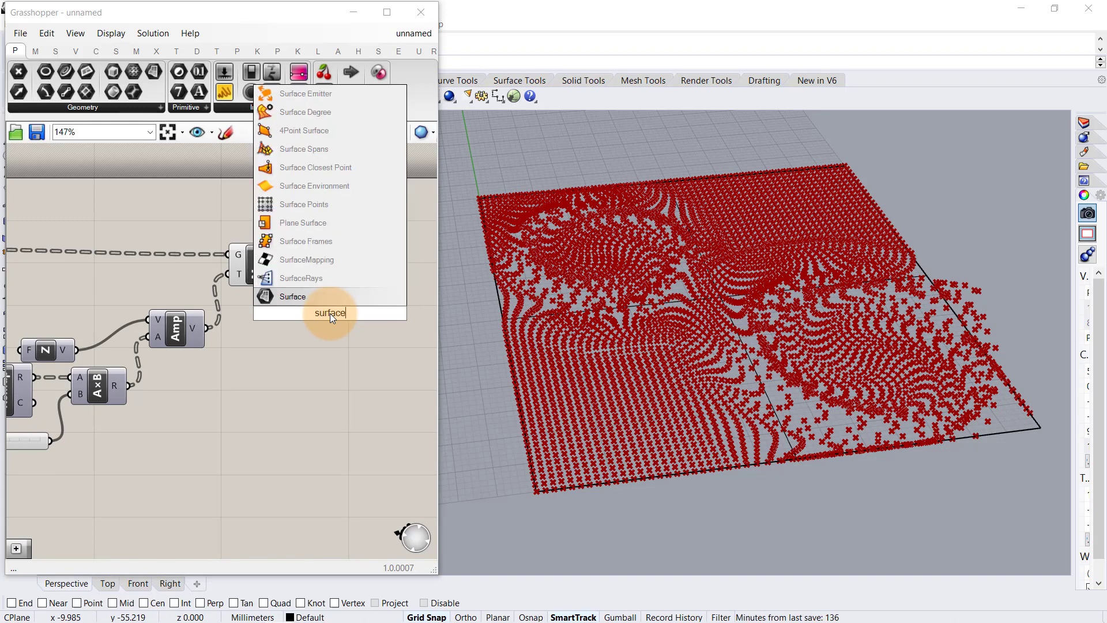
pyautogui.write(' fr')
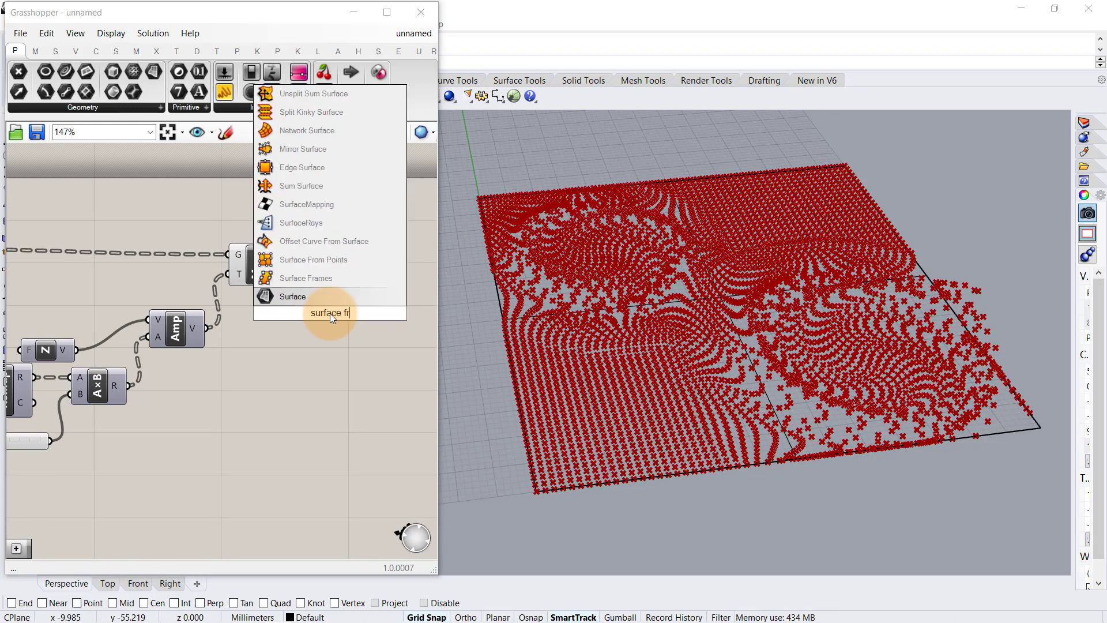
pyautogui.click(350, 287)
pyautogui.moveTo(333, 302); pyautogui.dragTo(347, 306)
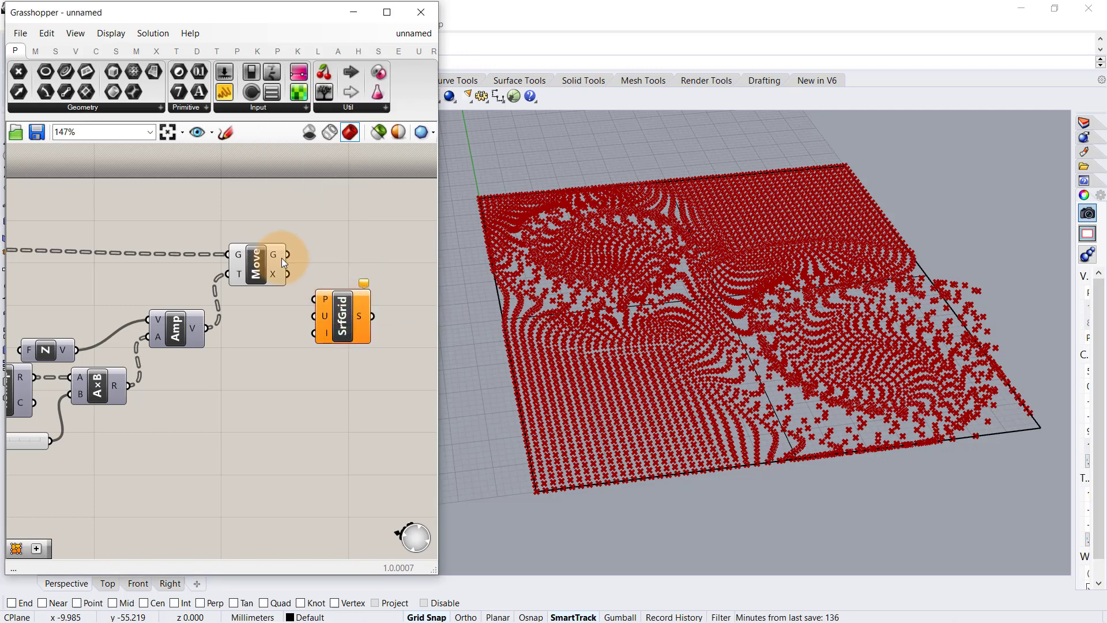
pyautogui.moveTo(282, 257); pyautogui.dragTo(324, 296)
# Flatten the P input of Surface From Points and reposition the component below and beyond Move.
pyautogui.rightClick(326, 299)
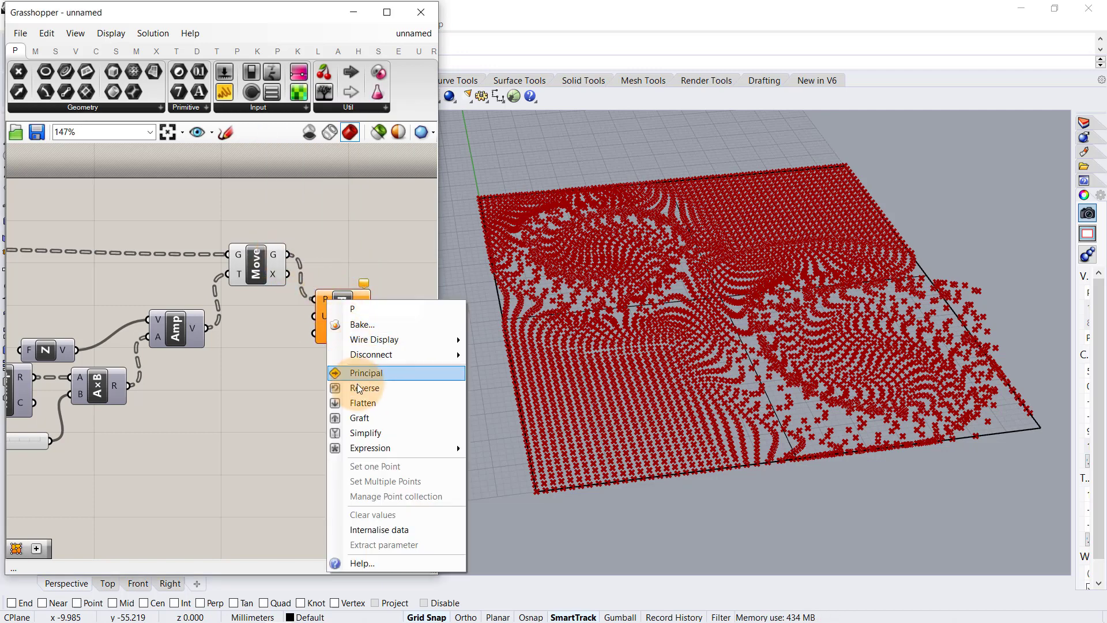
pyautogui.click(357, 402)
pyautogui.moveTo(340, 334); pyautogui.dragTo(392, 421)
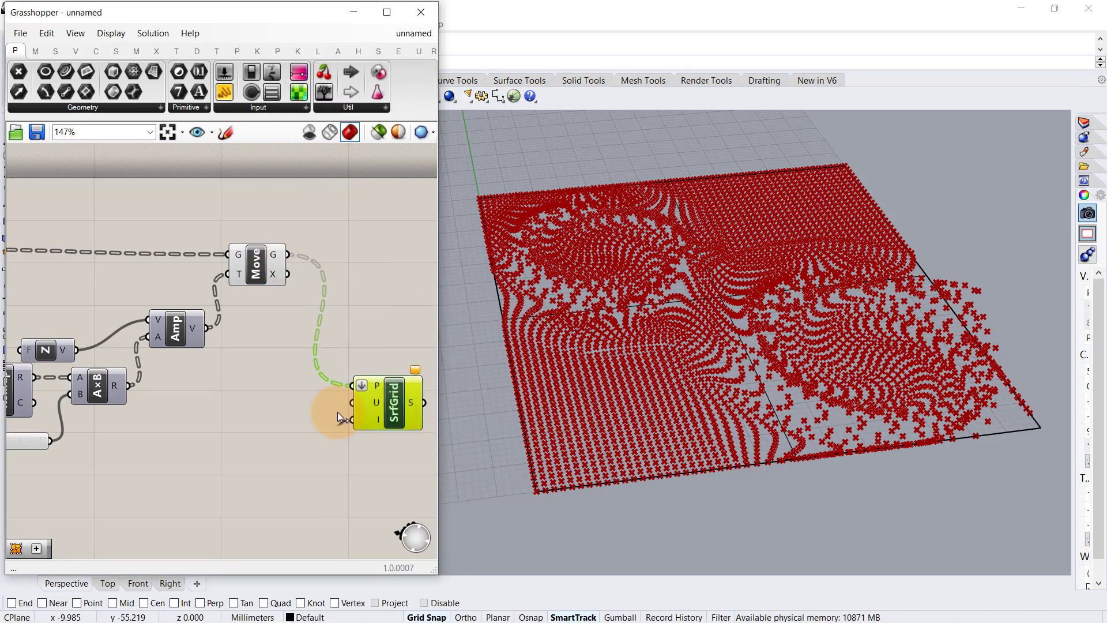
# Add an Addition component and connect its R output to the U input of Surface From Points.
pyautogui.doubleClick(220, 432)
pyautogui.write('add')
pyautogui.press('Return')
pyautogui.moveTo(249, 431); pyautogui.dragTo(284, 434)
# Connect the V Count slider at the start of the definition to Addition's A input.
pyautogui.scroll(-4, 177, 387)
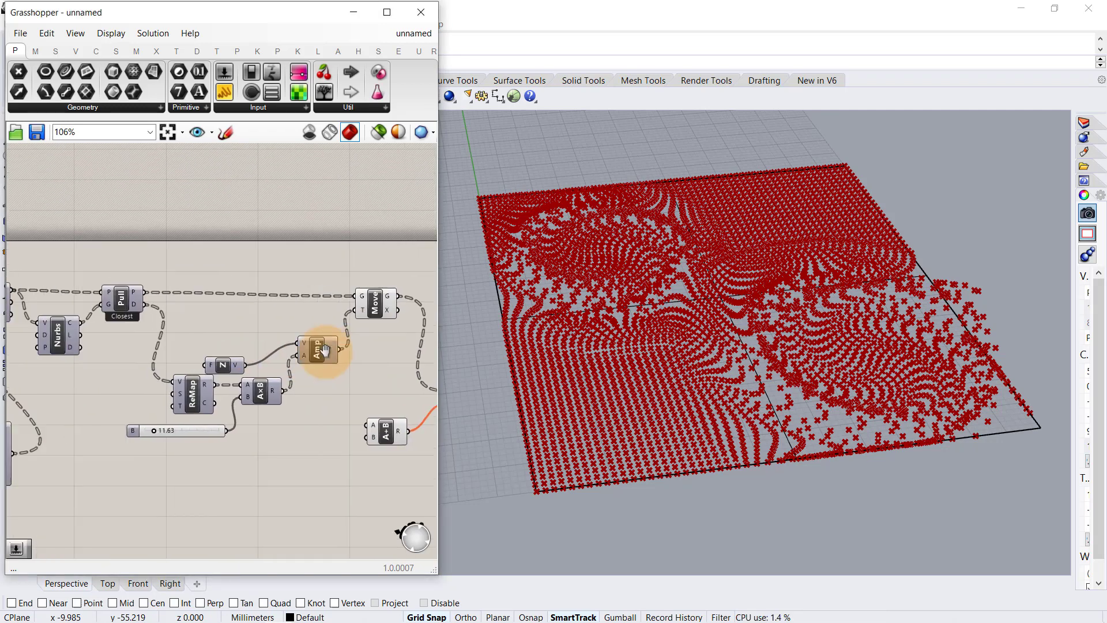
pyautogui.moveTo(145, 309); pyautogui.dragTo(325, 332, button='right')
pyautogui.scroll(2, 148, 348)
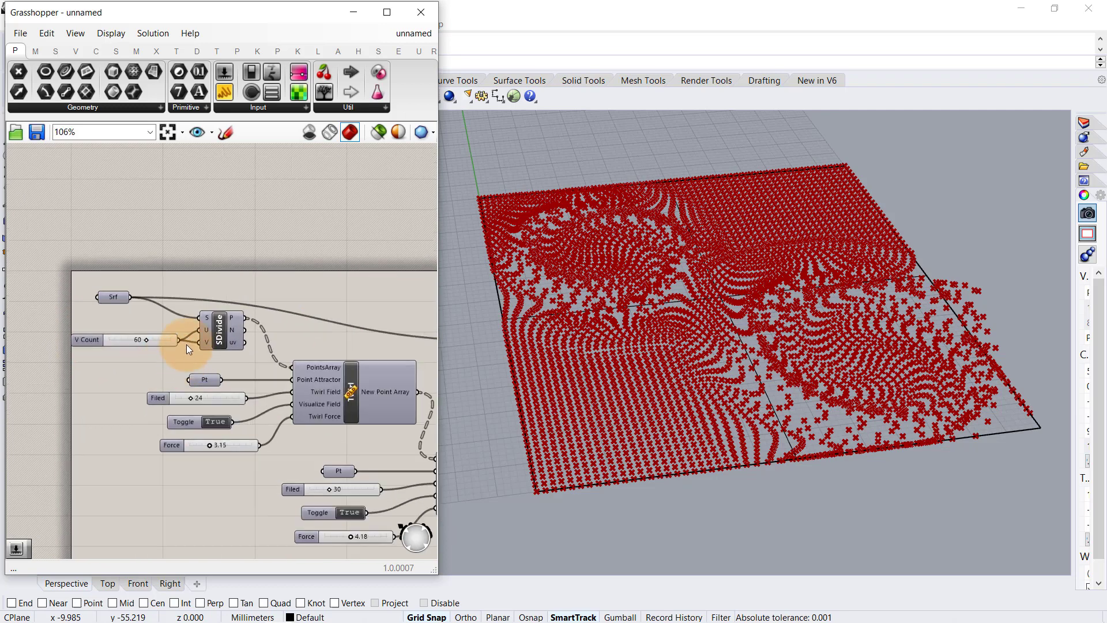
pyautogui.click(162, 351)
pyautogui.moveTo(177, 355); pyautogui.dragTo(306, 455)
pyautogui.moveTo(313, 466); pyautogui.dragTo(223, 417, button='right')
pyautogui.scroll(3, 223, 417)
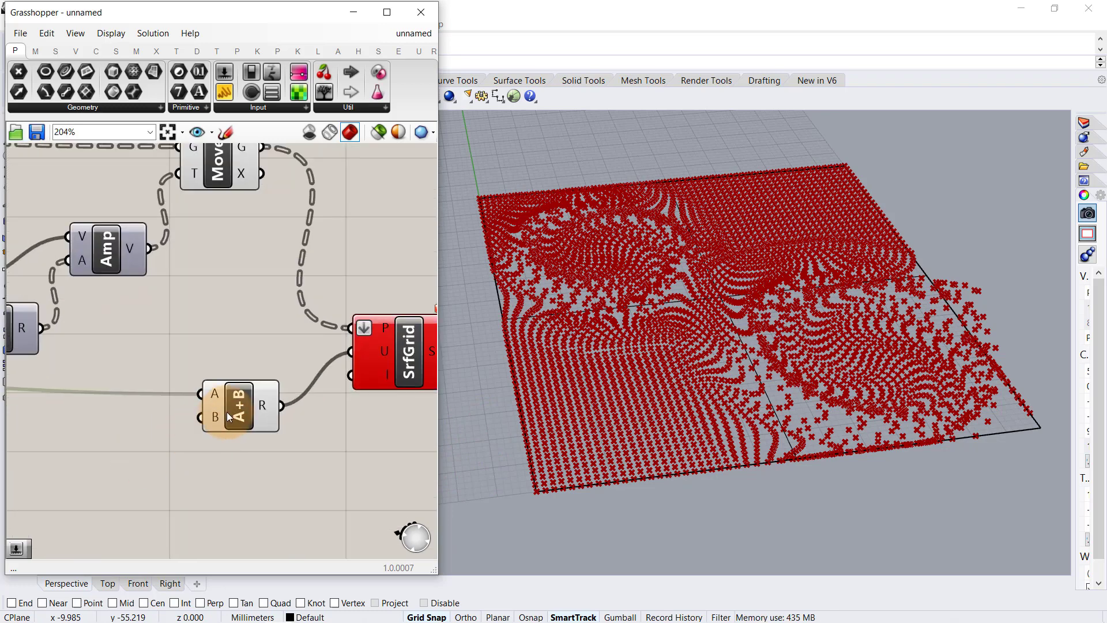
# Add a number slider set to 1 and connect it to the B input of Addition.
pyautogui.scroll(-1, 227, 412)
pyautogui.doubleClick(150, 440)
pyautogui.write('1')
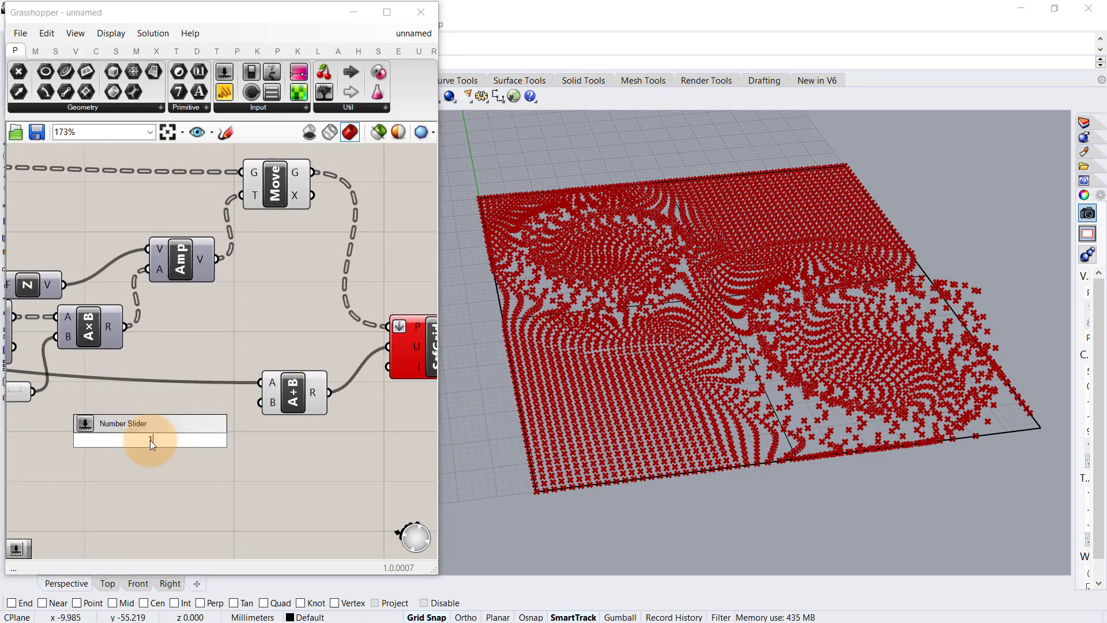
pyautogui.press('Return')
pyautogui.moveTo(233, 437); pyautogui.dragTo(260, 402)
pyautogui.scroll(-1, 247, 383)
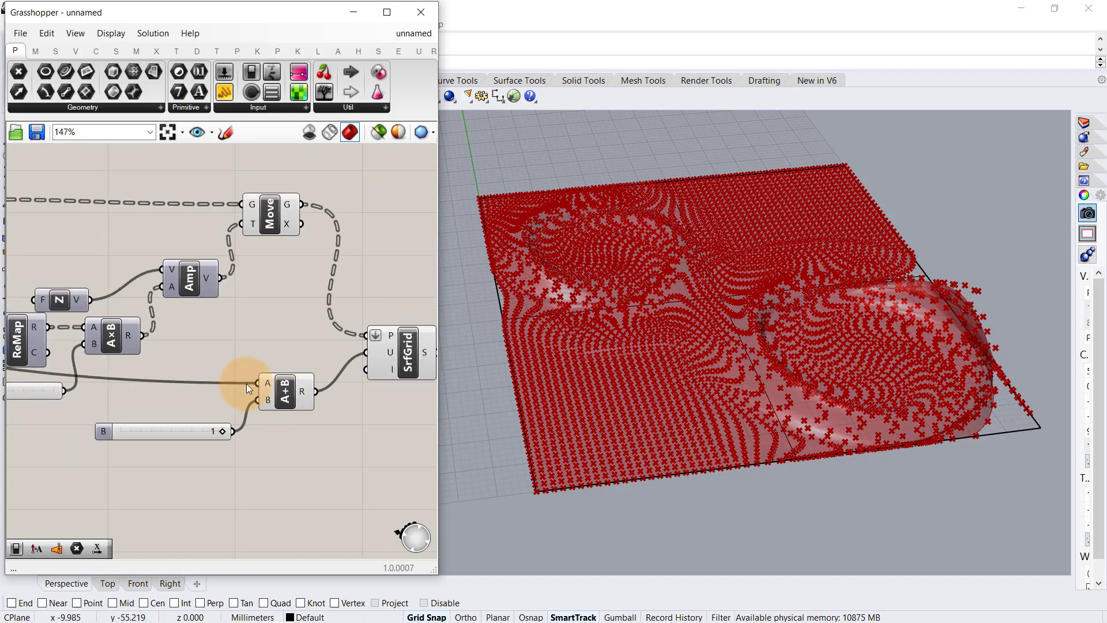
# Add a Custom Preview component and connect the S output of Surface From Points to its G input.
pyautogui.moveTo(247, 383); pyautogui.dragTo(133, 377, button='right')
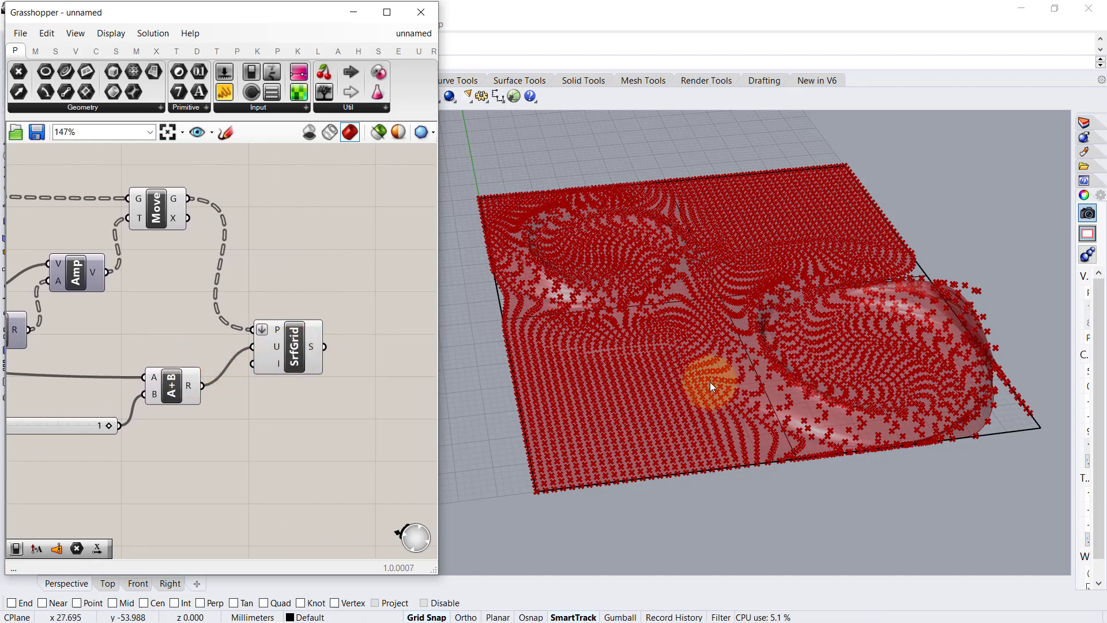
pyautogui.moveTo(710, 382); pyautogui.dragTo(510, 331, button='right')
pyautogui.moveTo(352, 316); pyautogui.dragTo(326, 326, button='right')
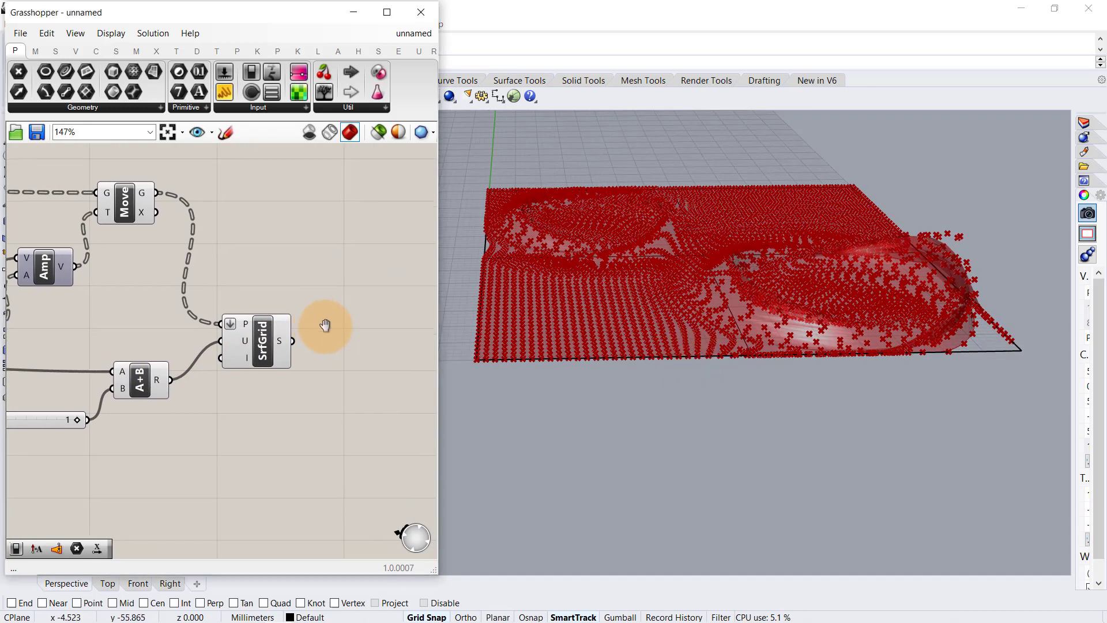
pyautogui.doubleClick(323, 338)
pyautogui.write('cust')
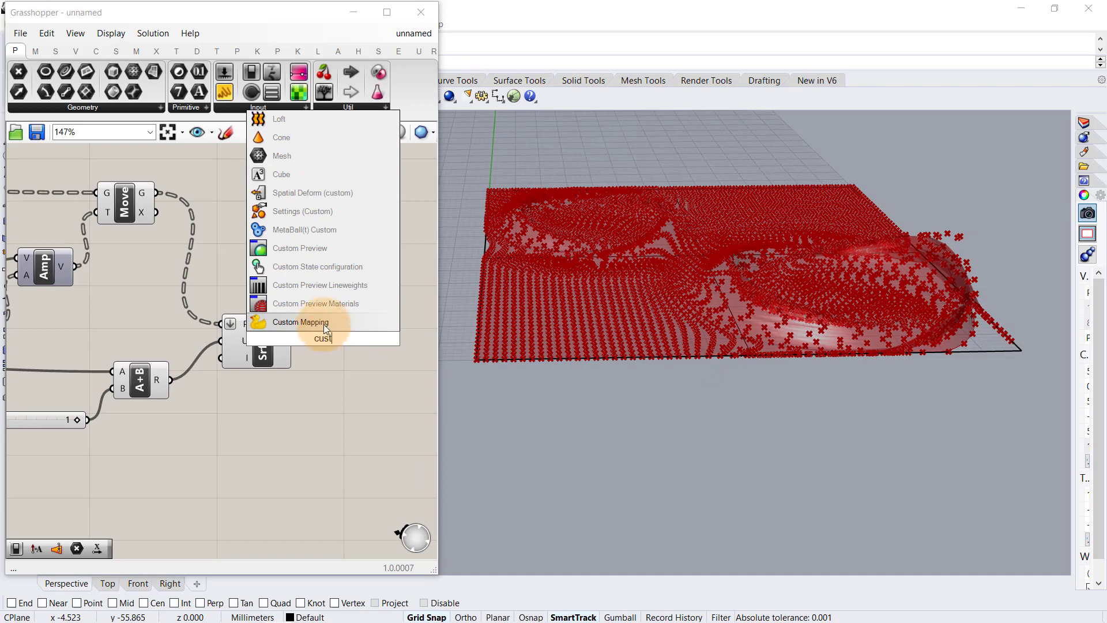
pyautogui.click(336, 248)
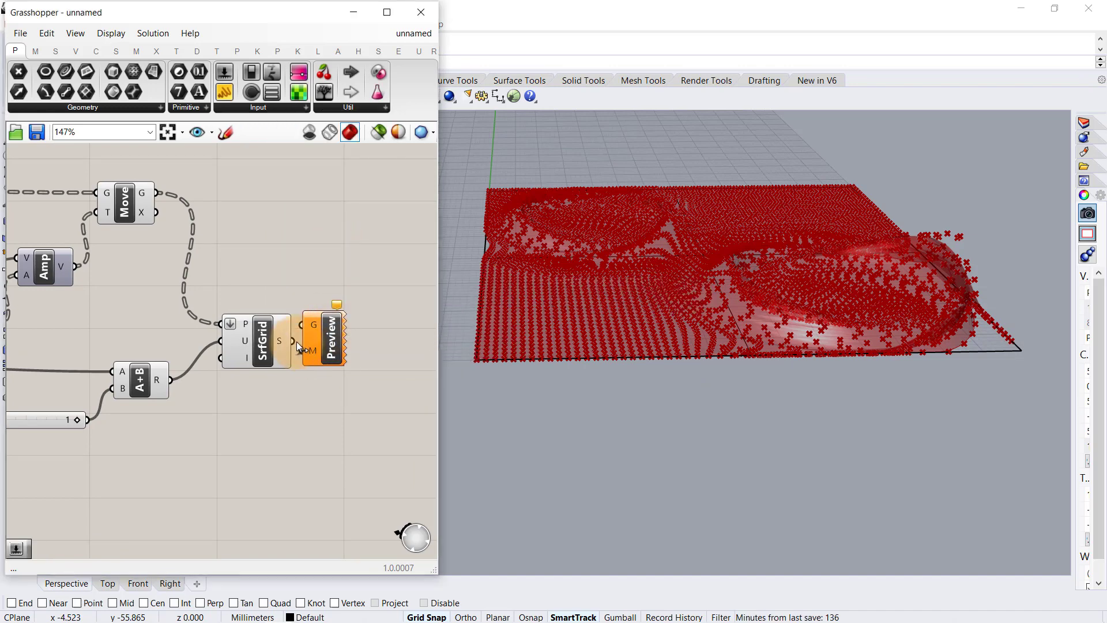
pyautogui.moveTo(294, 341); pyautogui.dragTo(301, 325)
pyautogui.click(354, 268)
# Turn off the viewport preview for the components from Pull through Surface From Points, leaving out Custom Preview.
pyautogui.scroll(-5, 354, 268)
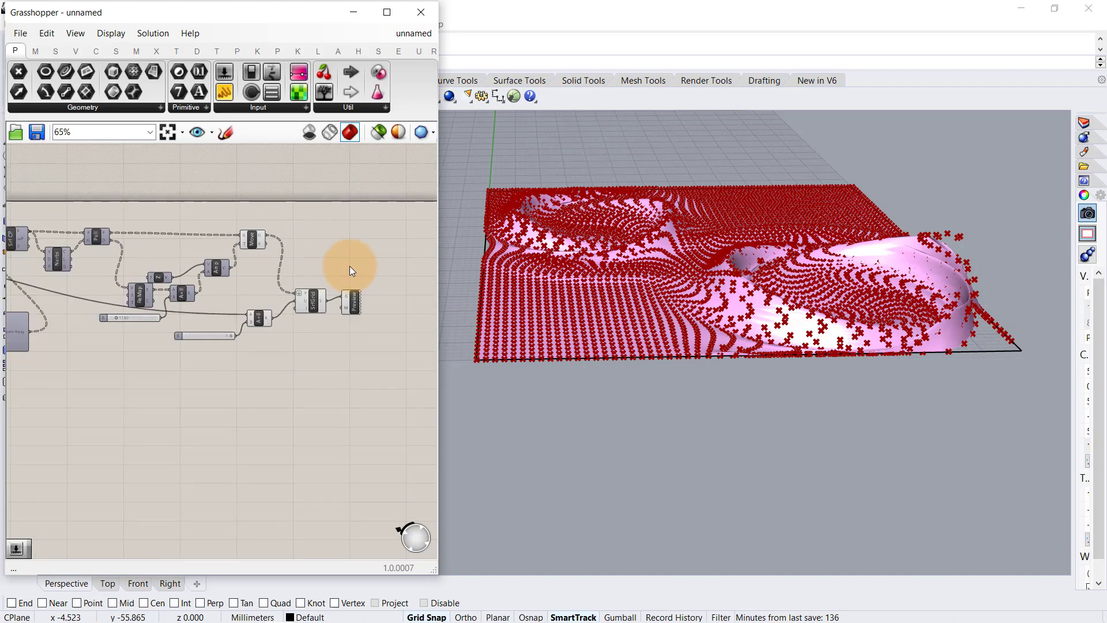
pyautogui.scroll(-2, 349, 265)
pyautogui.moveTo(316, 209); pyautogui.dragTo(173, 363)
pyautogui.middleClick(257, 385)
pyautogui.click(298, 343)
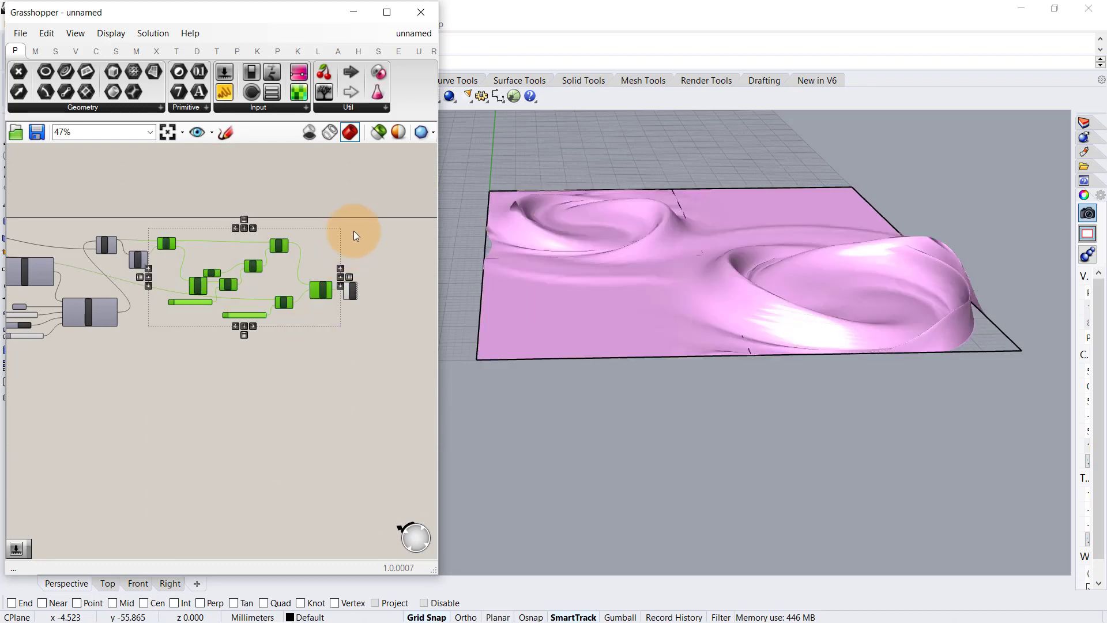
pyautogui.scroll(6, 349, 236)
pyautogui.click(348, 292)
# Change the preview mesh quality of the definition so the surface displays more smoothly.
pyautogui.scroll(3, 700, 263)
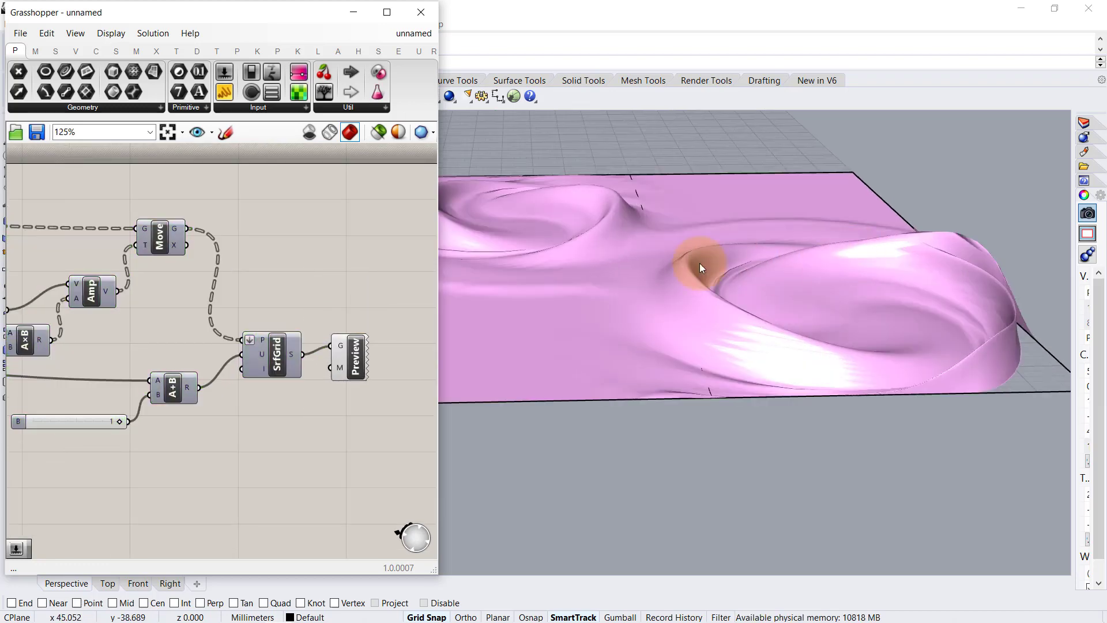
pyautogui.moveTo(680, 275); pyautogui.dragTo(793, 264, button='right')
pyautogui.scroll(3, 858, 177)
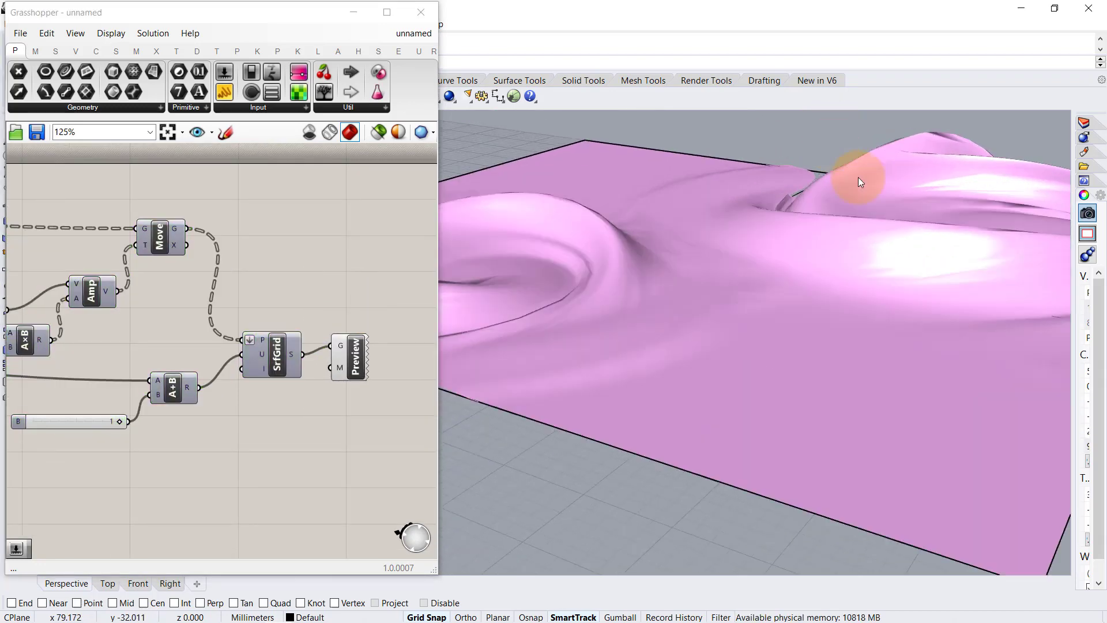
pyautogui.moveTo(858, 178); pyautogui.dragTo(798, 223, button='right')
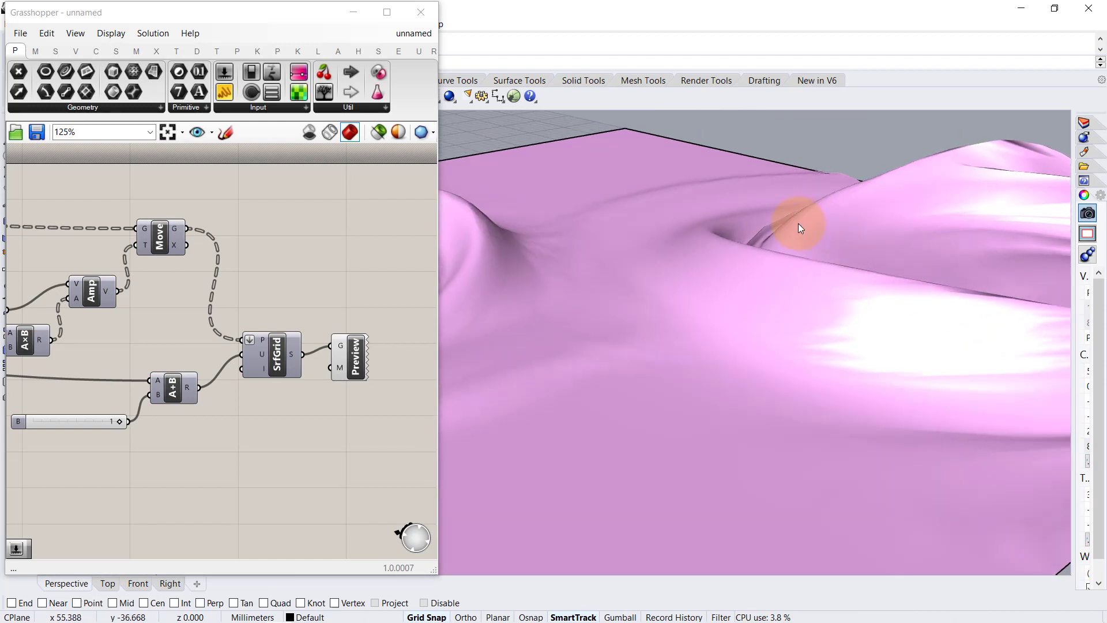
pyautogui.click(421, 136)
pyautogui.click(440, 190)
pyautogui.scroll(-2, 691, 260)
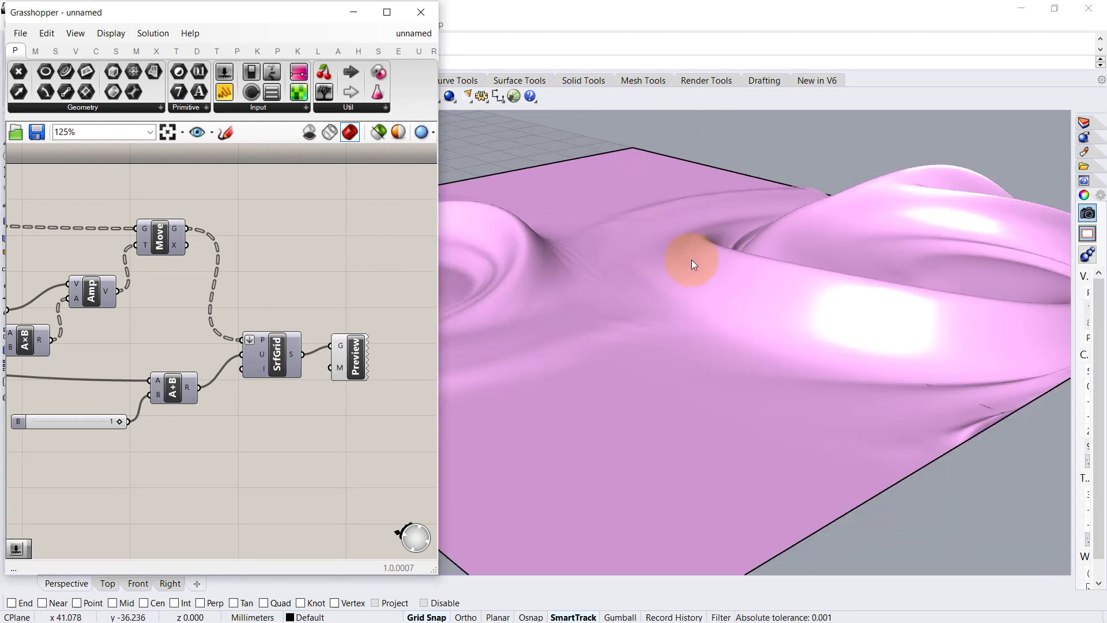
# Narrow the Grasshopper window to reveal more of the Rhino viewport and view the surface from several angles.
pyautogui.moveTo(438, 290); pyautogui.dragTo(310, 305)
pyautogui.moveTo(700, 287); pyautogui.dragTo(650, 289, button='right')
pyautogui.moveTo(691, 320); pyautogui.dragTo(767, 297, button='right')
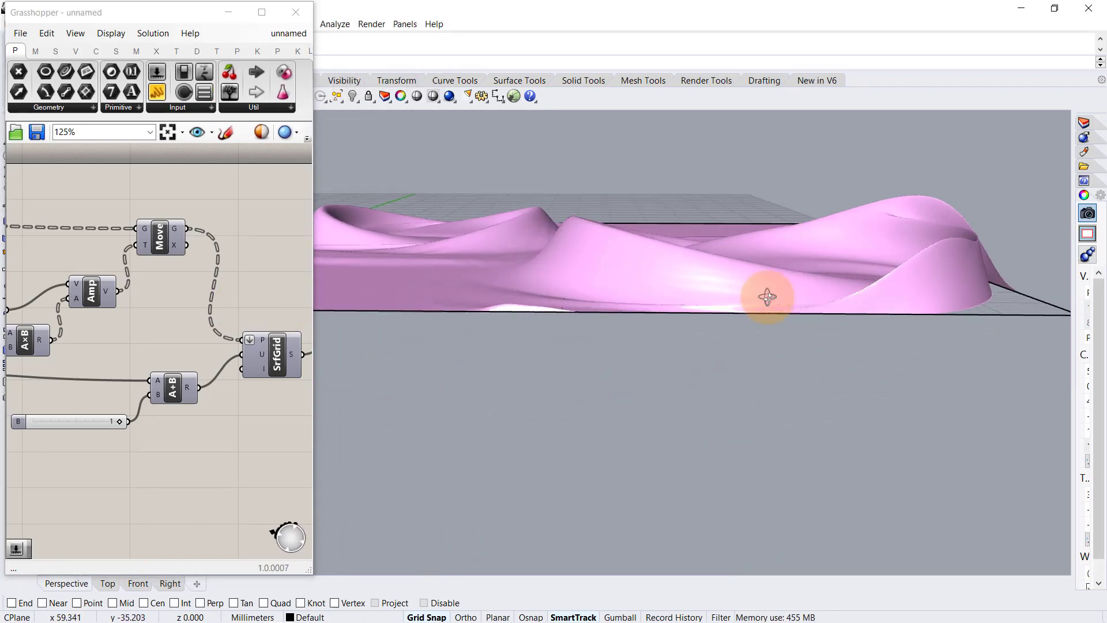
pyautogui.moveTo(672, 248); pyautogui.dragTo(749, 293, button='right')
# Set the slider feeding the B input of Multiplication to 12.33 to adjust the height of the twirls.
pyautogui.scroll(-2, 101, 286)
pyautogui.moveTo(95, 285); pyautogui.dragTo(300, 299, button='right')
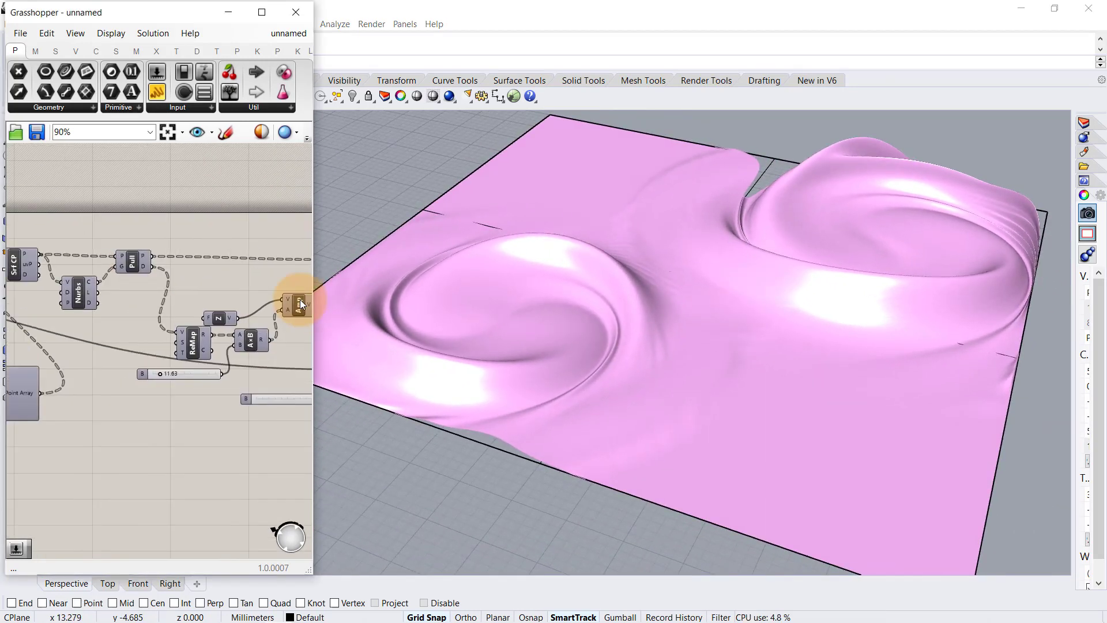
pyautogui.scroll(5, 188, 344)
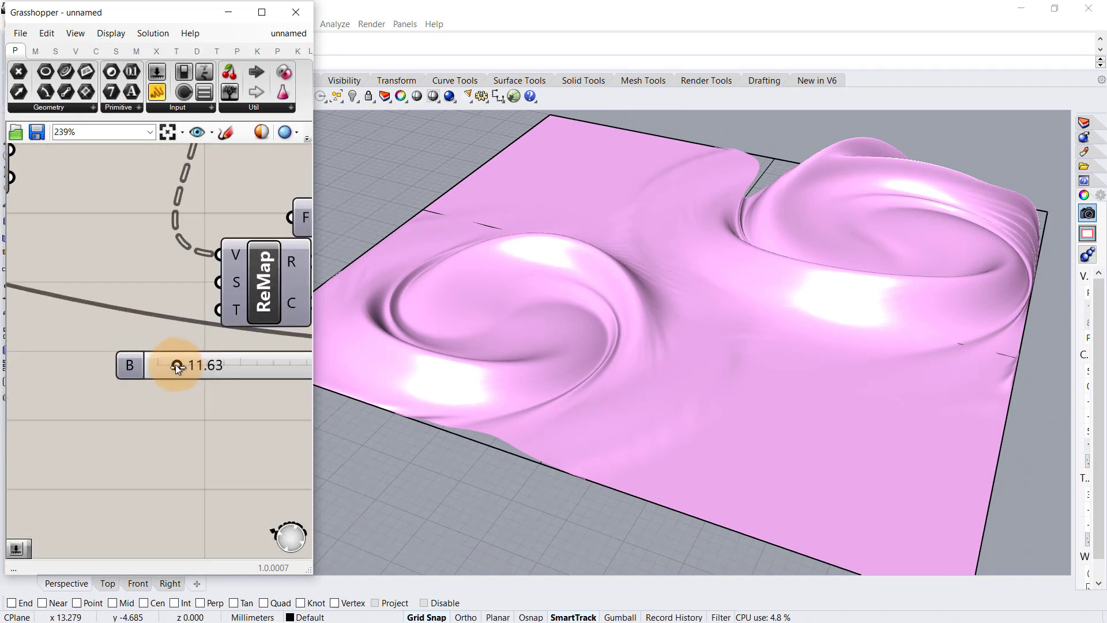
pyautogui.moveTo(177, 367)
pyautogui.mouseDown()
pyautogui.moveTo(209, 370)
pyautogui.moveTo(178, 374)
pyautogui.mouseUp()
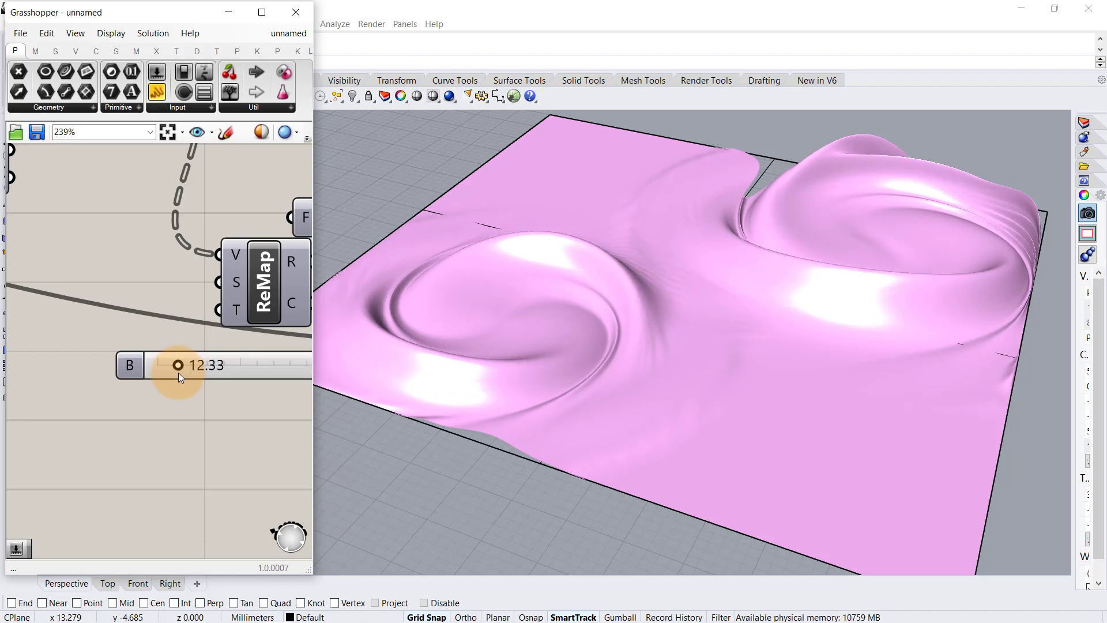
# Vary the Force slider of the second Twirl component, finishing at 4.18.
pyautogui.scroll(-6, 178, 373)
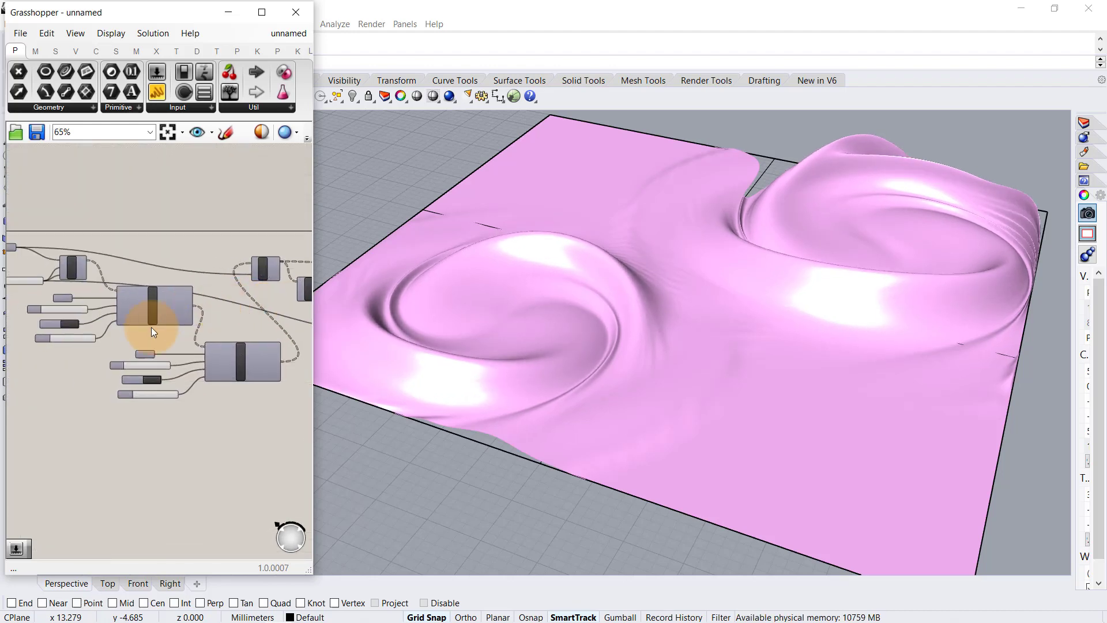
pyautogui.scroll(4, 95, 347)
pyautogui.scroll(4, 192, 441)
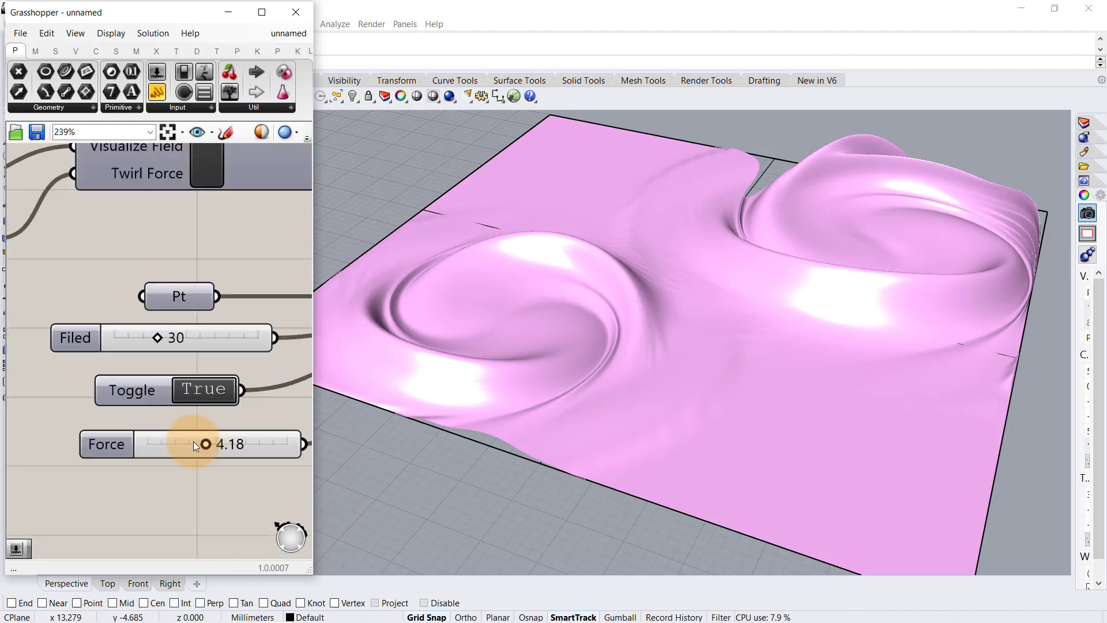
pyautogui.moveTo(212, 448)
pyautogui.mouseDown()
pyautogui.moveTo(237, 446)
pyautogui.moveTo(202, 445)
pyautogui.moveTo(222, 444)
pyautogui.moveTo(212, 443)
pyautogui.mouseUp()
pyautogui.scroll(-4, 213, 439)
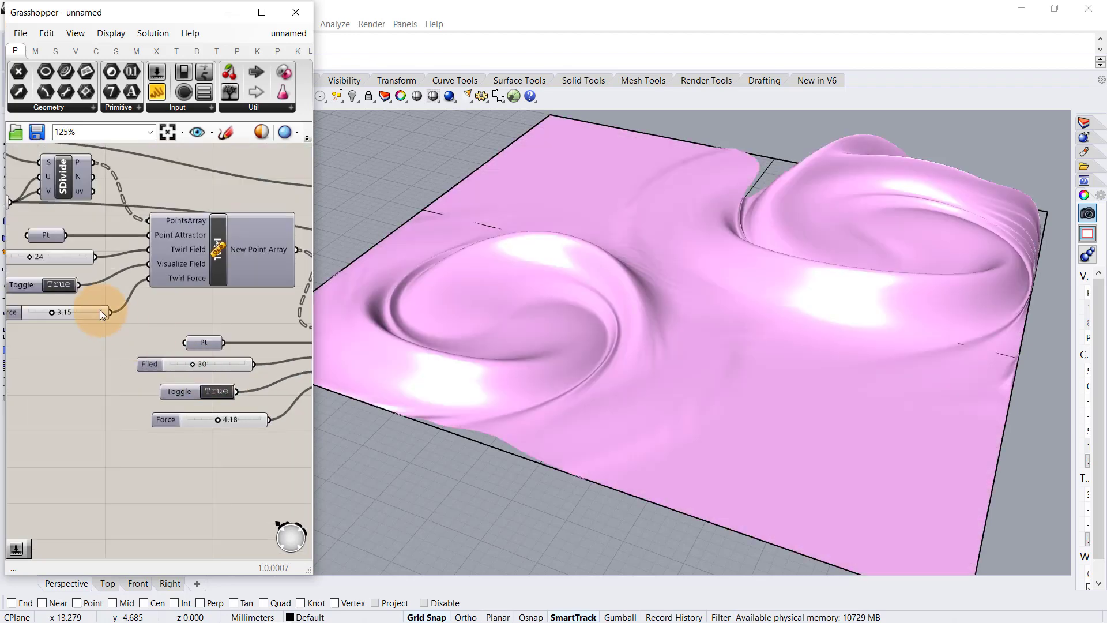
# Try Filed slider values of 33 and 28 on the first Twirl component.
pyautogui.moveTo(100, 315); pyautogui.dragTo(218, 362, button='right')
pyautogui.scroll(3, 172, 354)
pyautogui.scroll(-1, 169, 316)
pyautogui.moveTo(169, 316); pyautogui.dragTo(157, 310, button='right')
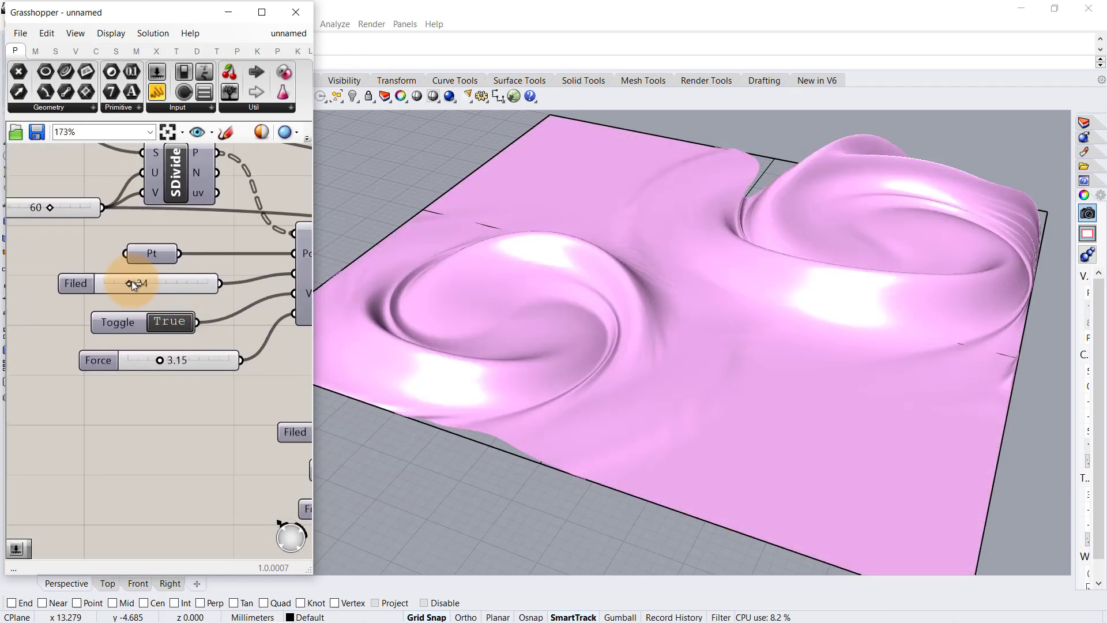
pyautogui.moveTo(127, 279); pyautogui.dragTo(133, 281)
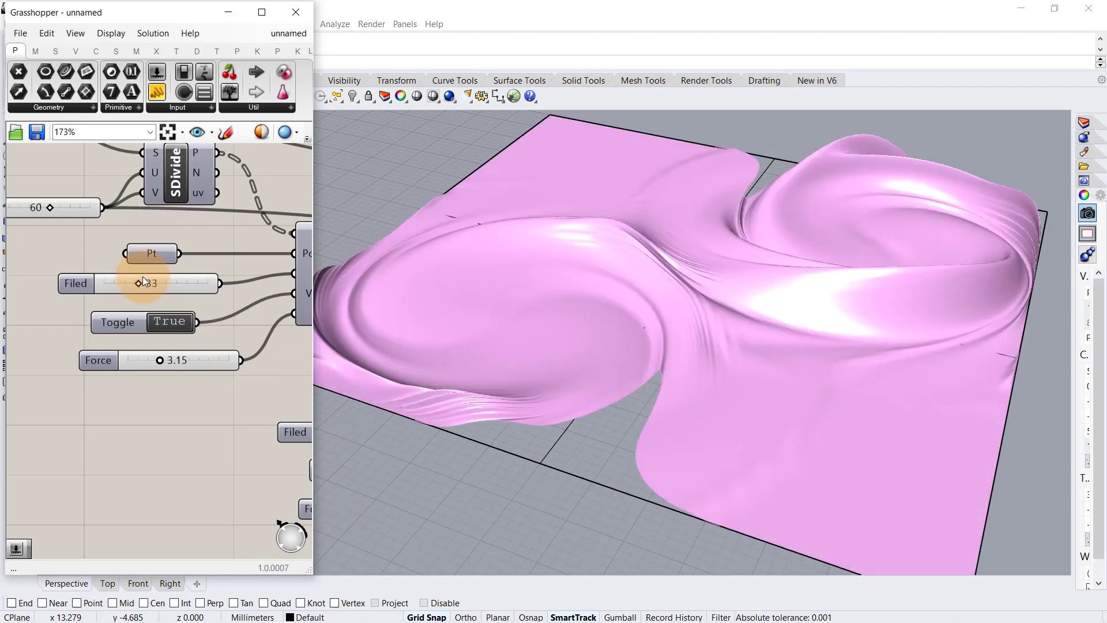
pyautogui.moveTo(136, 282); pyautogui.dragTo(132, 282)
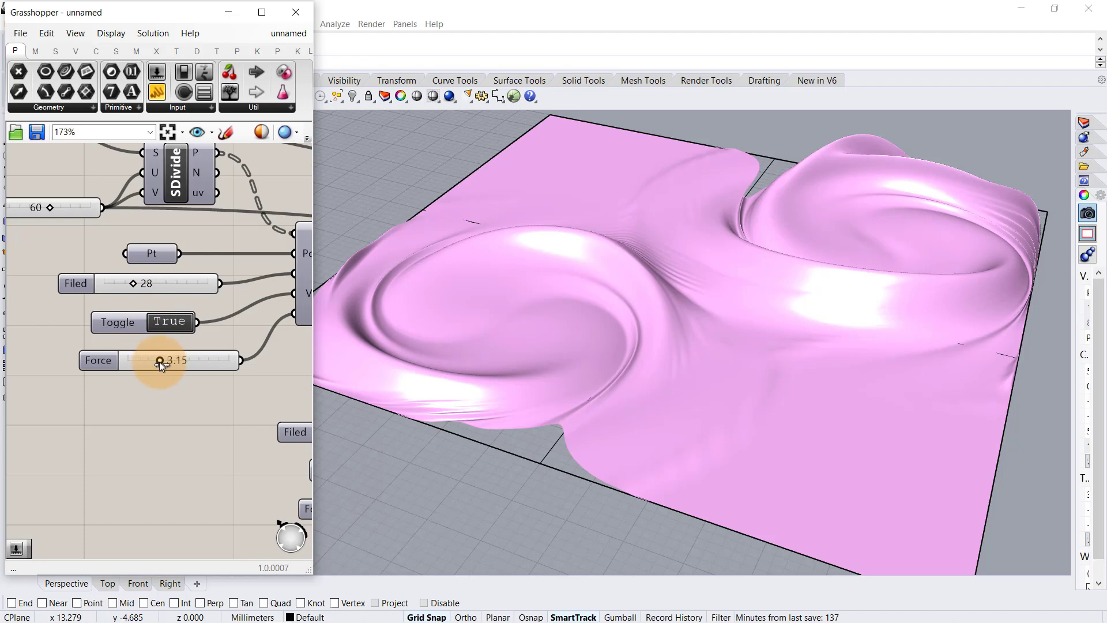
# Tune the first Twirl component's sliders to a Force of 3.26 and a Filed value of 24.
pyautogui.moveTo(159, 361); pyautogui.dragTo(166, 361)
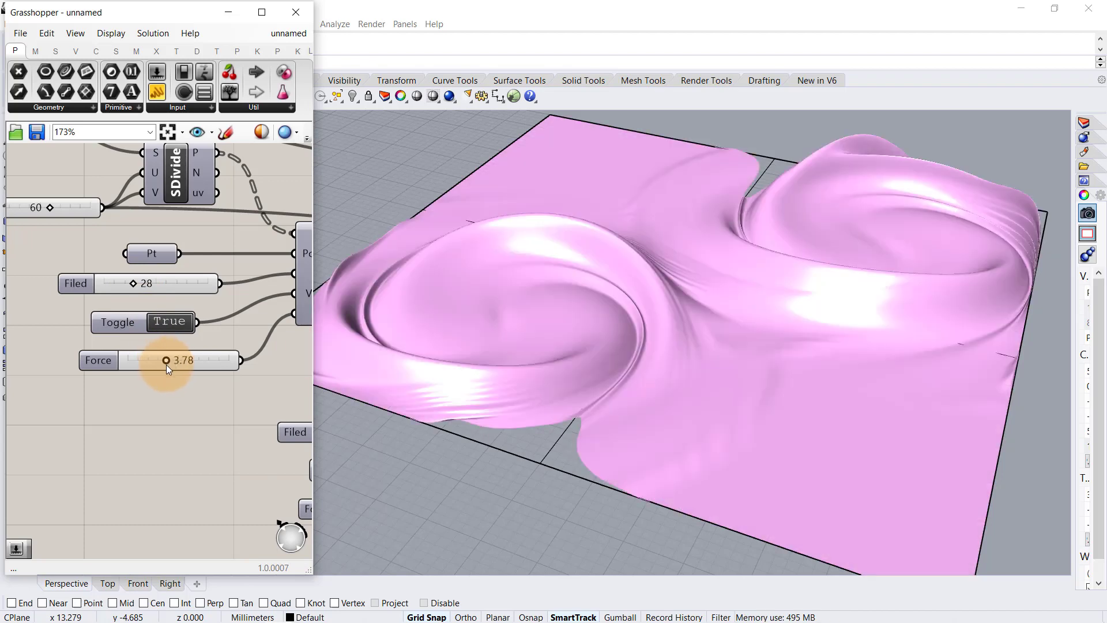
pyautogui.moveTo(568, 318)
pyautogui.mouseDown(button='right')
pyautogui.moveTo(580, 388)
pyautogui.moveTo(737, 320)
pyautogui.moveTo(742, 292)
pyautogui.moveTo(704, 309)
pyautogui.moveTo(623, 304)
pyautogui.moveTo(558, 309)
pyautogui.moveTo(637, 309)
pyautogui.moveTo(558, 316)
pyautogui.mouseUp(button='right')
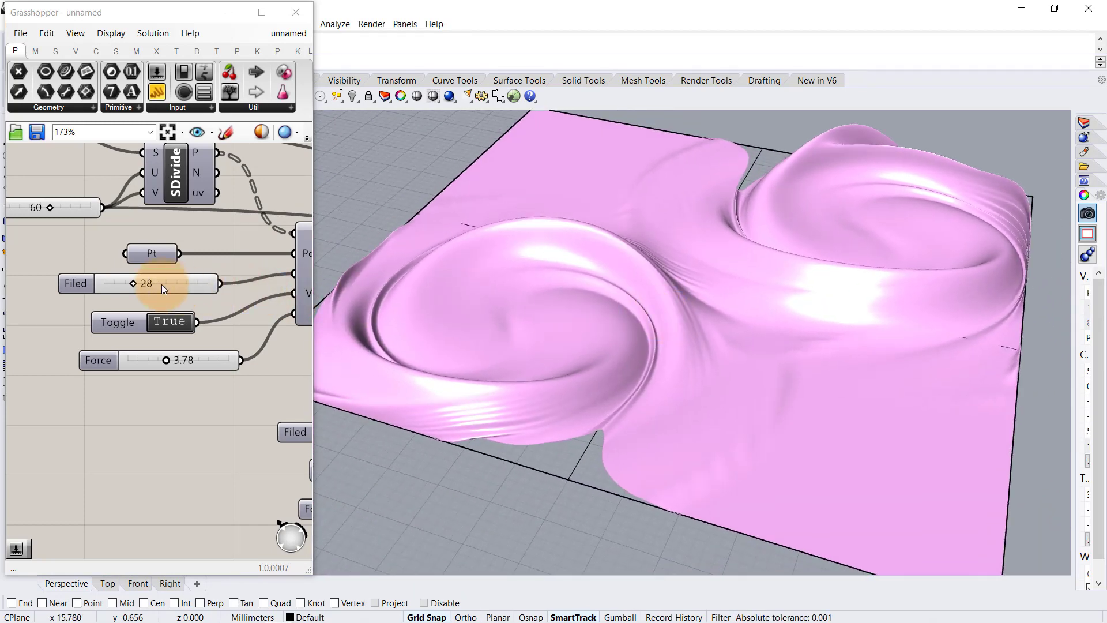
pyautogui.moveTo(165, 354); pyautogui.dragTo(162, 358)
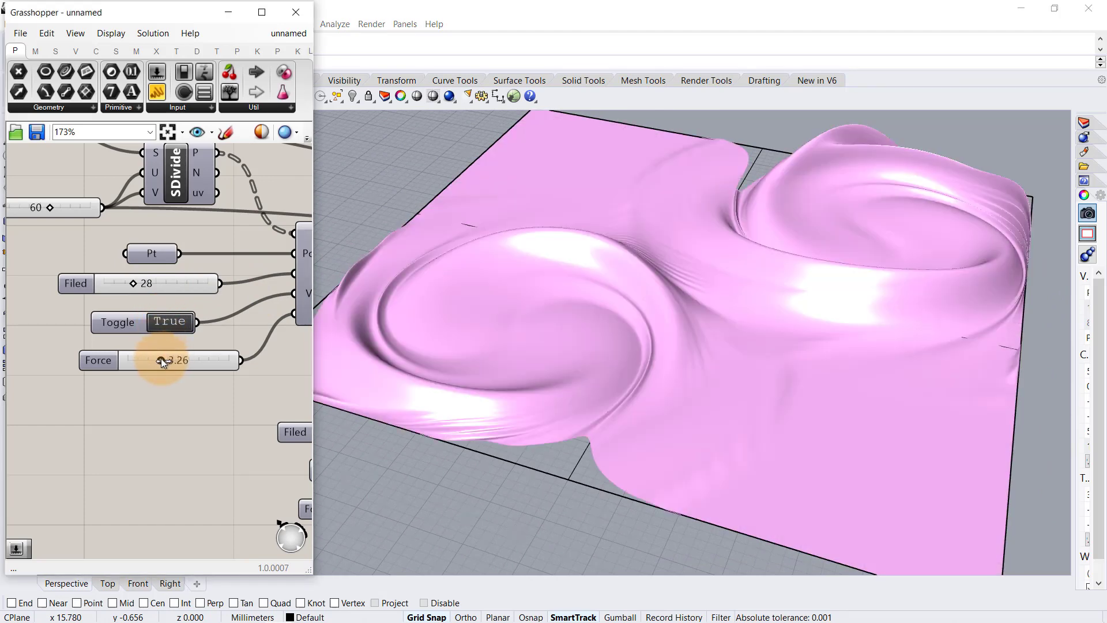
pyautogui.moveTo(129, 282); pyautogui.dragTo(127, 285)
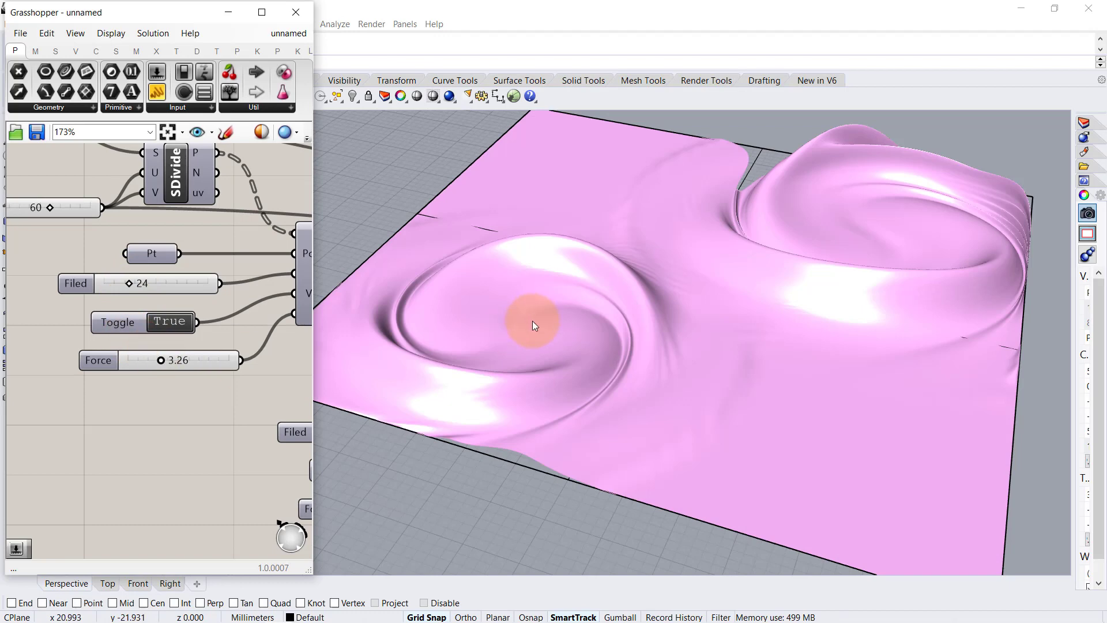
# Turn on the viewport preview of the first attractor's Point parameter.
pyautogui.moveTo(531, 321); pyautogui.dragTo(361, 289, button='right')
pyautogui.click(150, 253)
pyautogui.rightClick(150, 252)
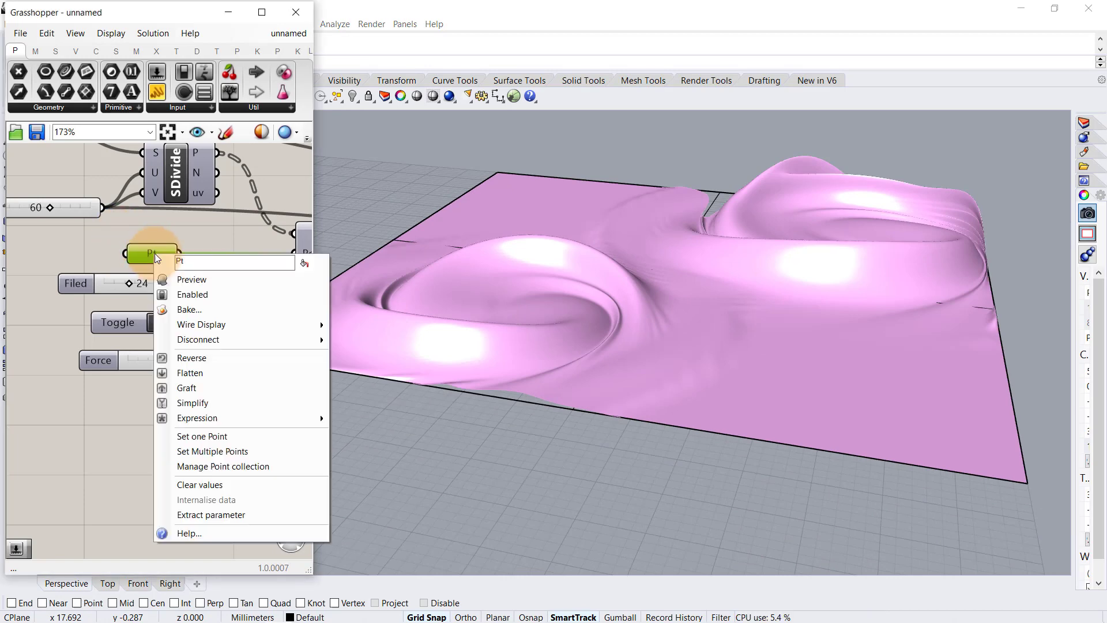
pyautogui.click(320, 414)
pyautogui.click(498, 308)
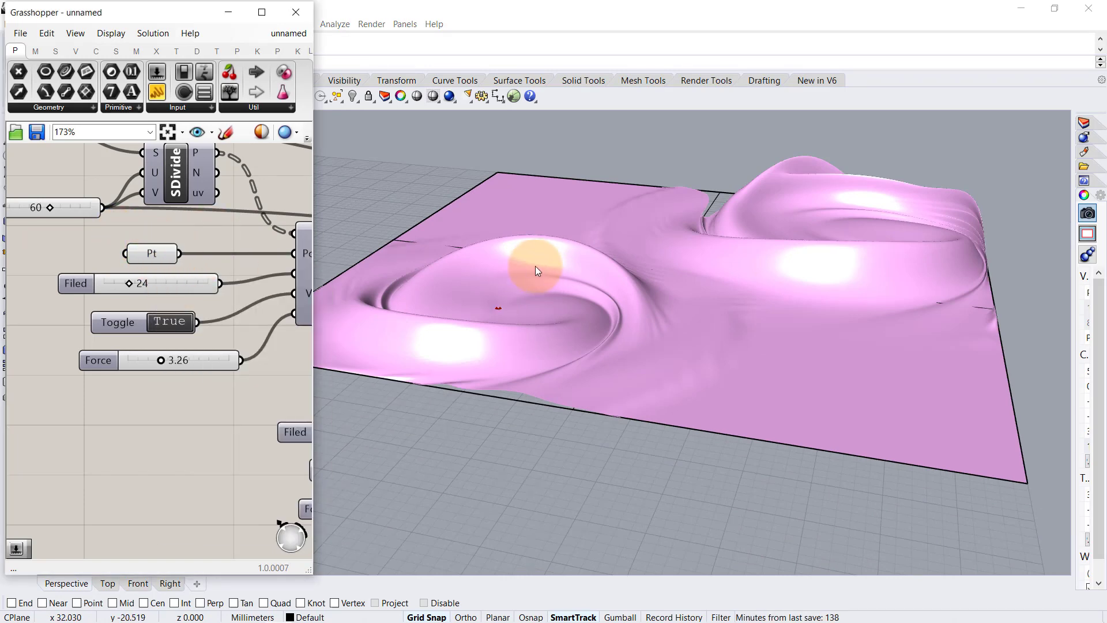
pyautogui.moveTo(535, 265); pyautogui.dragTo(486, 327, button='right')
pyautogui.scroll(-2, 527, 289)
pyautogui.scroll(2, 434, 335)
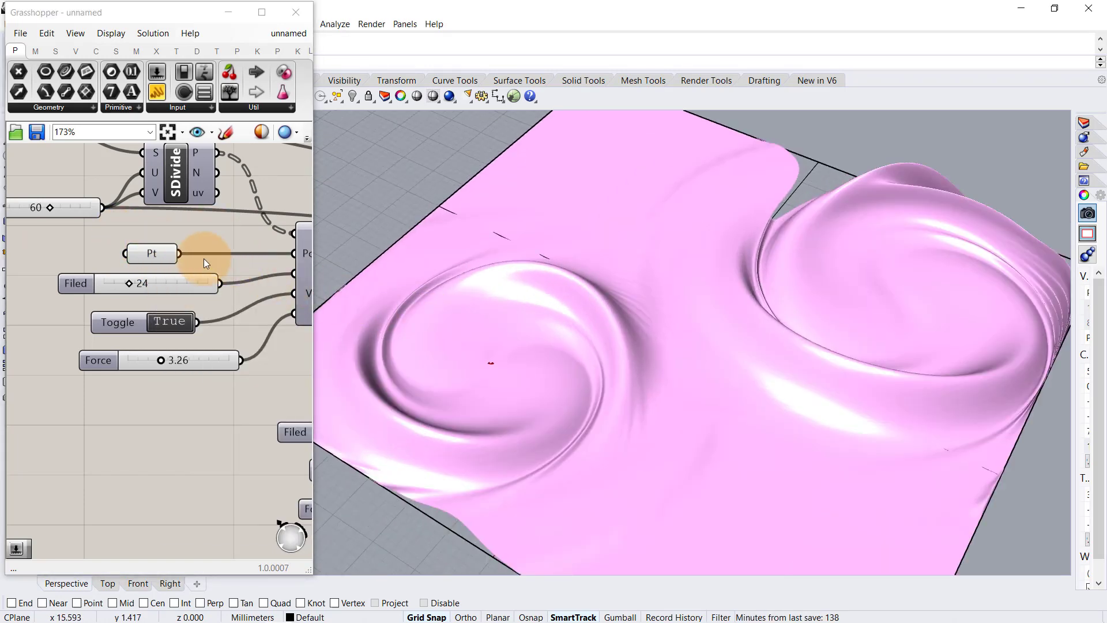
# Move the first attractor point a short distance across the plane with the gumball and deselect it.
pyautogui.click(151, 254)
pyautogui.moveTo(510, 349)
pyautogui.mouseDown()
pyautogui.moveTo(527, 333)
pyautogui.moveTo(500, 339)
pyautogui.mouseUp()
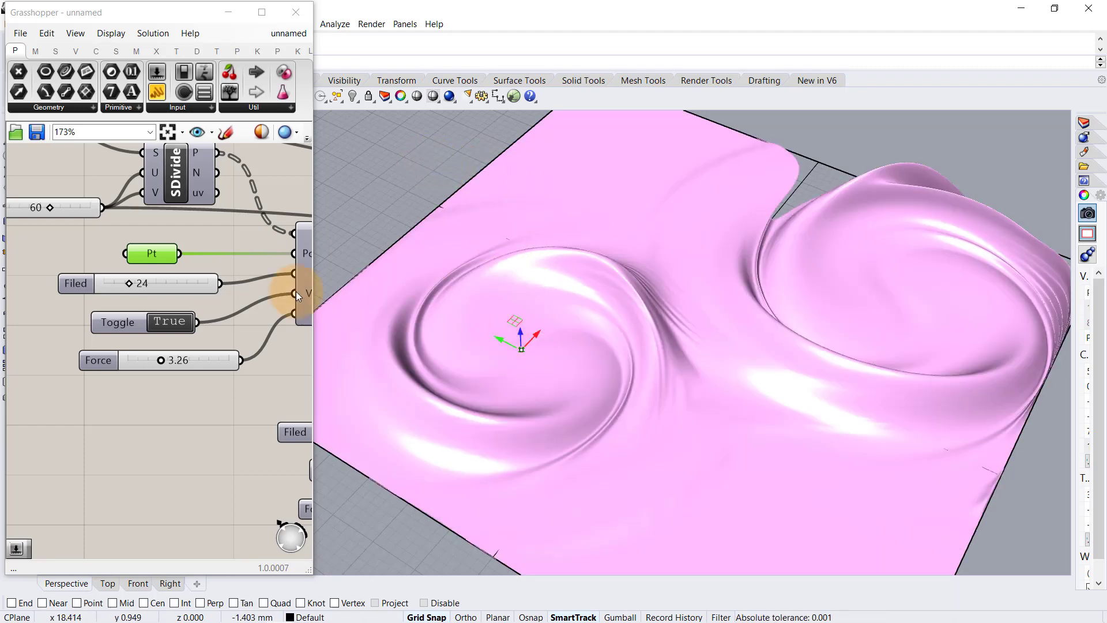
pyautogui.click(231, 328)
pyautogui.moveTo(605, 296); pyautogui.dragTo(698, 288, button='right')
# Set the V Count slider that feeds the surface division to 63.
pyautogui.scroll(-2, 179, 230)
pyautogui.moveTo(121, 221); pyautogui.dragTo(124, 252, button='right')
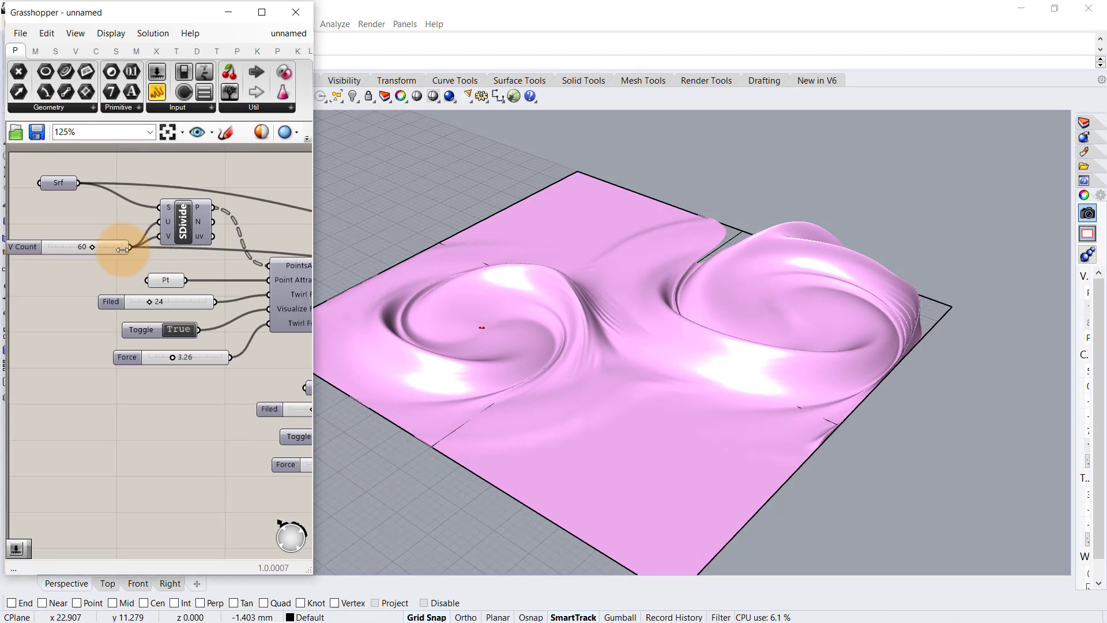
pyautogui.scroll(4, 124, 253)
pyautogui.scroll(1, 85, 250)
pyautogui.moveTo(88, 251); pyautogui.dragTo(91, 251)
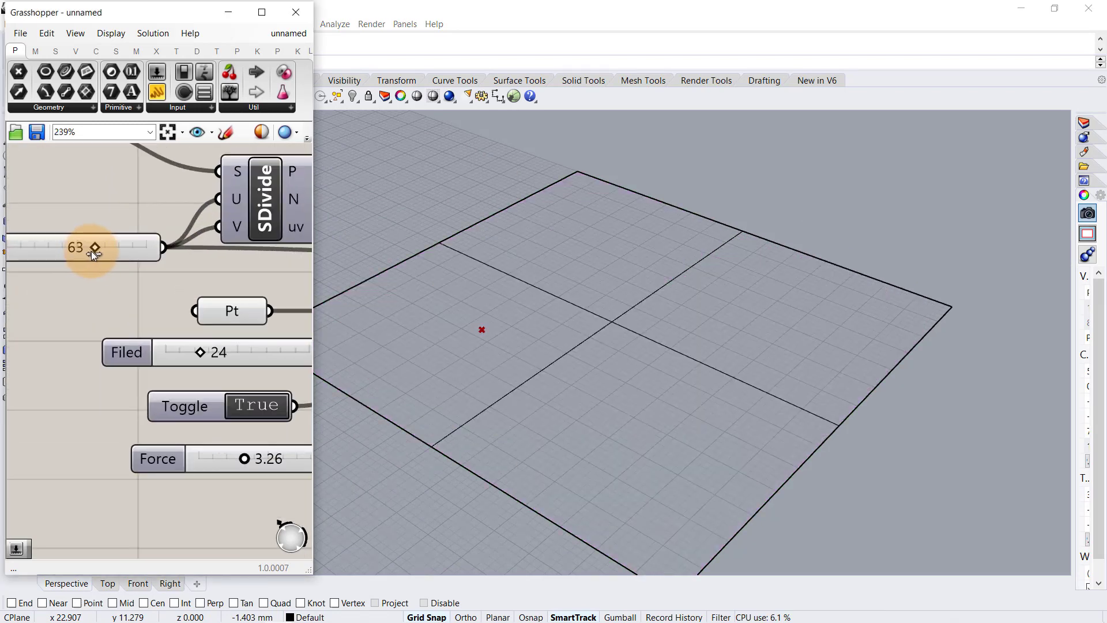
pyautogui.scroll(-2, 61, 269)
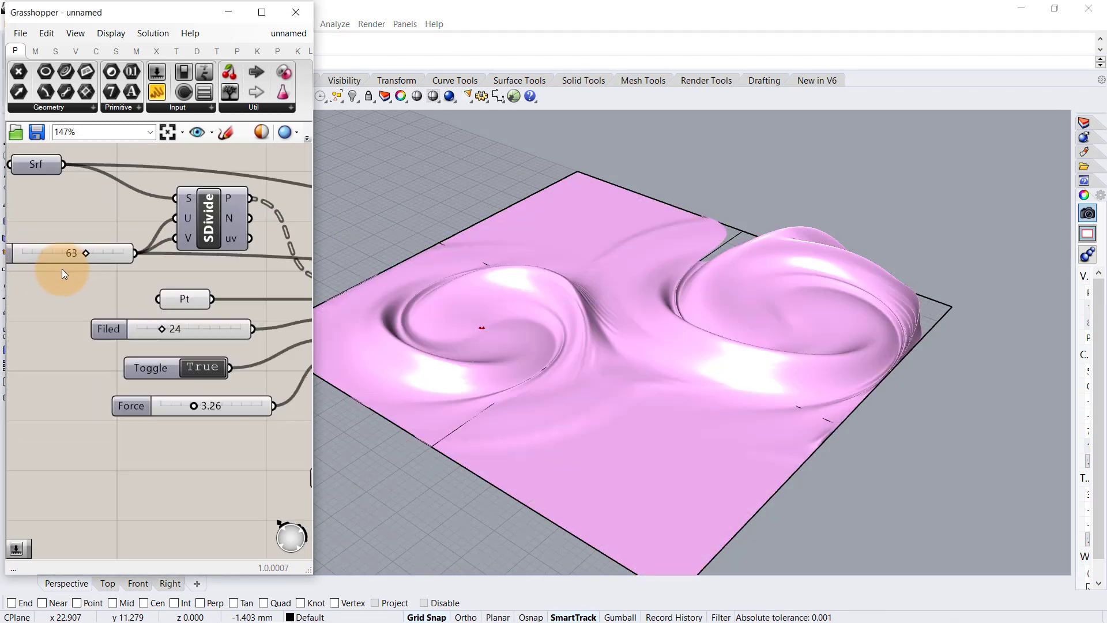
pyautogui.scroll(-2, 61, 268)
pyautogui.moveTo(134, 277); pyautogui.dragTo(14, 254, button='right')
pyautogui.moveTo(107, 296); pyautogui.dragTo(6, 275, button='right')
pyautogui.scroll(-2, 317, 285)
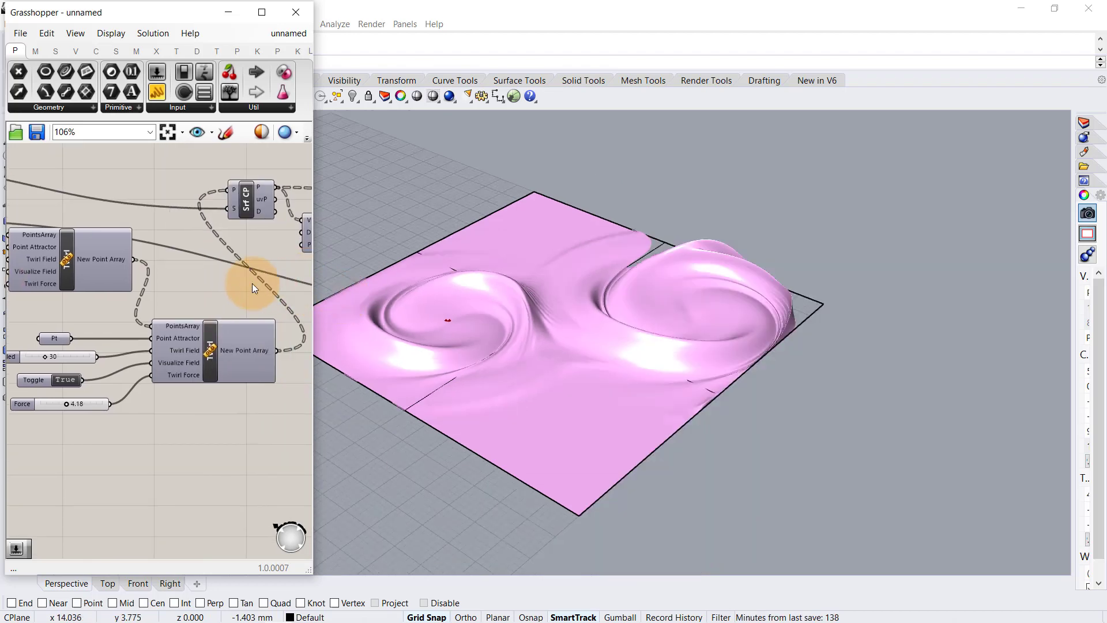
pyautogui.scroll(-2, 251, 283)
pyautogui.scroll(4, 516, 310)
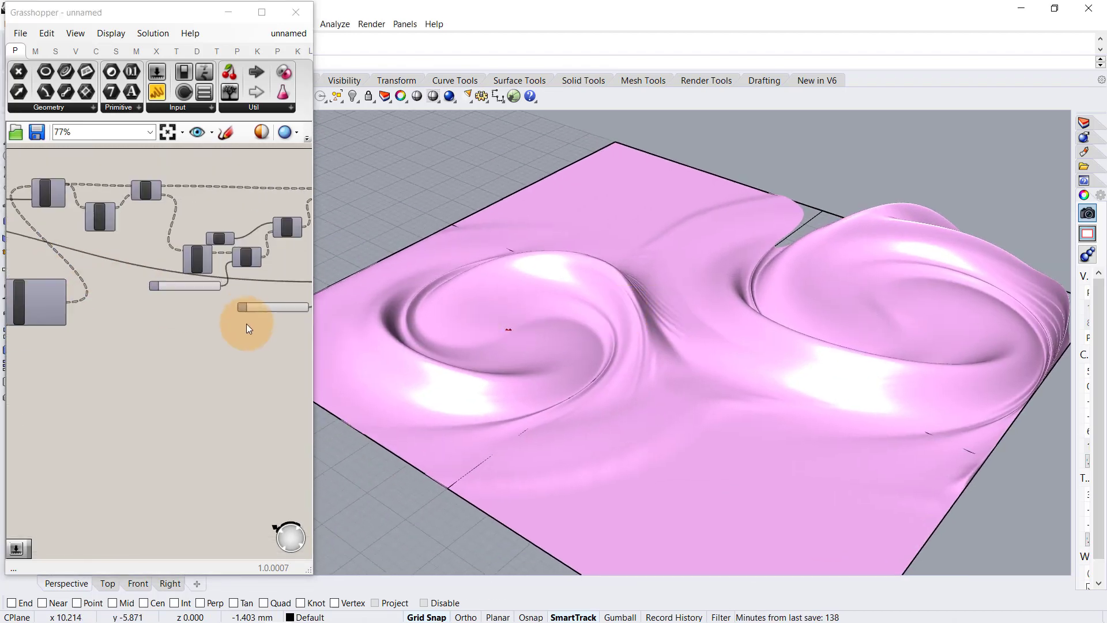
# Set the slider multiplying the remapped distances to 13.37 and nudge the Unit Z component slightly away from the multiplication component.
pyautogui.scroll(2, 233, 304)
pyautogui.scroll(4, 134, 268)
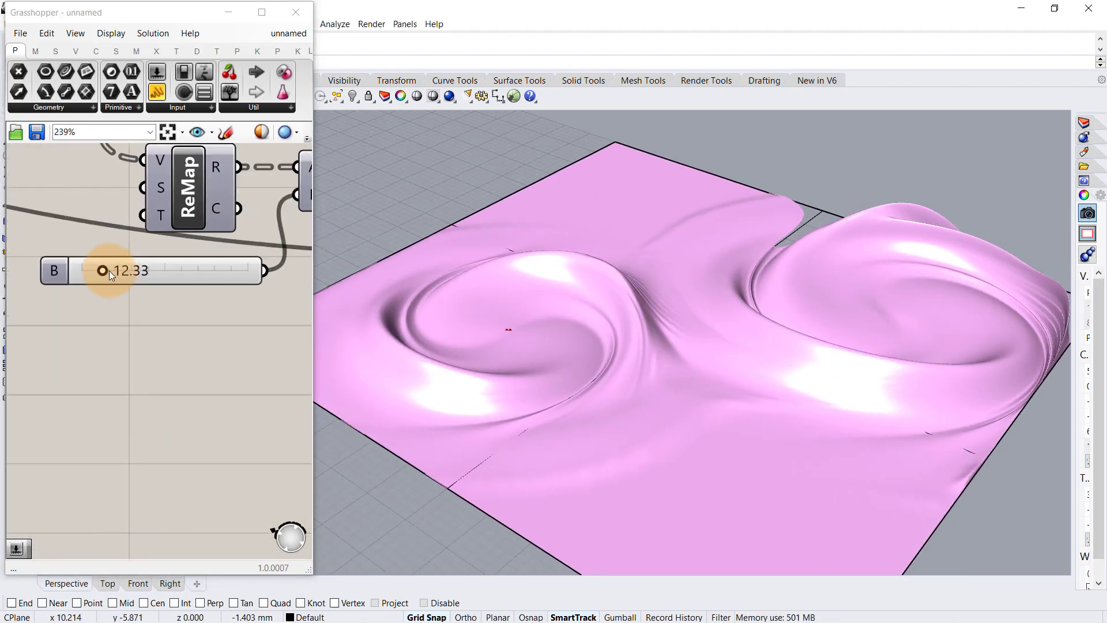
pyautogui.moveTo(110, 271); pyautogui.dragTo(107, 271)
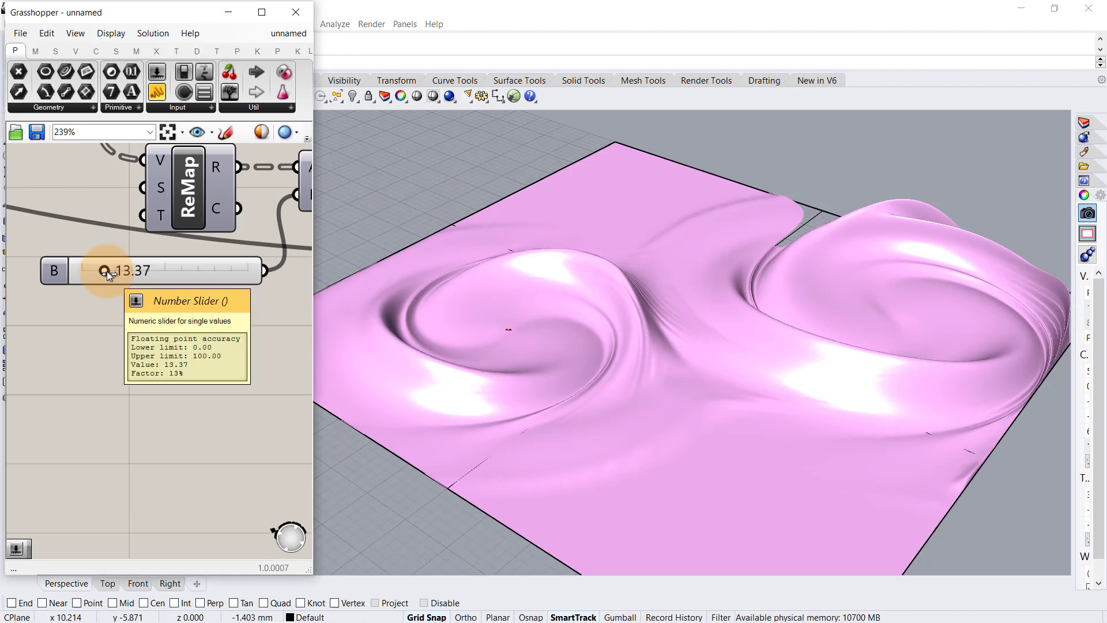
pyautogui.scroll(-4, 109, 283)
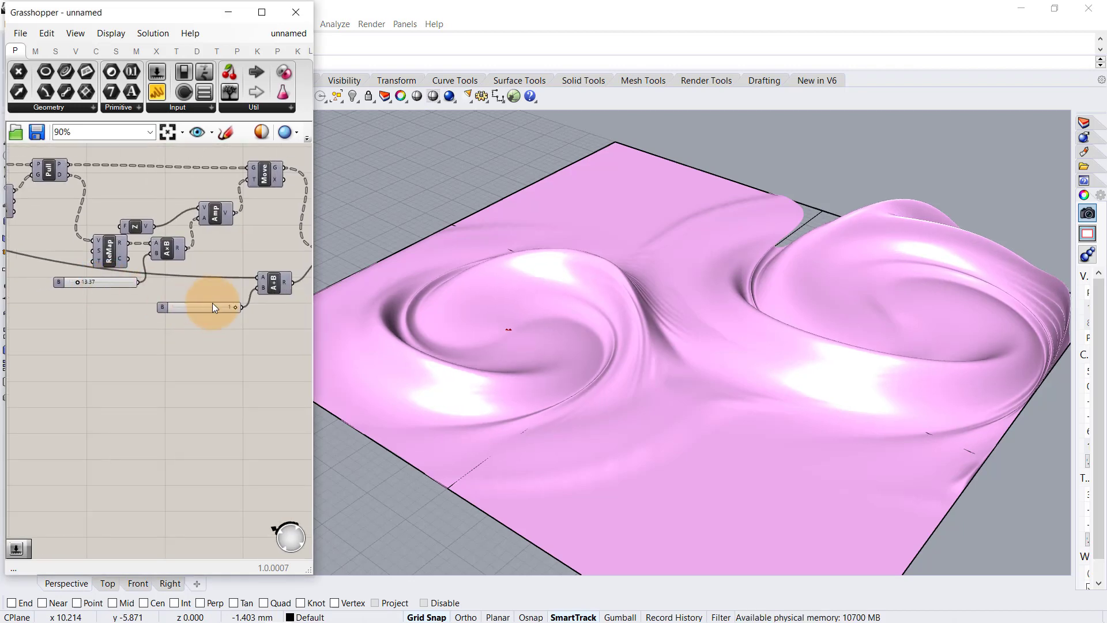
pyautogui.scroll(-1, 196, 291)
pyautogui.scroll(2, 150, 235)
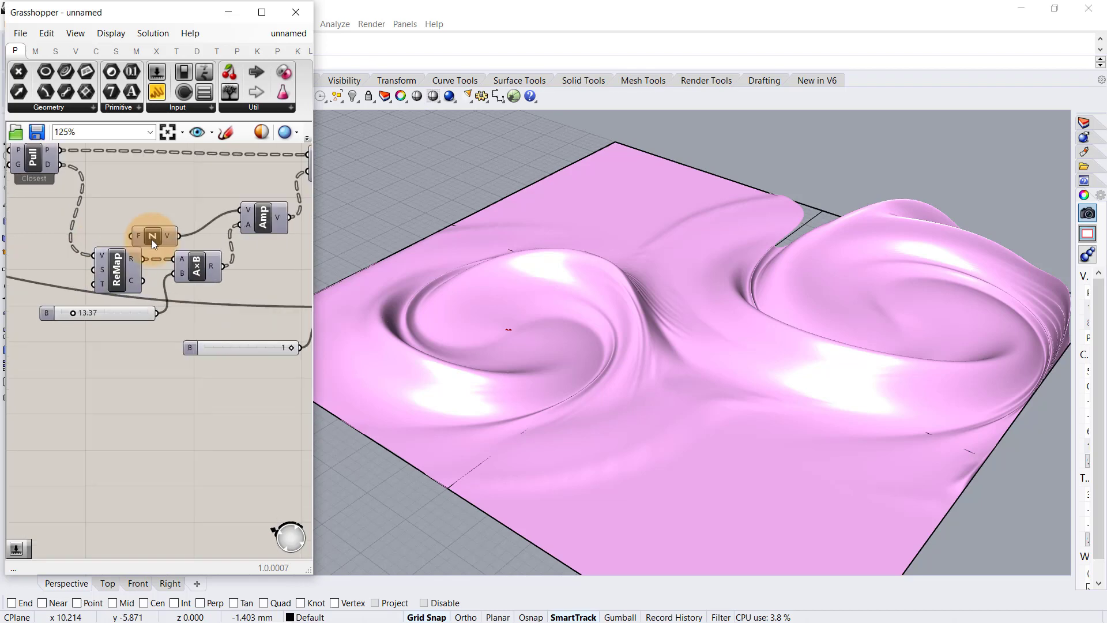
pyautogui.moveTo(152, 240); pyautogui.dragTo(153, 222)
pyautogui.click(157, 241)
# Bake the surface from the SrfGrid component onto the Default layer, with its colour by layer.
pyautogui.scroll(-3, 158, 236)
pyautogui.moveTo(226, 226); pyautogui.dragTo(90, 225, button='right')
pyautogui.scroll(3, 195, 262)
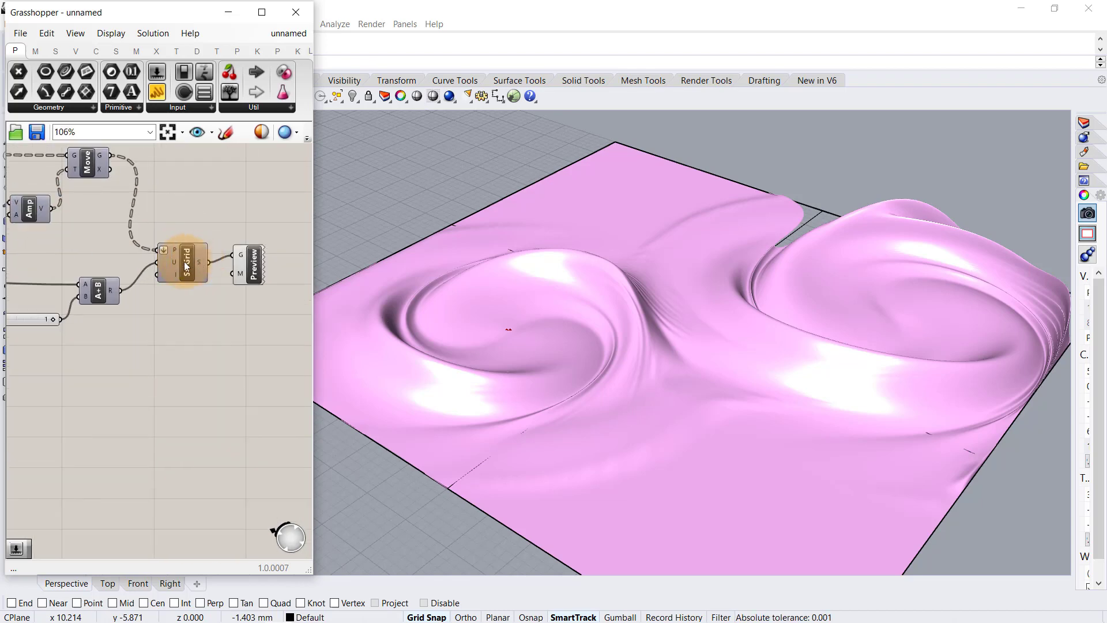
pyautogui.rightClick(183, 257)
pyautogui.click(208, 318)
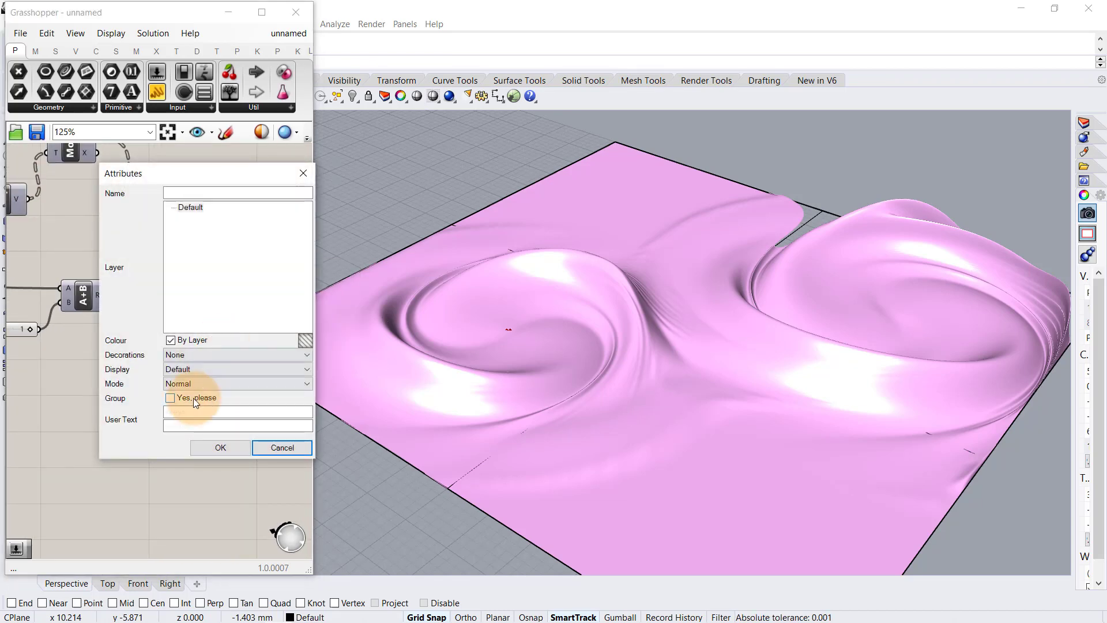
pyautogui.click(219, 446)
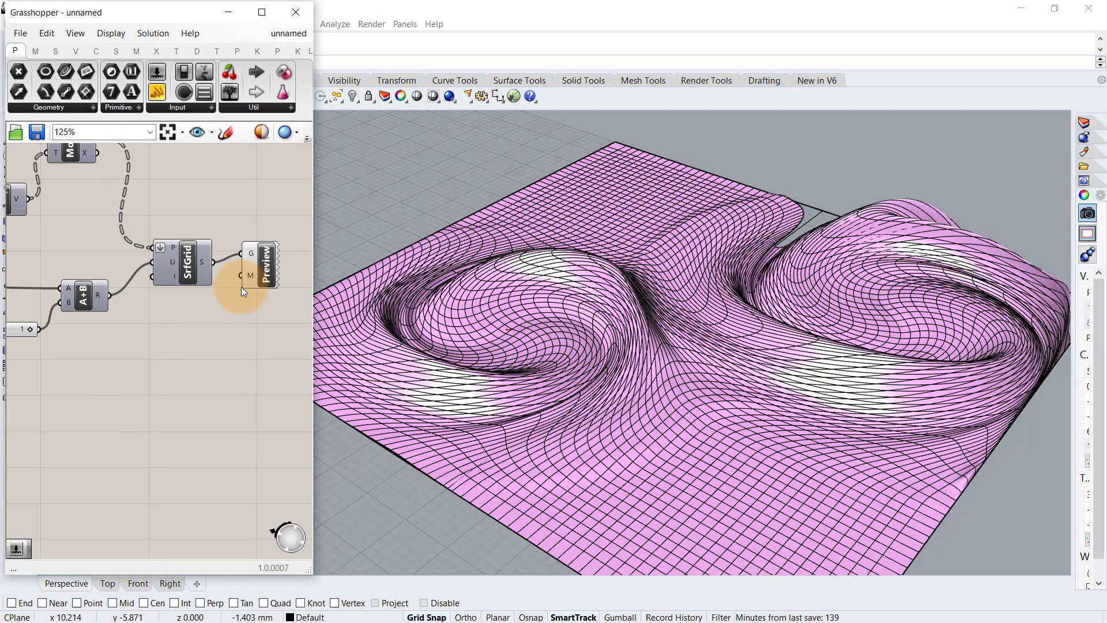
# Delete the custom Preview component connected to the SrfGrid surface output.
pyautogui.scroll(2, 245, 277)
pyautogui.click(257, 250)
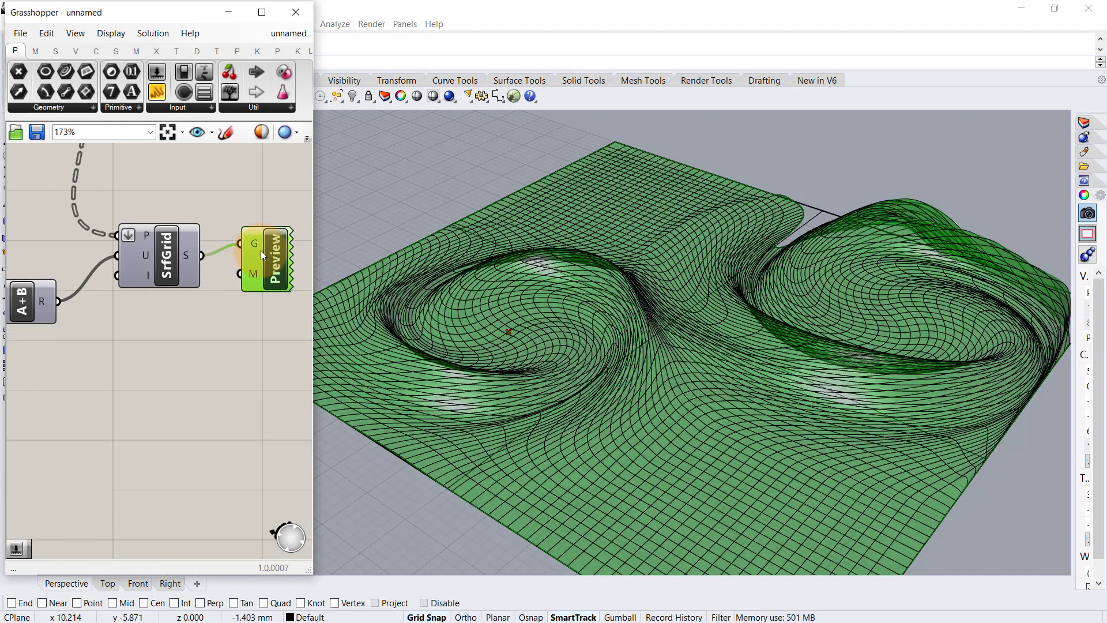
pyautogui.press('Delete')
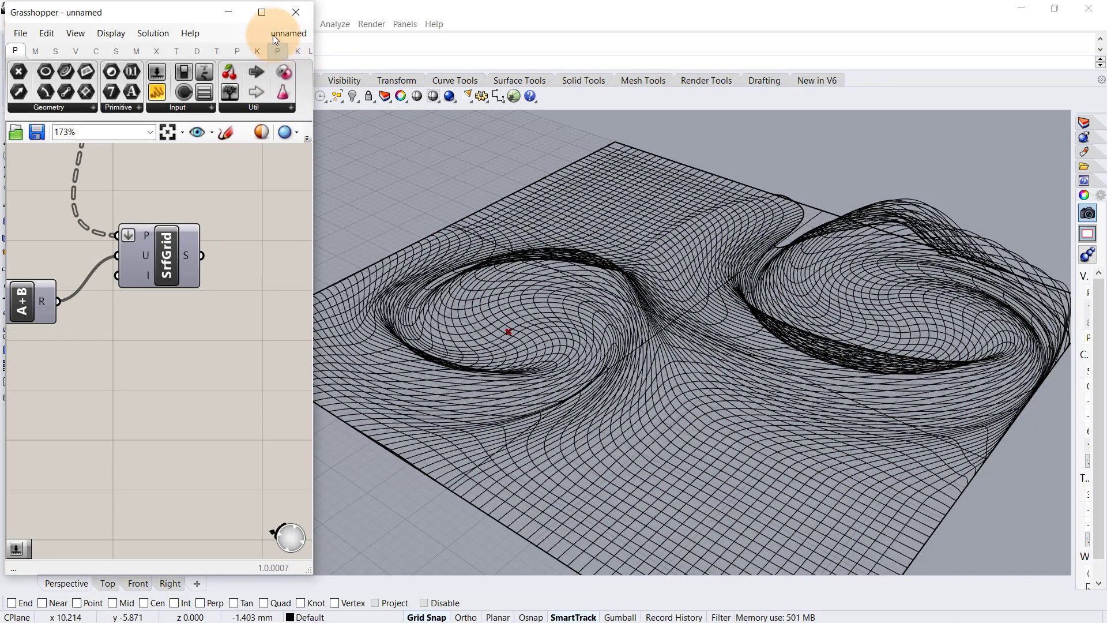
# Minimize the Grasshopper window and set the Perspective viewport's display mode to Rendered.
pyautogui.click(229, 13)
pyautogui.click(99, 116)
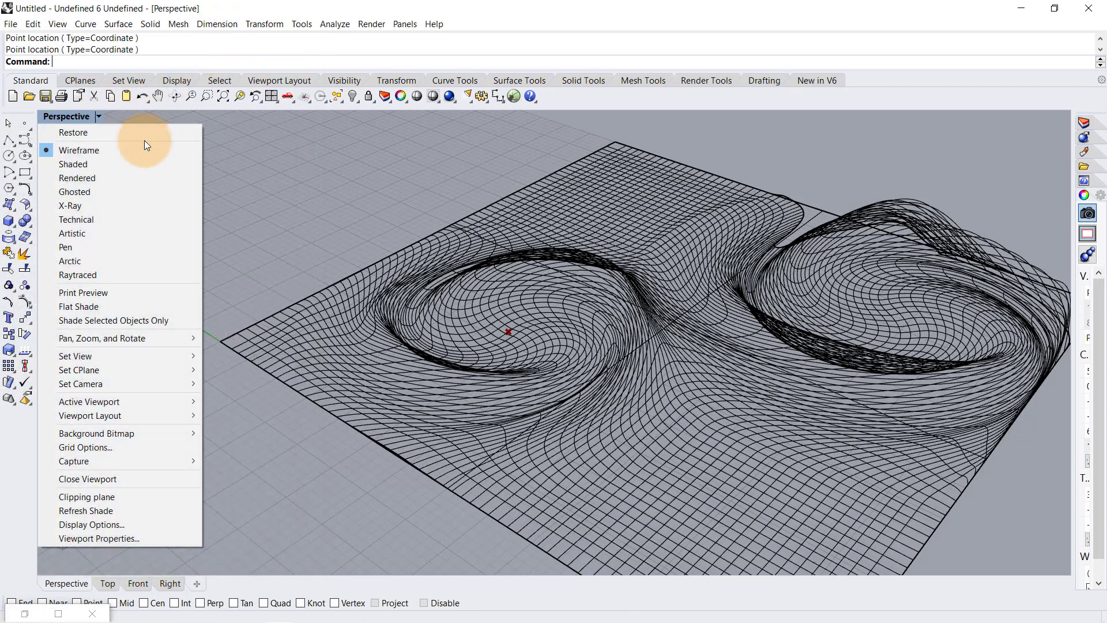
pyautogui.click(111, 179)
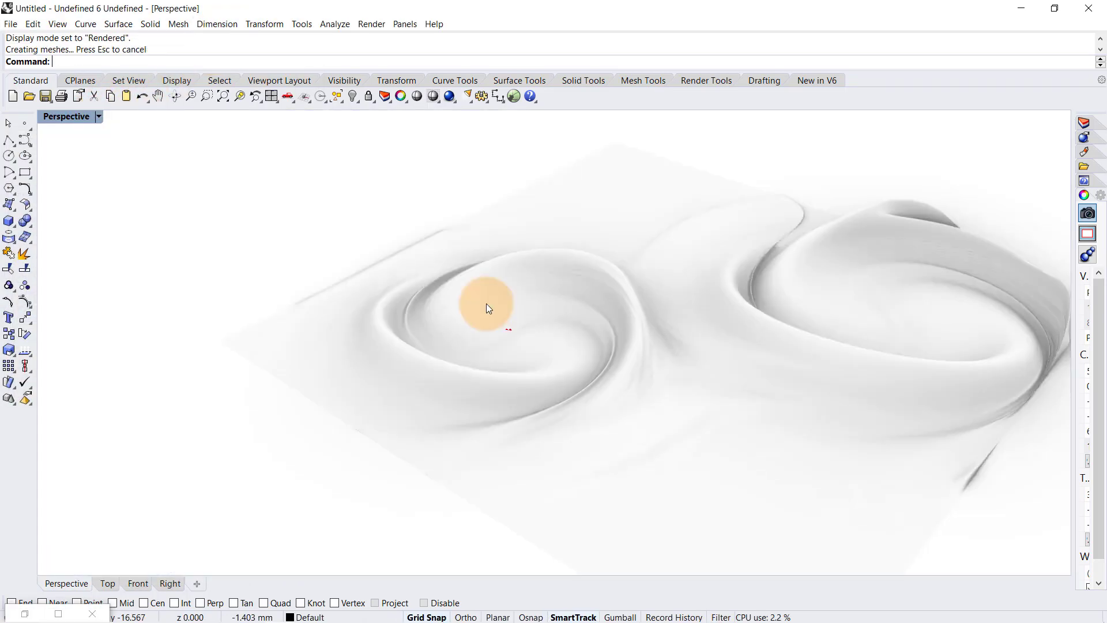